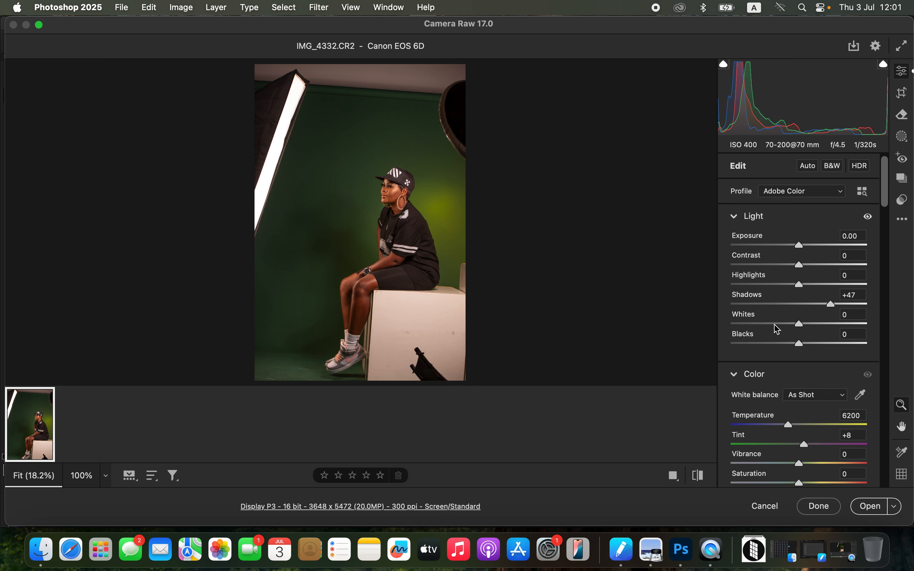
Step: Set Highlights to -53, Whites to -48, Contrast to +4 and Blacks to -12 for the raw photo
click(770, 285)
drag(771, 289, 762, 291)
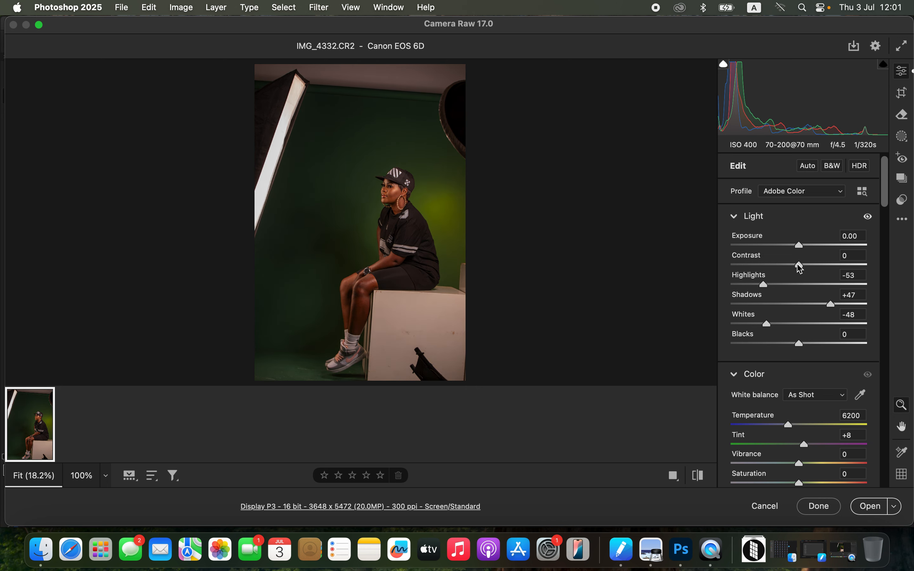
drag(803, 267, 803, 267)
drag(796, 351, 789, 347)
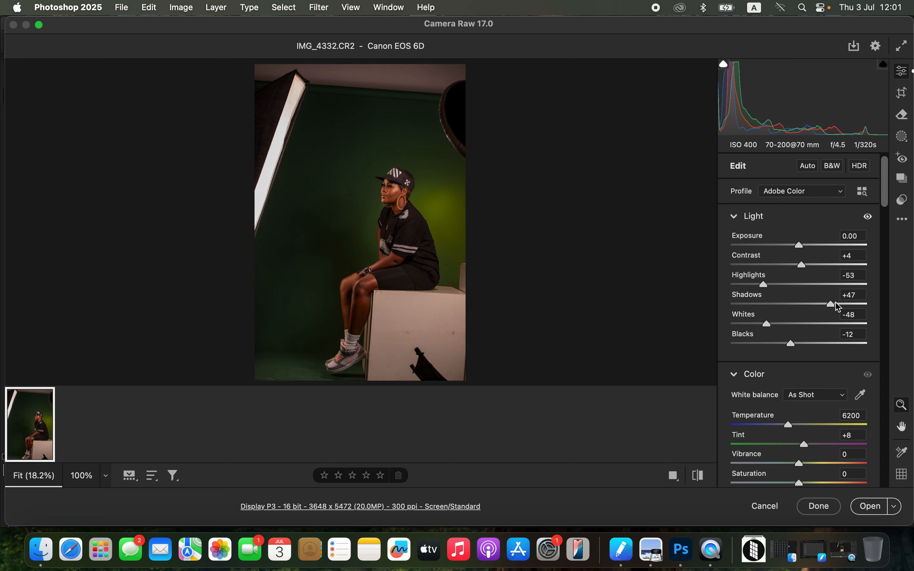
Step: Set Shadows to +61 and Exposure to +0.25, and open the raw photo in Photoshop
drag(832, 305, 842, 305)
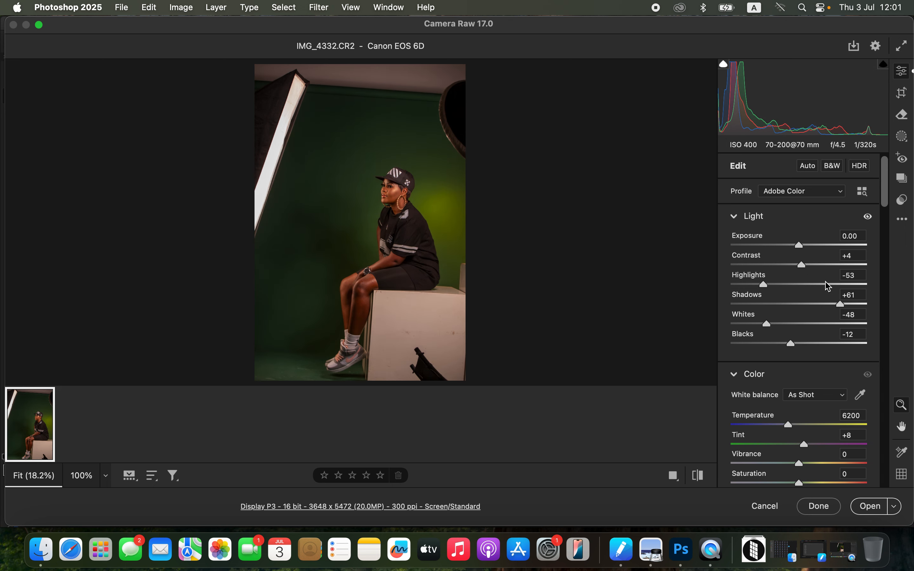
drag(805, 248, 806, 250)
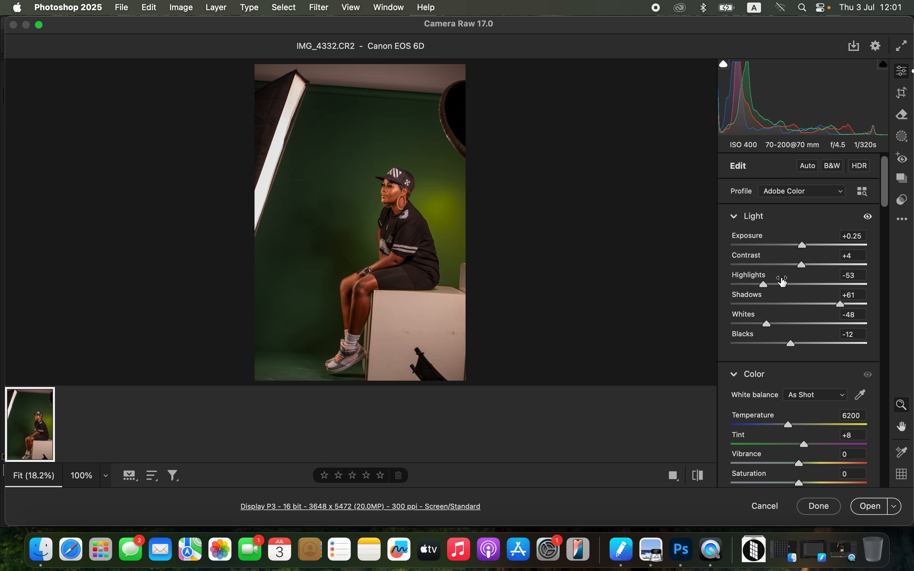
click(870, 507)
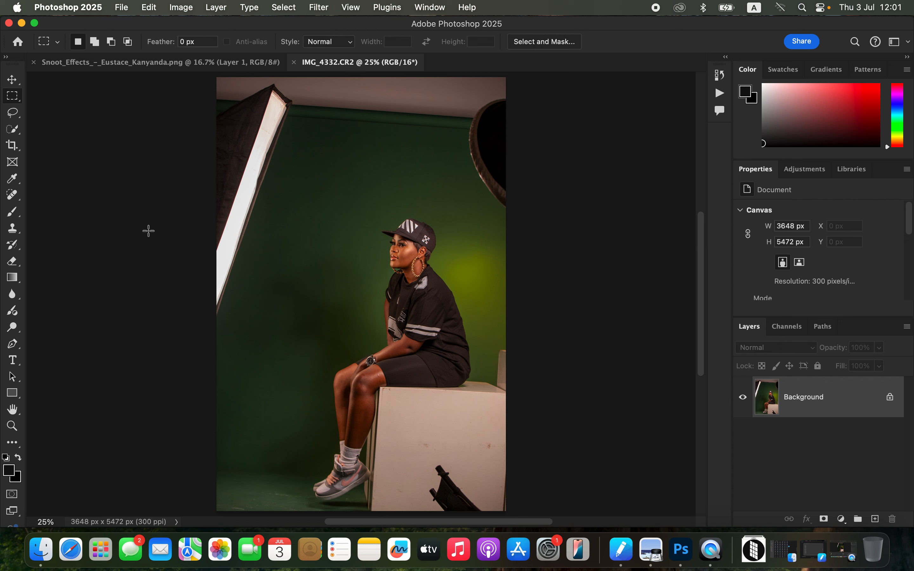
Step: Duplicate the Background layer twice, naming the lower copy "color" and the upper copy "texture"
click(12, 113)
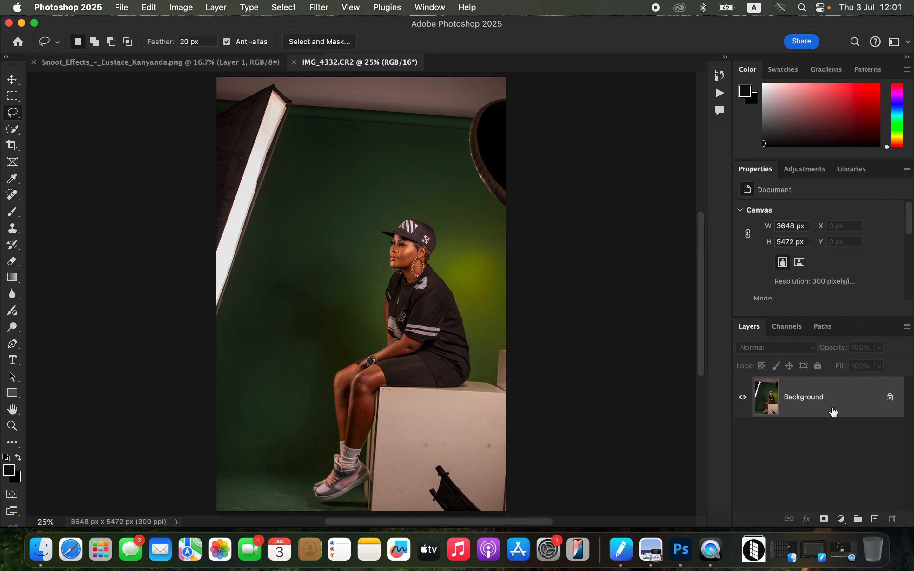
drag(853, 401, 878, 519)
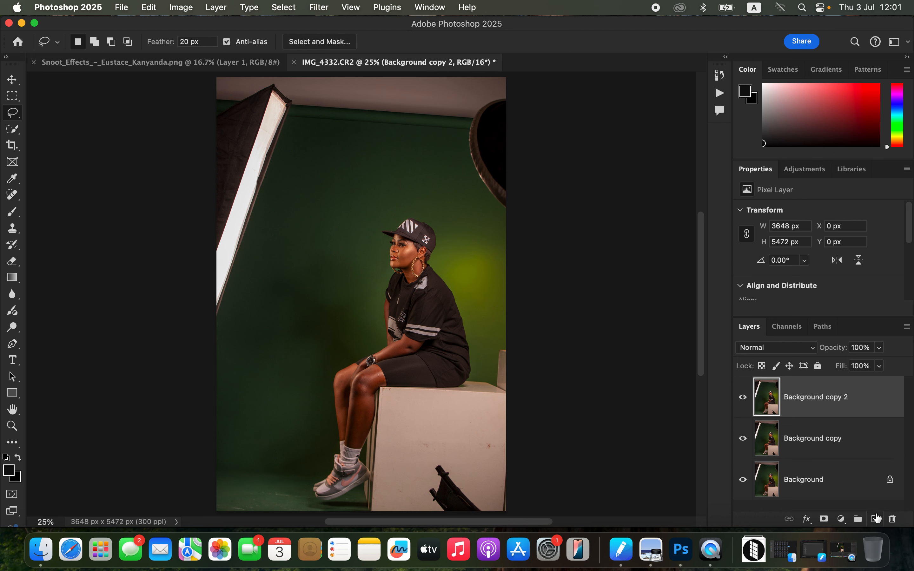
click(815, 440)
double_click(814, 440)
text(color)
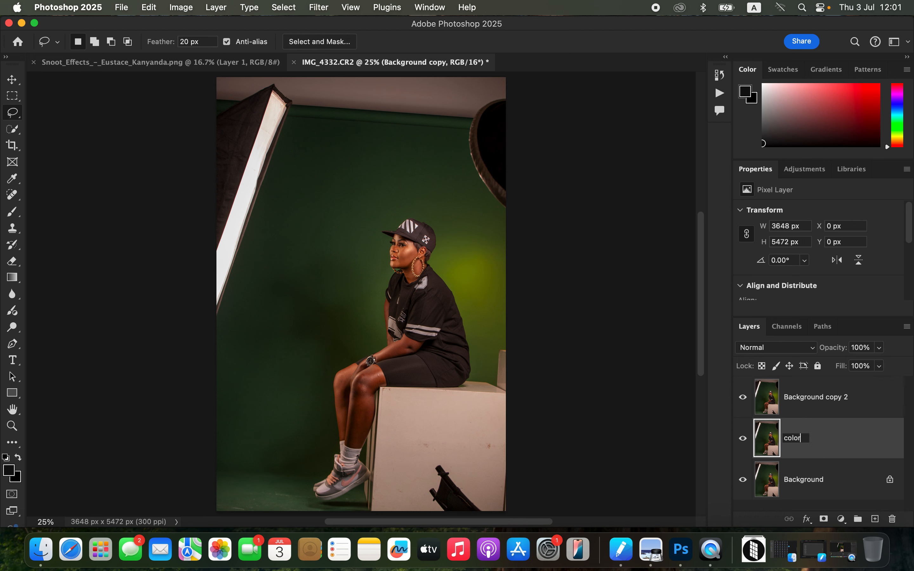
key(Return)
double_click(824, 396)
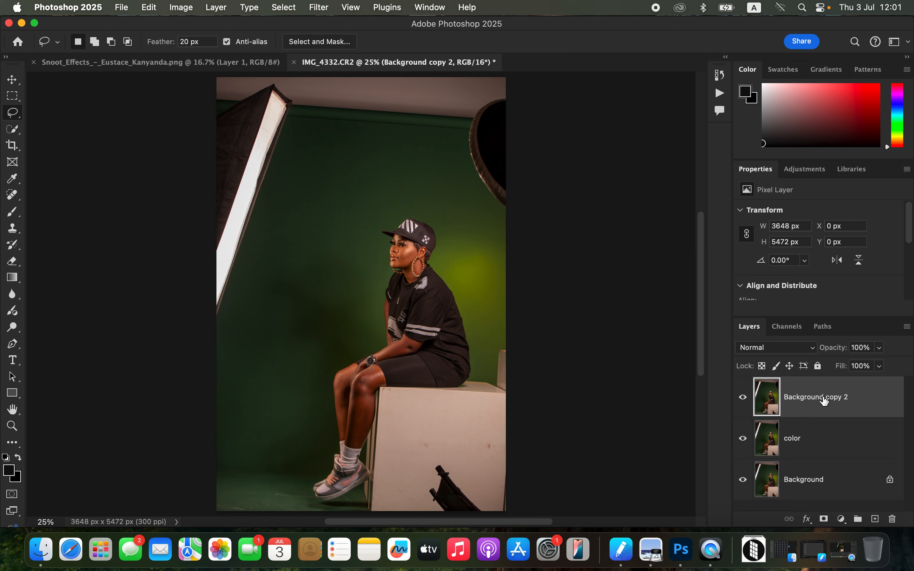
text(texture)
key(Return)
Step: Hide the texture layer and apply a Gaussian Blur of about 2.6 pixels to the color layer, previewing the face
click(847, 449)
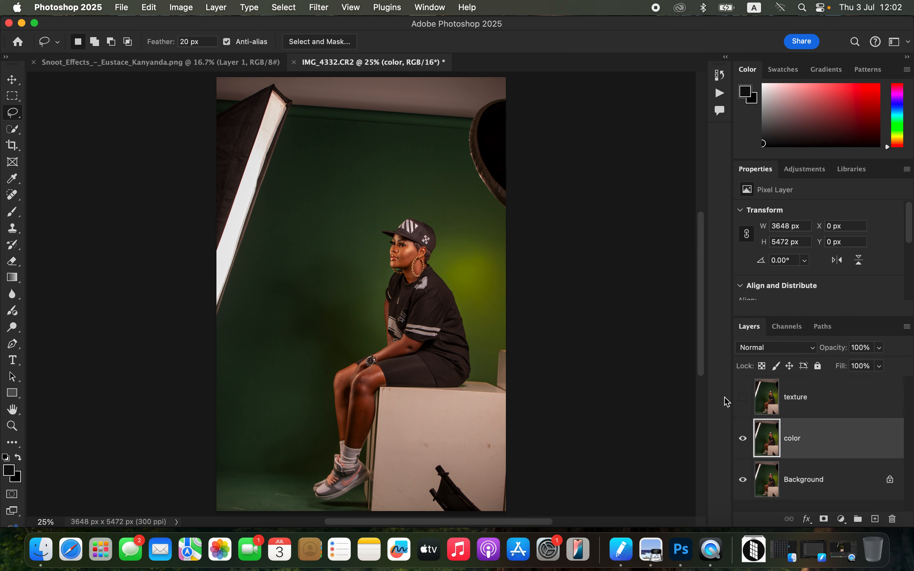
click(320, 9)
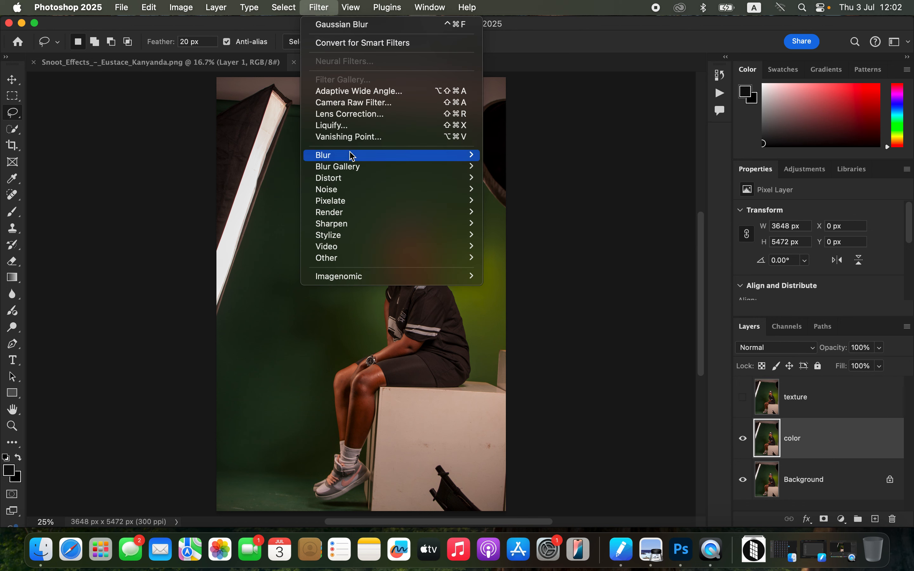
mouse_move(351, 155)
click(553, 204)
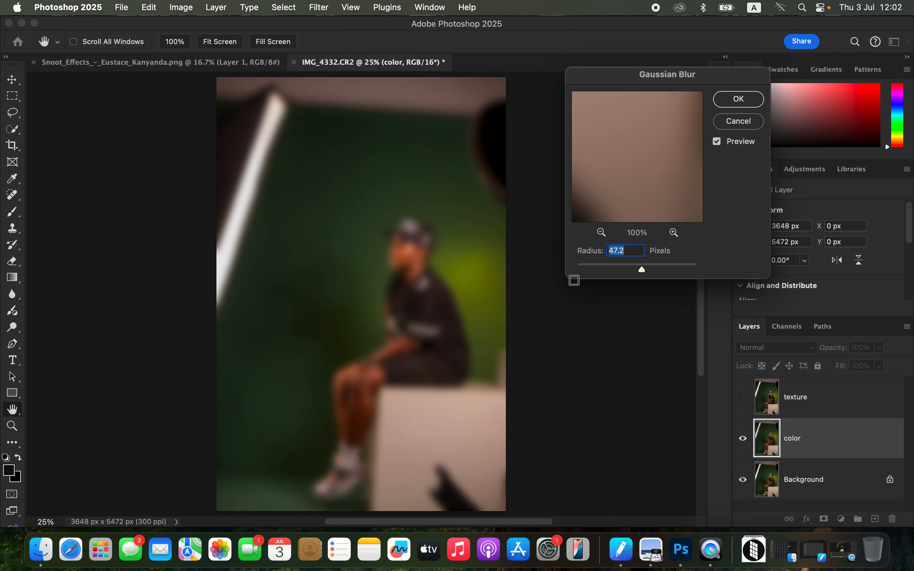
drag(642, 269, 519, 267)
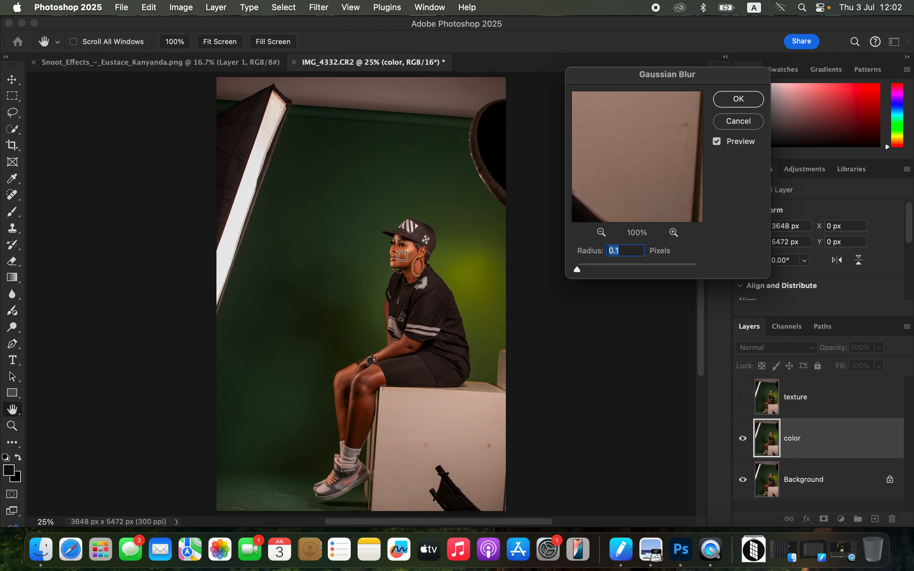
click(402, 257)
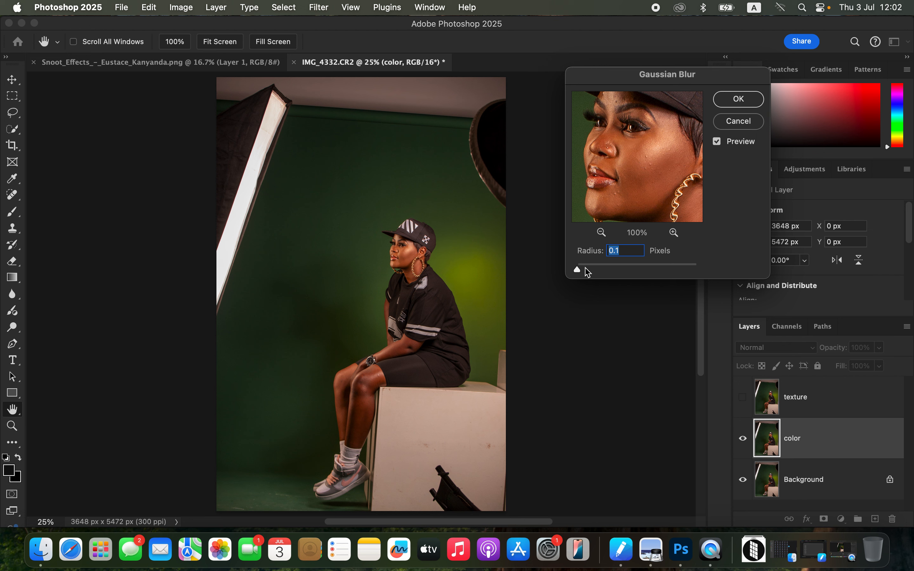
drag(580, 270, 597, 276)
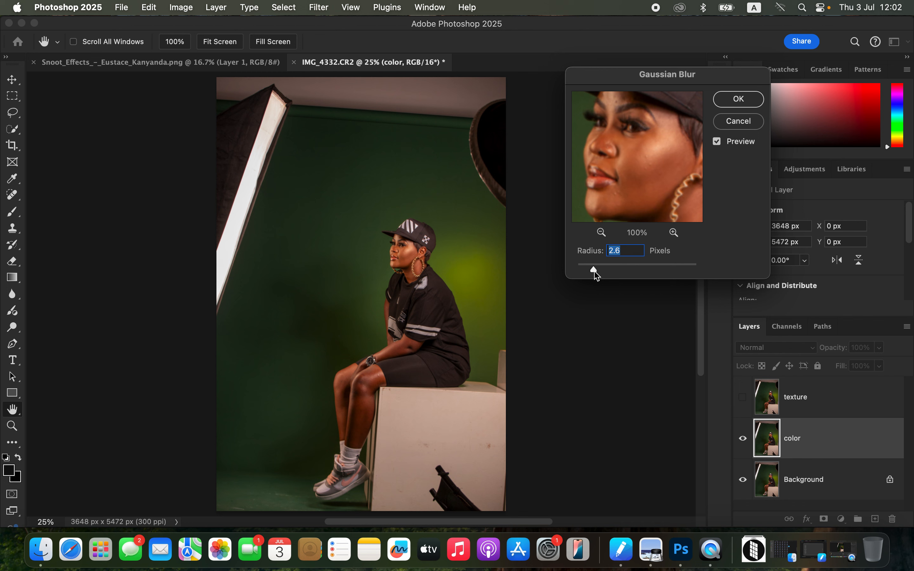
drag(595, 271, 595, 272)
click(745, 101)
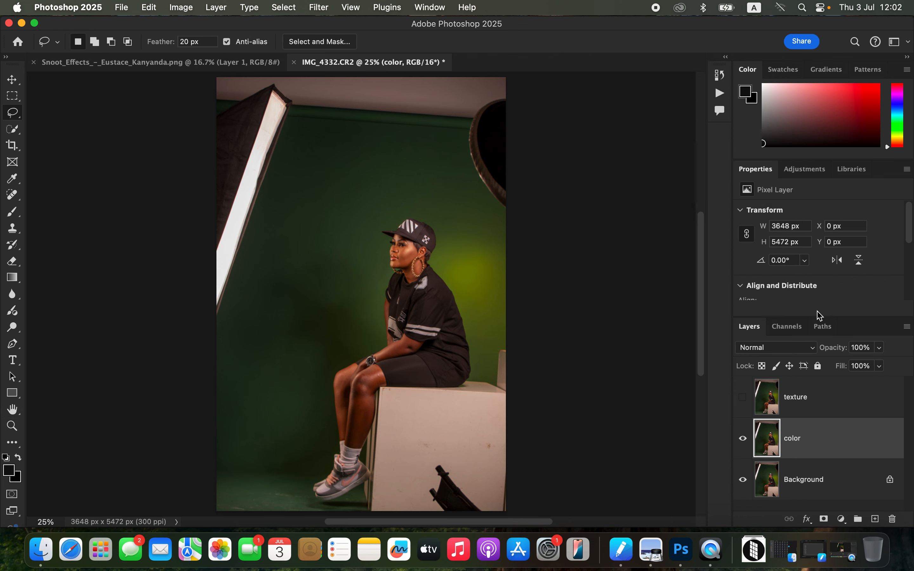
Step: Show the texture layer and set up Apply Image on it with the color layer as source, Add blending, scale 2, offset 0 and Invert
click(816, 407)
click(744, 401)
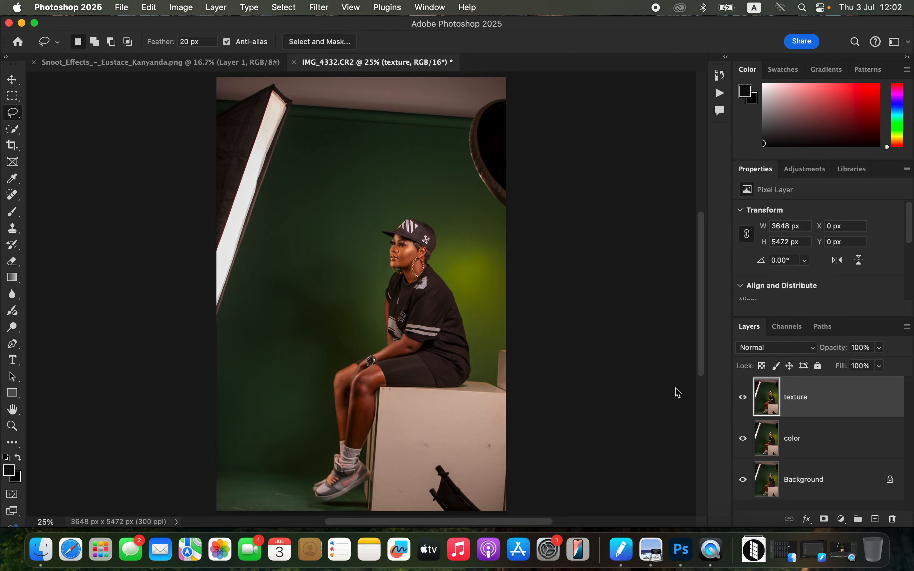
click(184, 8)
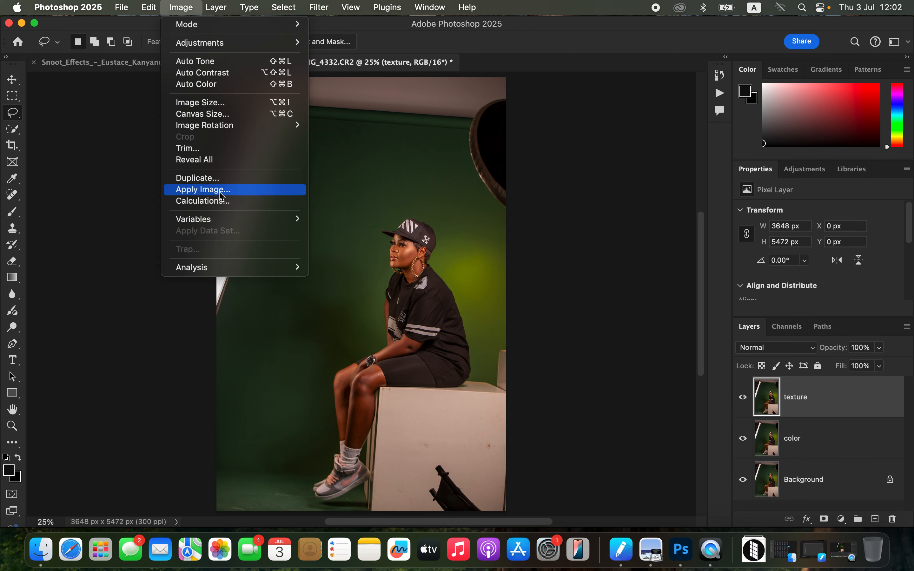
click(206, 189)
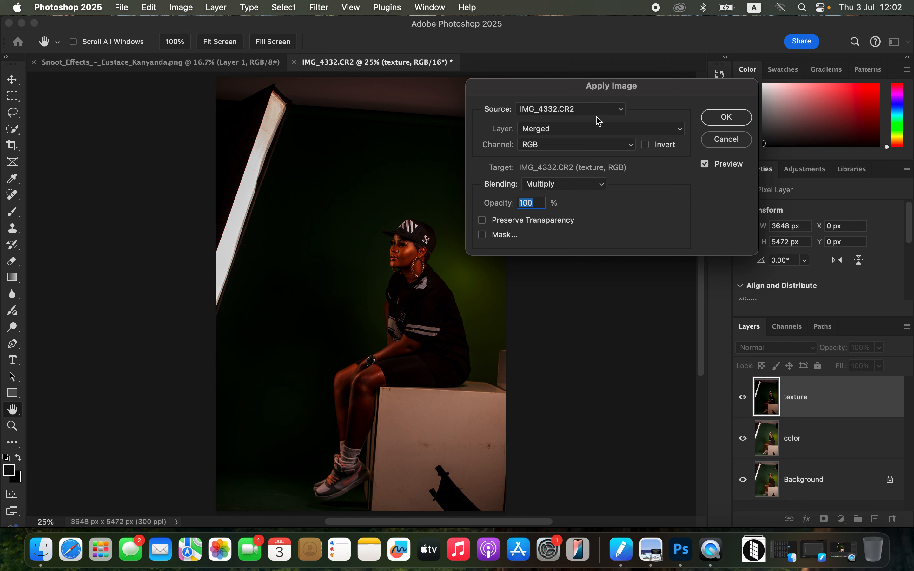
click(571, 137)
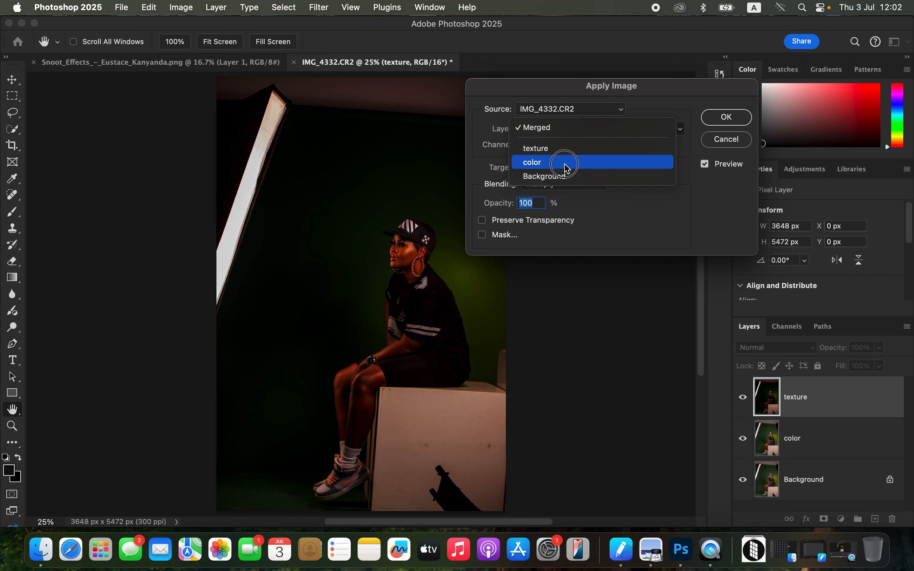
click(567, 161)
click(567, 184)
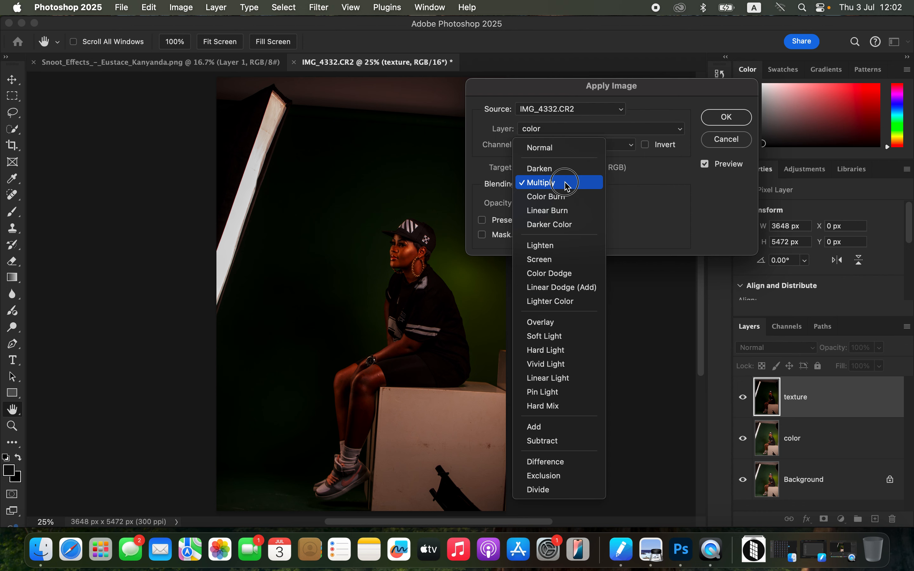
click(564, 427)
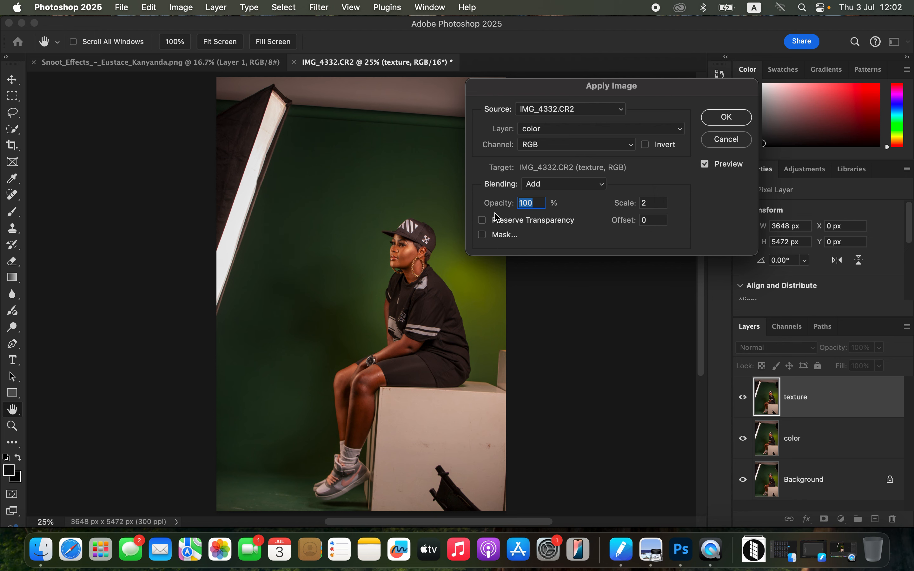
click(645, 145)
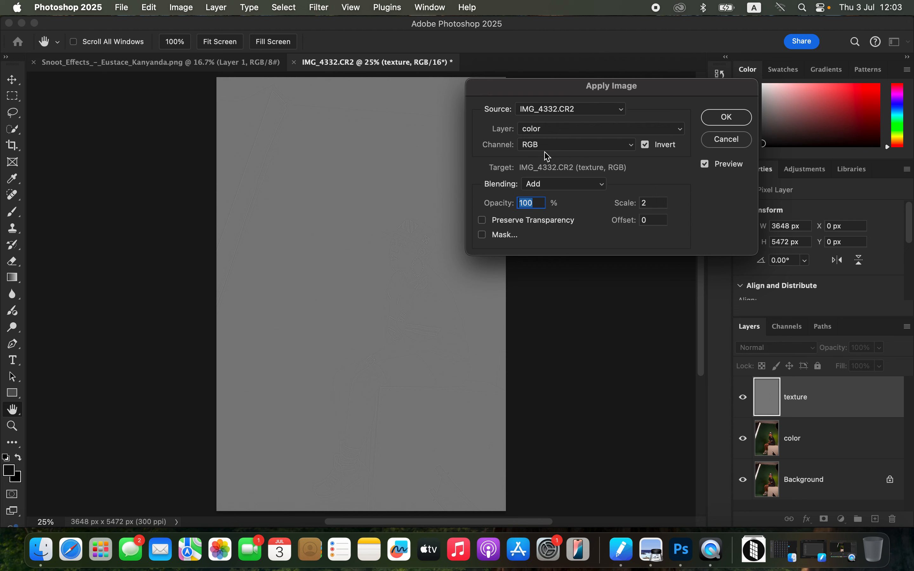
Step: Try Subtract blending without Invert in Apply Image, using scale 2 and offset 128, and return to Add with Invert
click(646, 145)
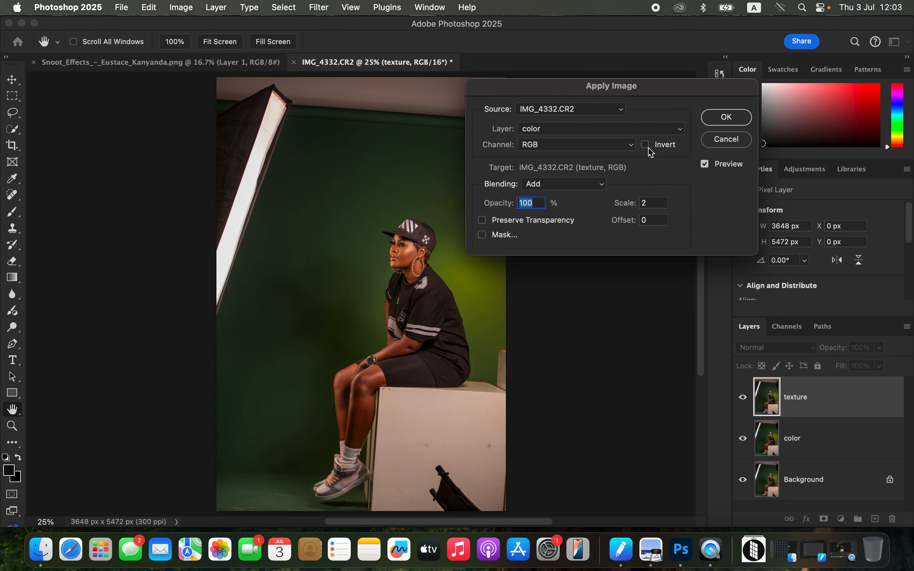
click(567, 185)
click(569, 199)
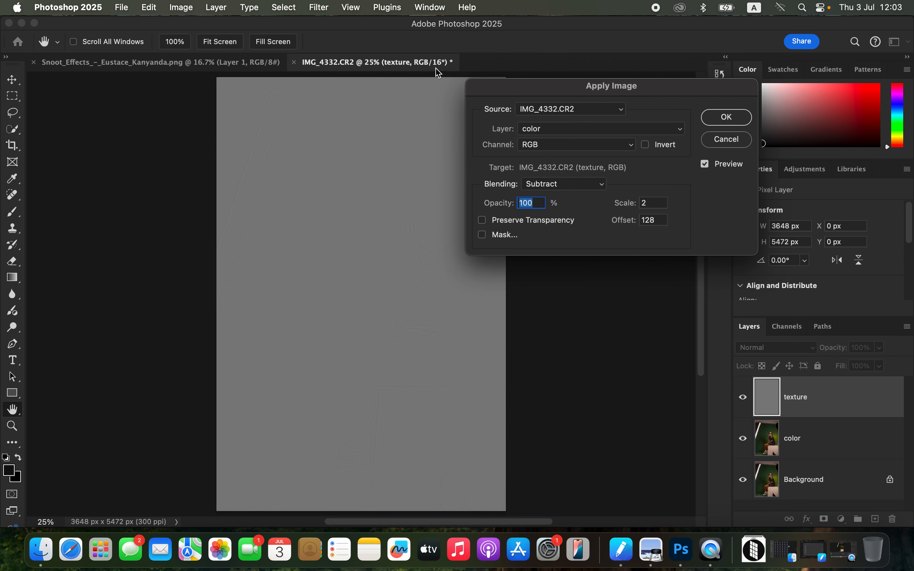
click(574, 184)
click(576, 169)
click(646, 146)
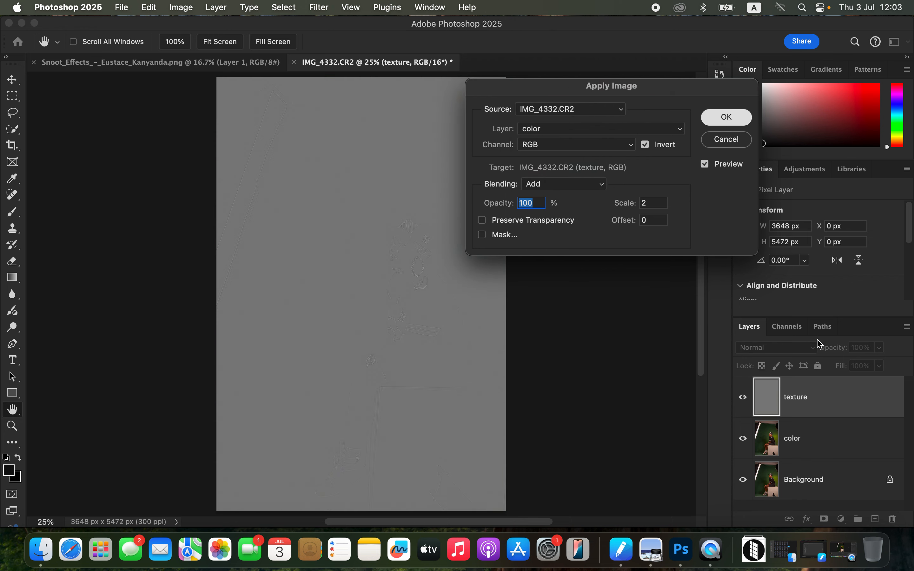
Step: Apply the image calculation to the texture layer and set the layer's blend mode to Linear Light
key(Return)
click(804, 348)
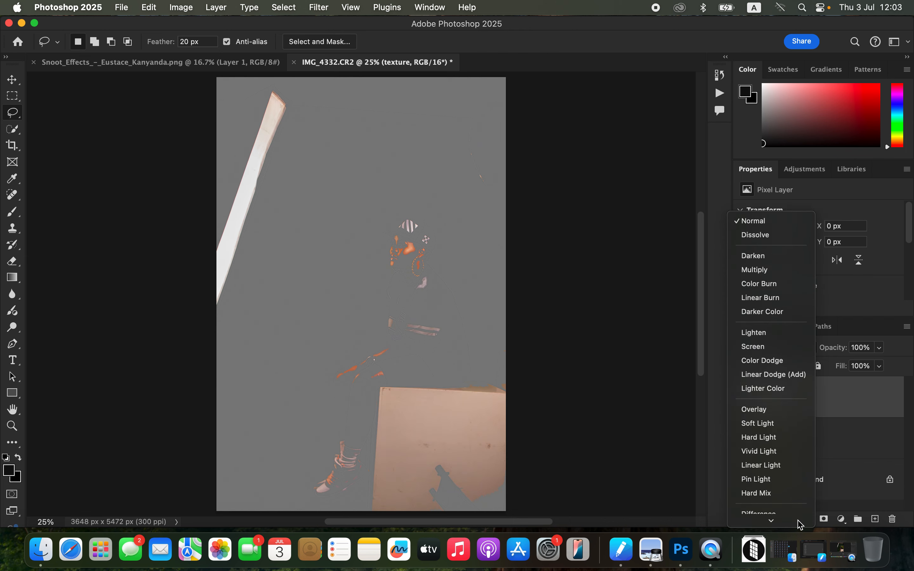
click(788, 437)
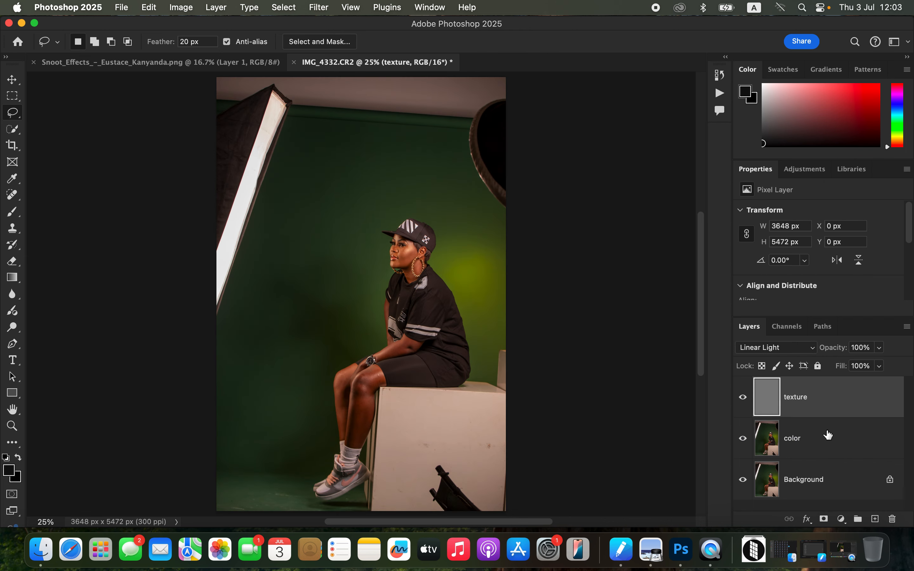
Step: Group the texture and color layers and rename the group "FREQ SEP"
shift+click(847, 446)
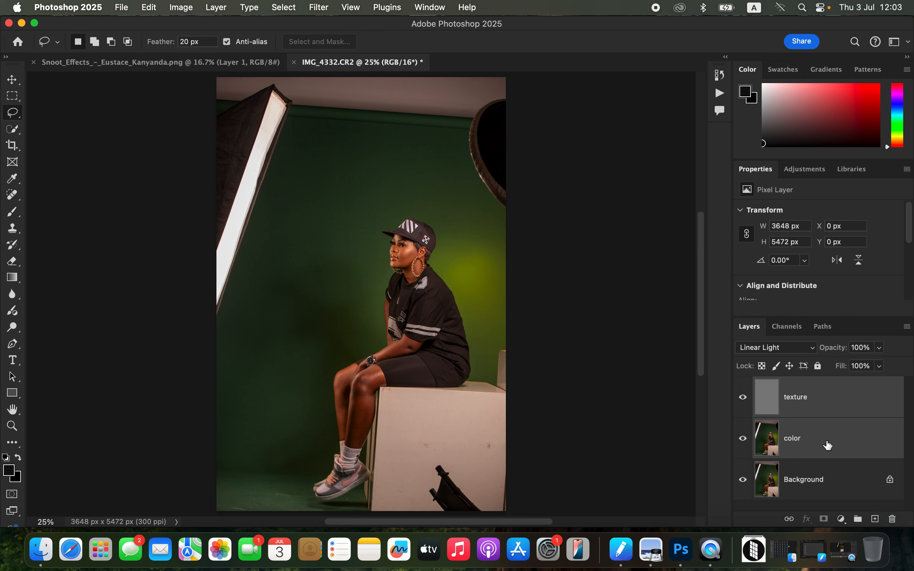
key(super+g)
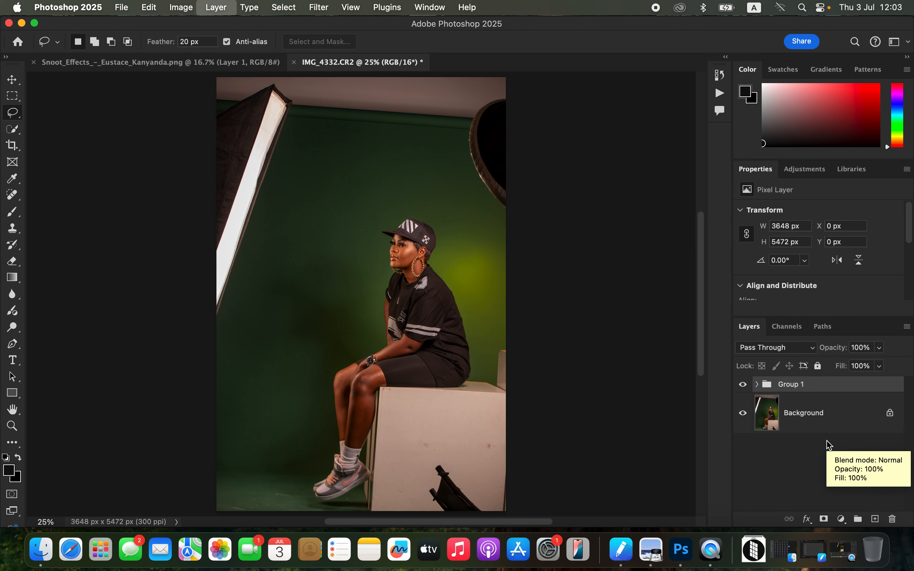
click(795, 385)
double_click(795, 385)
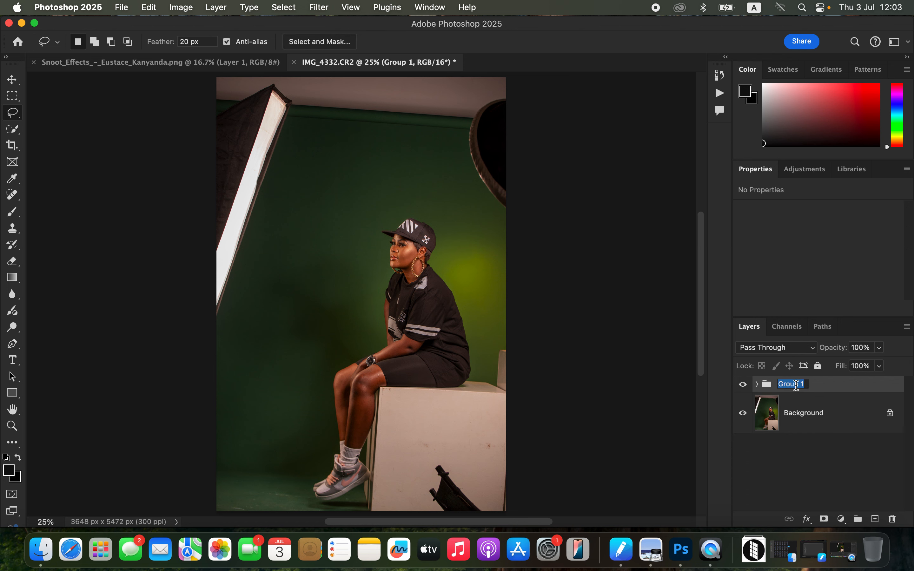
key(shift)
text(FR)
key(Return)
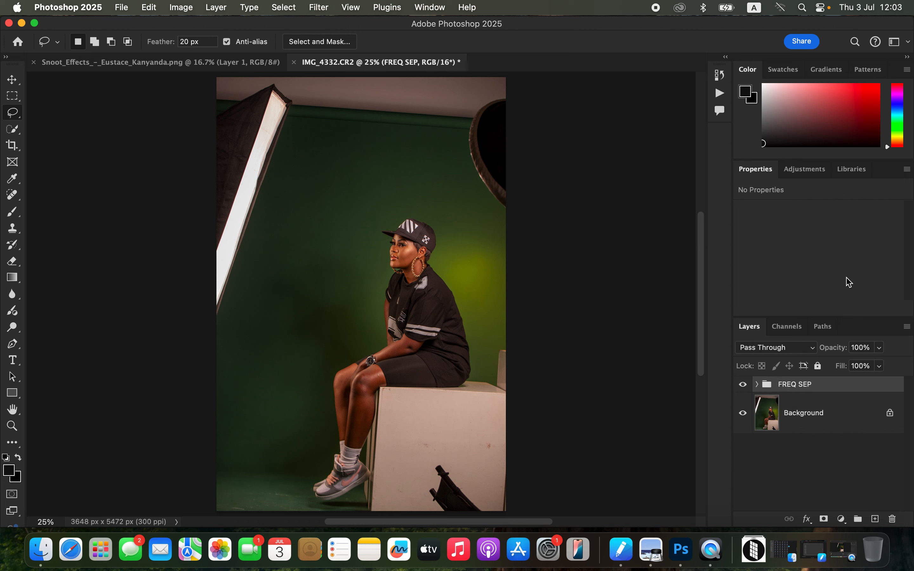
Step: Set up a cleaned Mixer Brush on the color layer of the FREQ SEP group and hide the texture layer
click(757, 384)
click(829, 462)
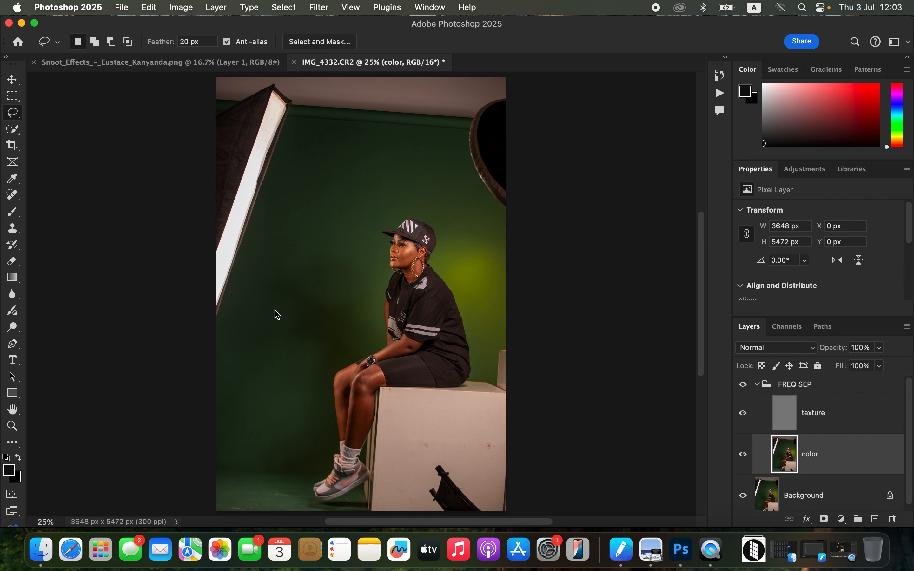
click(13, 213)
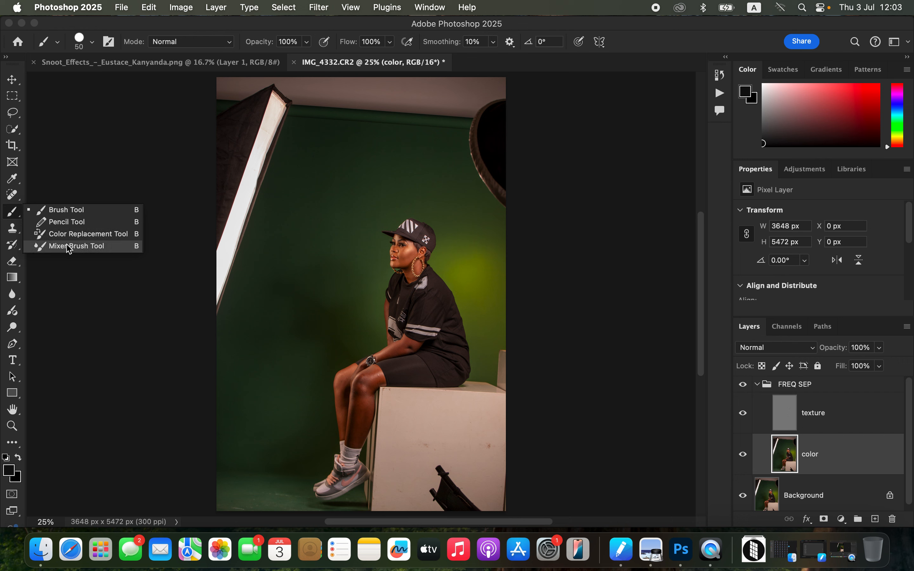
click(67, 245)
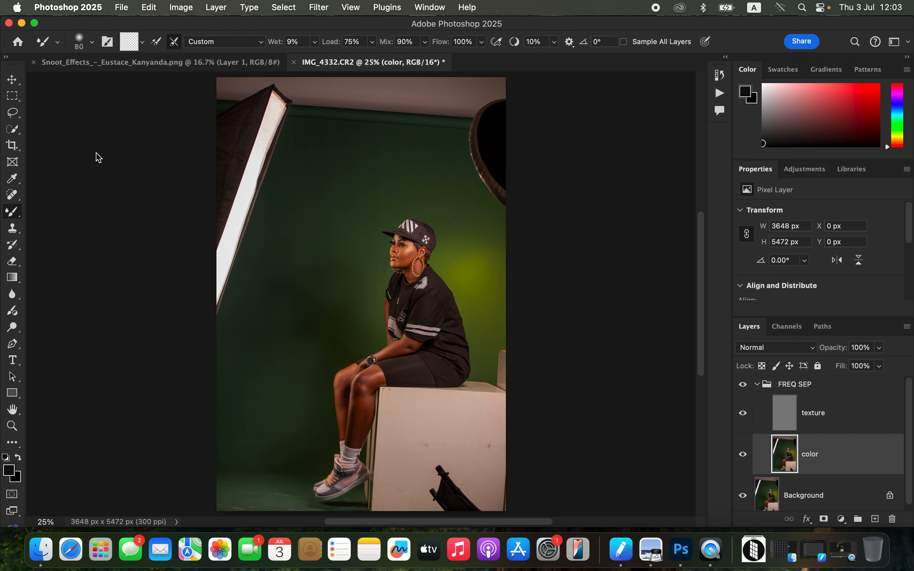
click(93, 42)
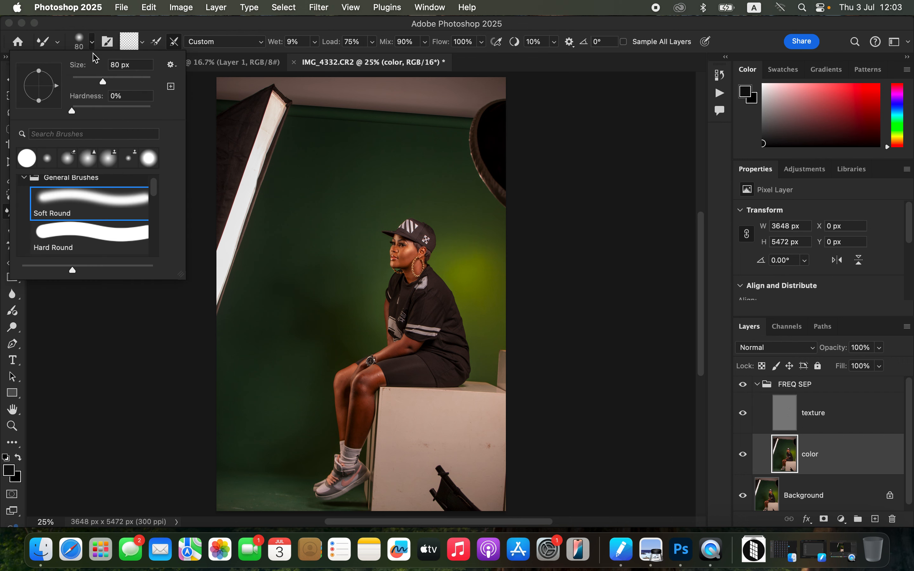
click(143, 44)
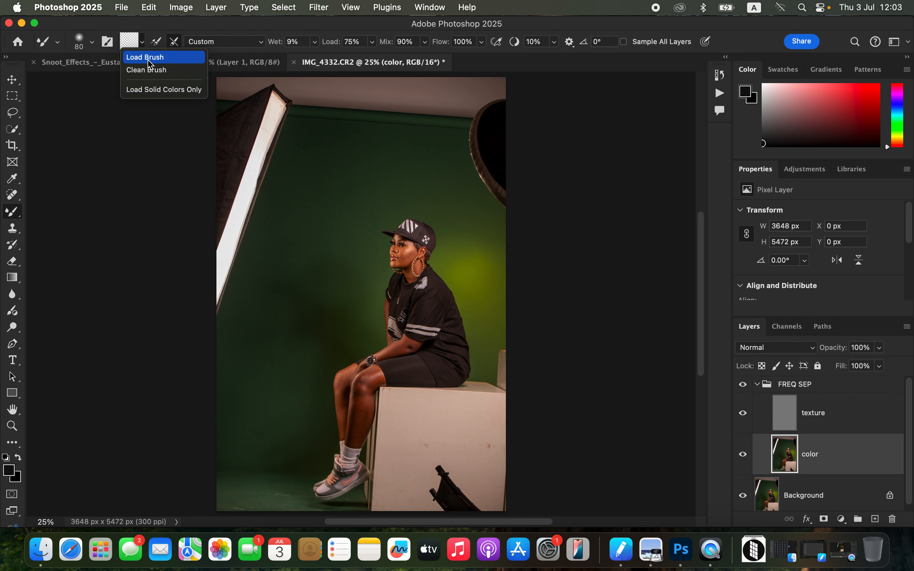
click(152, 72)
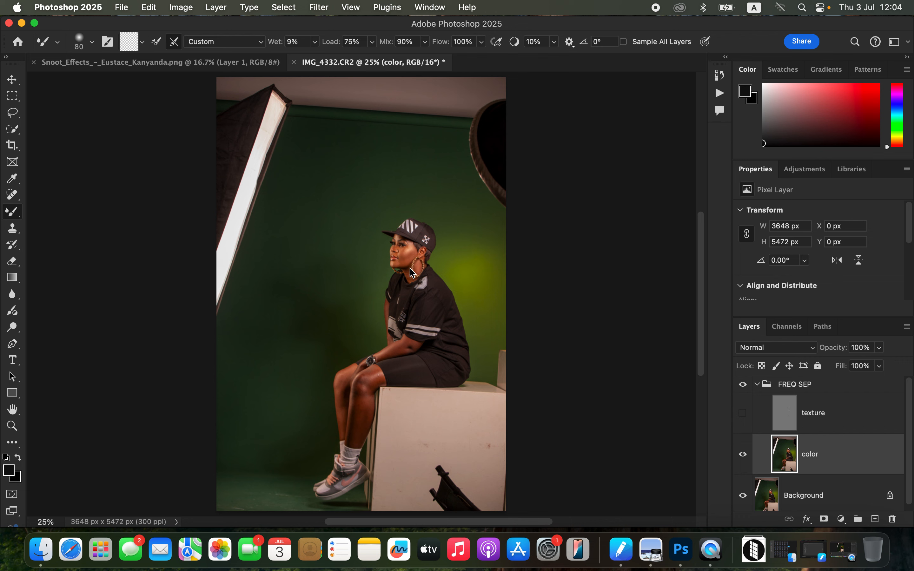
Step: Blend the uneven skin tones on the cheek, chin and face using the Mixer Brush on the color layer
key(super+equal)
key(super+equal)
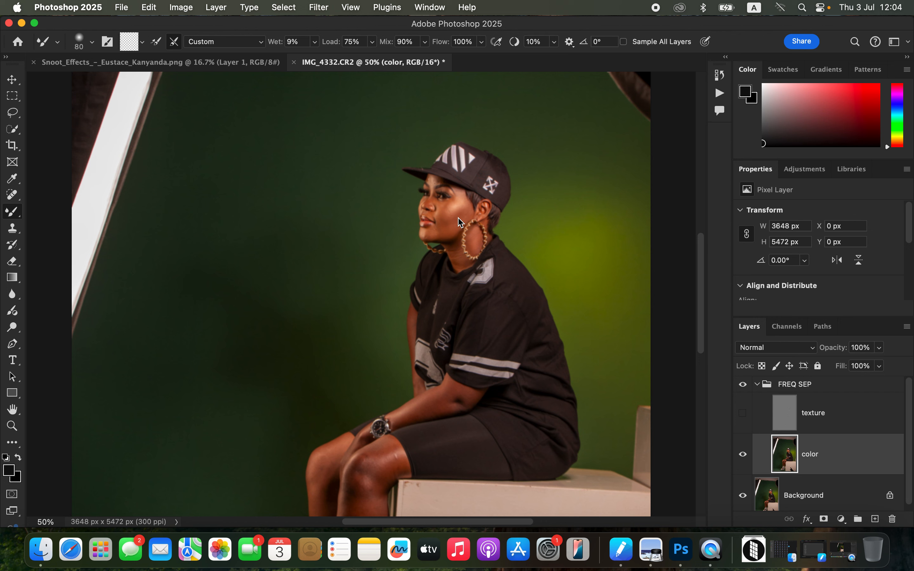
drag(457, 217, 459, 216)
drag(455, 219, 432, 236)
drag(427, 236, 435, 234)
drag(446, 204, 447, 222)
Step: Smooth the skin tones on both legs with the Mixer Brush at 100 and 90 px, and show the texture layer again
scroll(500, 384, down, 5)
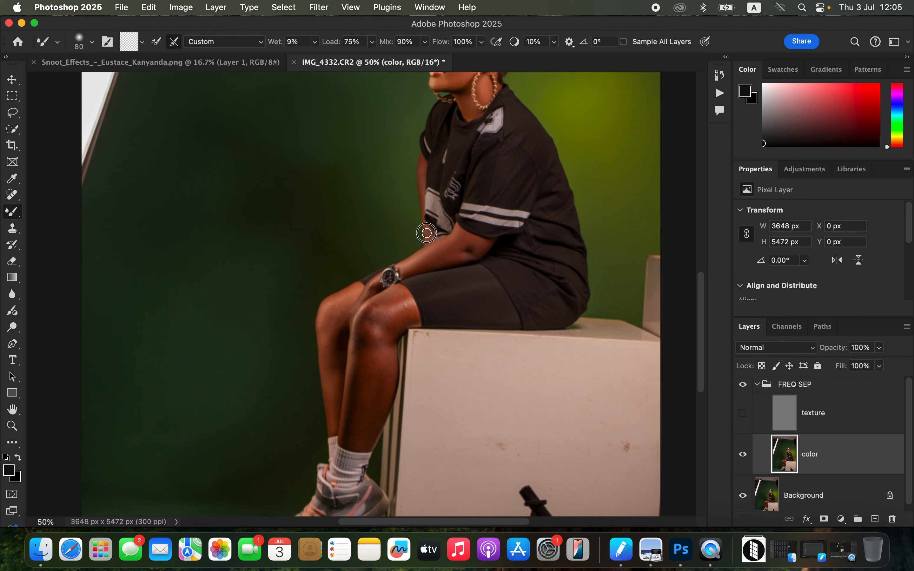
scroll(418, 383, down, 5)
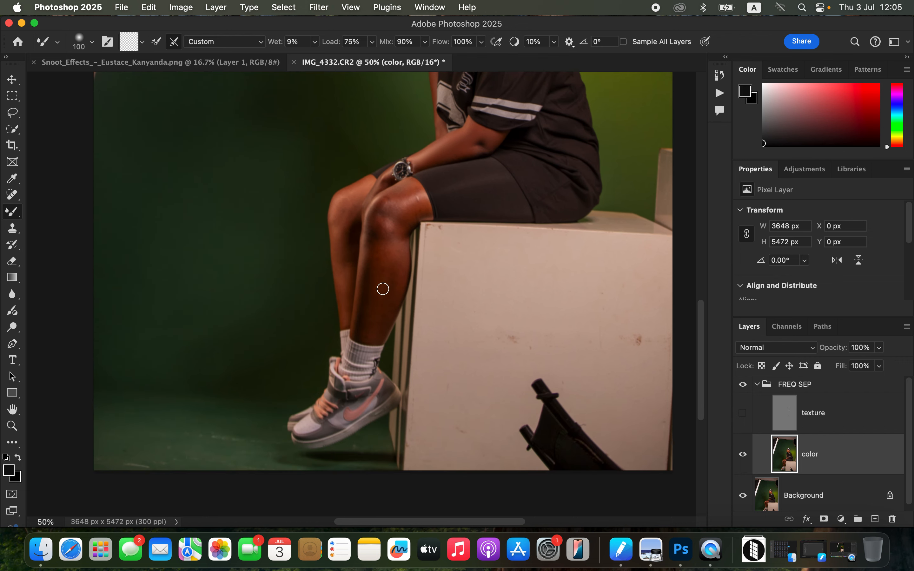
mouse_move(380, 208)
mouse_down()
mouse_move(361, 325)
mouse_move(377, 285)
mouse_move(373, 316)
mouse_move(382, 247)
mouse_move(370, 320)
mouse_move(398, 261)
mouse_move(394, 285)
mouse_move(379, 323)
mouse_move(394, 234)
mouse_move(407, 214)
mouse_move(404, 196)
mouse_move(389, 202)
mouse_move(409, 202)
mouse_move(411, 190)
mouse_move(420, 212)
mouse_move(418, 196)
mouse_move(409, 188)
mouse_move(406, 222)
mouse_move(415, 188)
mouse_move(386, 207)
mouse_move(400, 214)
mouse_move(381, 212)
mouse_move(401, 218)
mouse_move(388, 215)
mouse_move(400, 241)
mouse_up()
mouse_move(351, 205)
mouse_down()
mouse_move(359, 192)
mouse_move(341, 210)
mouse_move(338, 235)
mouse_move(348, 285)
mouse_up()
key(bracketleft)
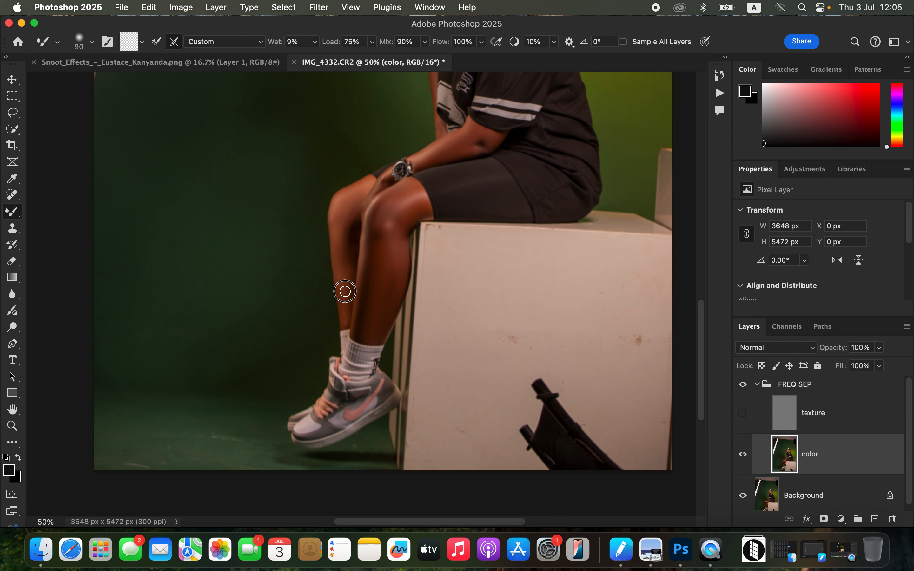
mouse_move(344, 269)
mouse_down()
mouse_move(337, 250)
mouse_move(351, 209)
mouse_up()
Step: Compare the portrait with and without the FREQ SEP group
scroll(703, 385, up, 8)
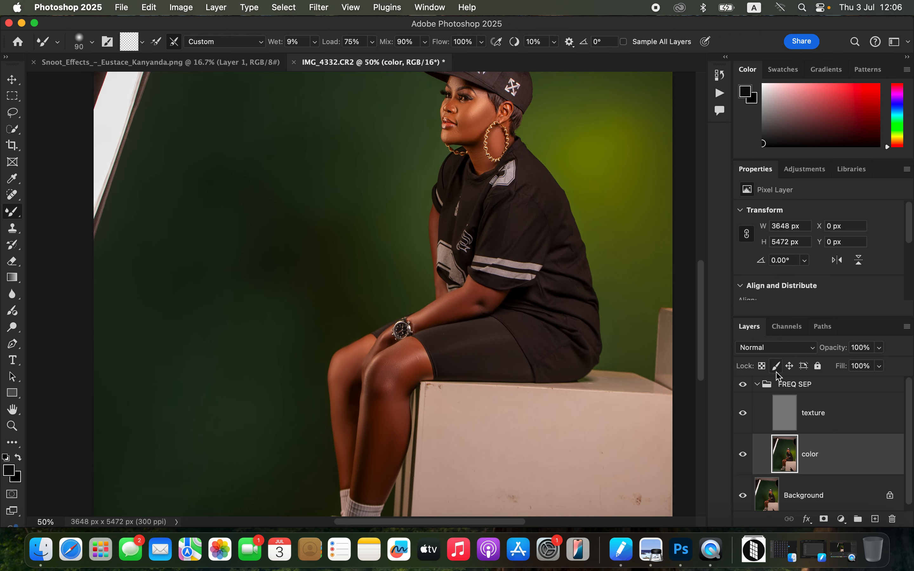
click(744, 385)
click(743, 386)
click(744, 385)
click(743, 385)
Step: Set up the Clone Stamp for the texture layer with a 60 px Soft Round brush sampling the Current Layer
click(845, 422)
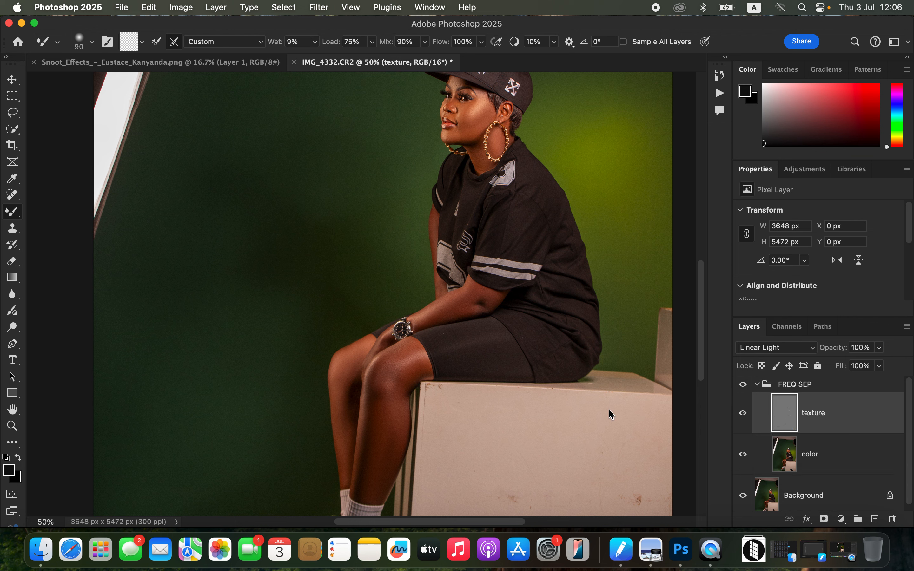
click(17, 232)
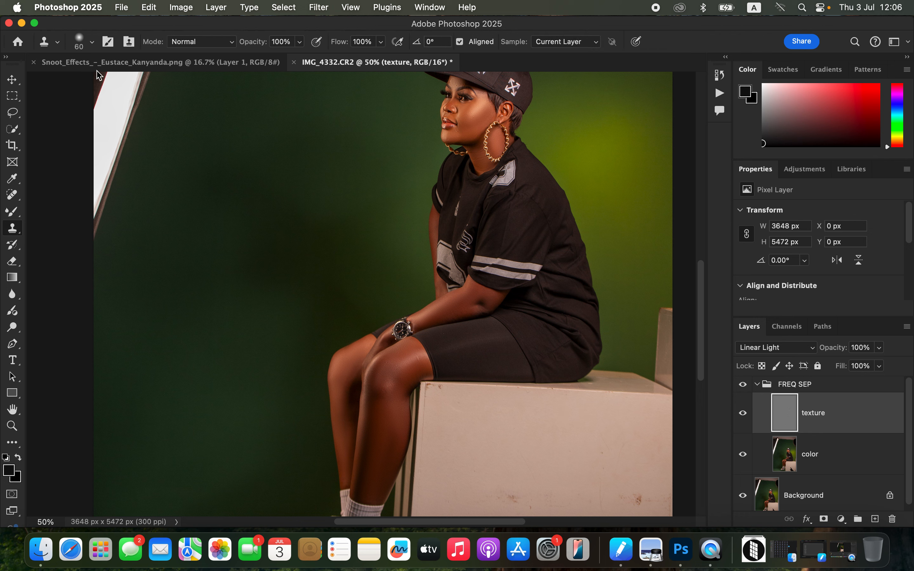
click(93, 43)
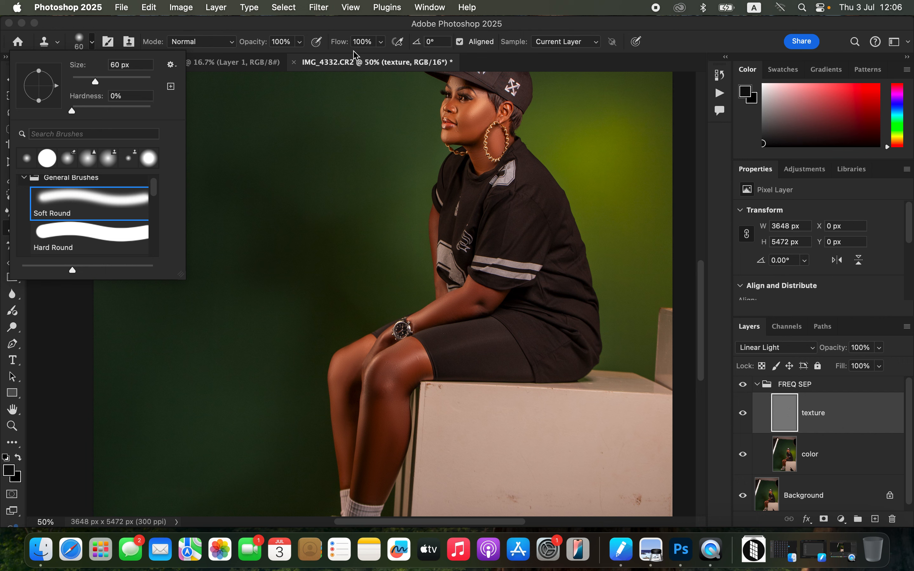
click(392, 30)
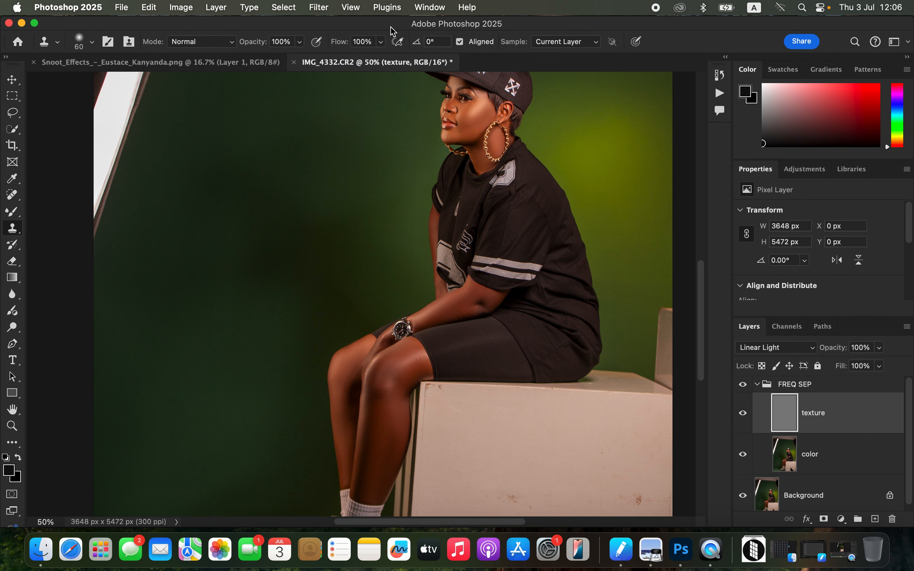
click(555, 44)
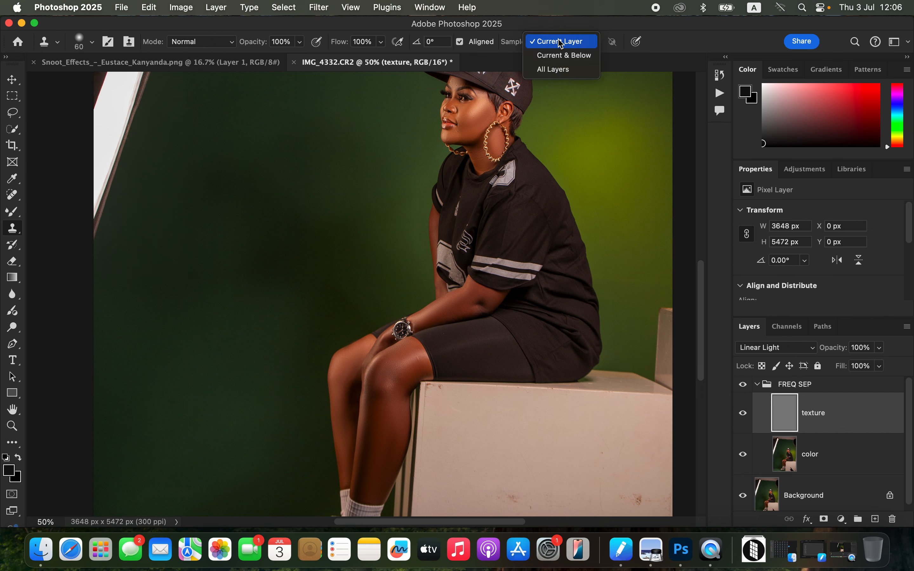
click(562, 42)
Step: Clone clean skin texture over the scratch and rough spots on the front knee and thigh
key(super+1)
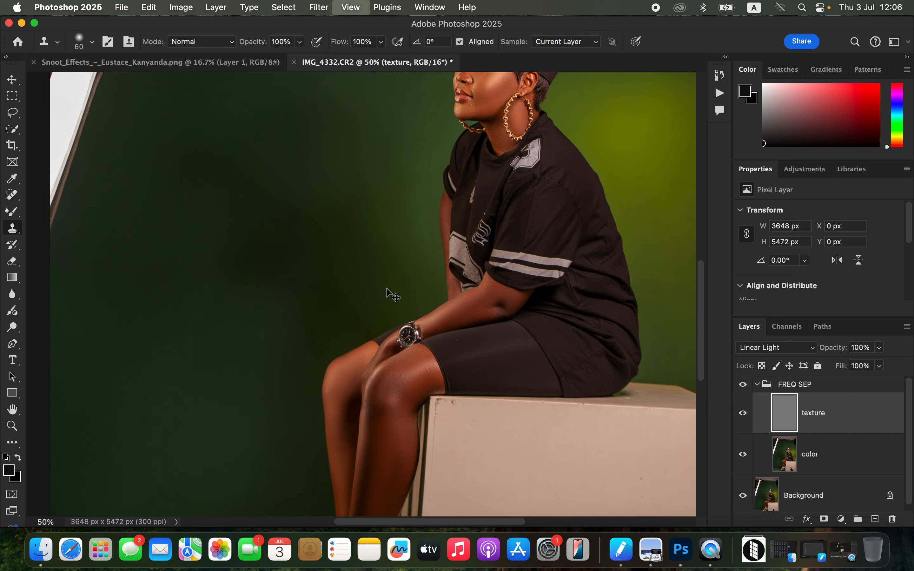
key(super+equal)
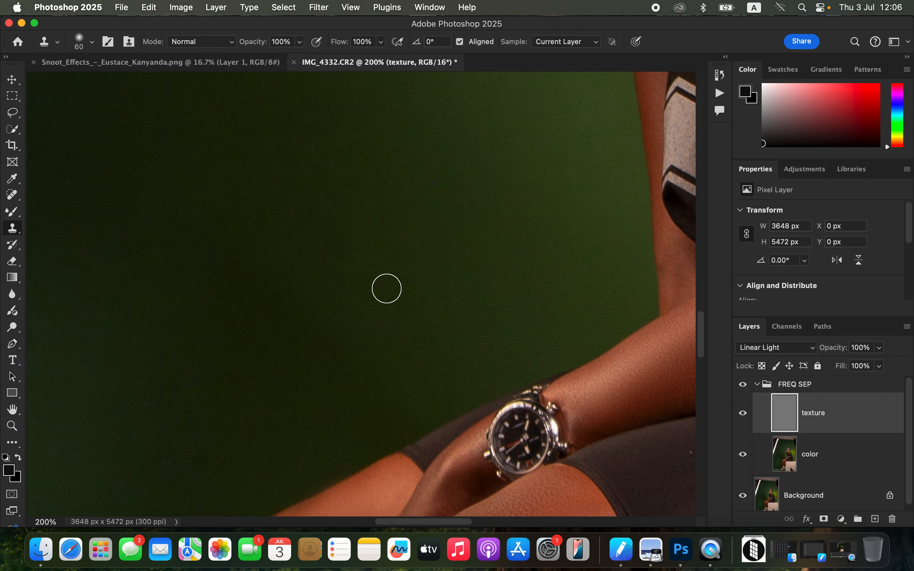
drag(450, 157, 433, 104)
drag(472, 251, 498, 312)
drag(465, 191, 493, 276)
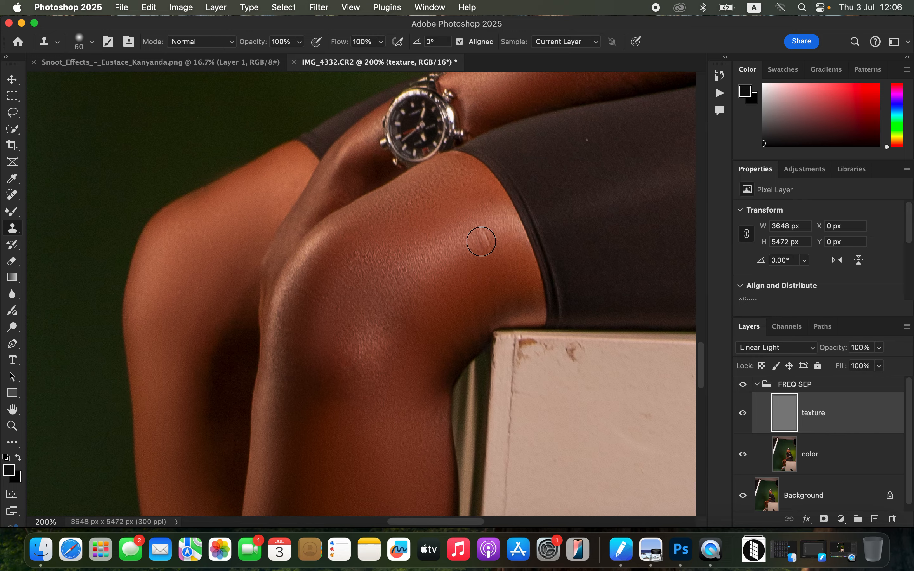
click(489, 237)
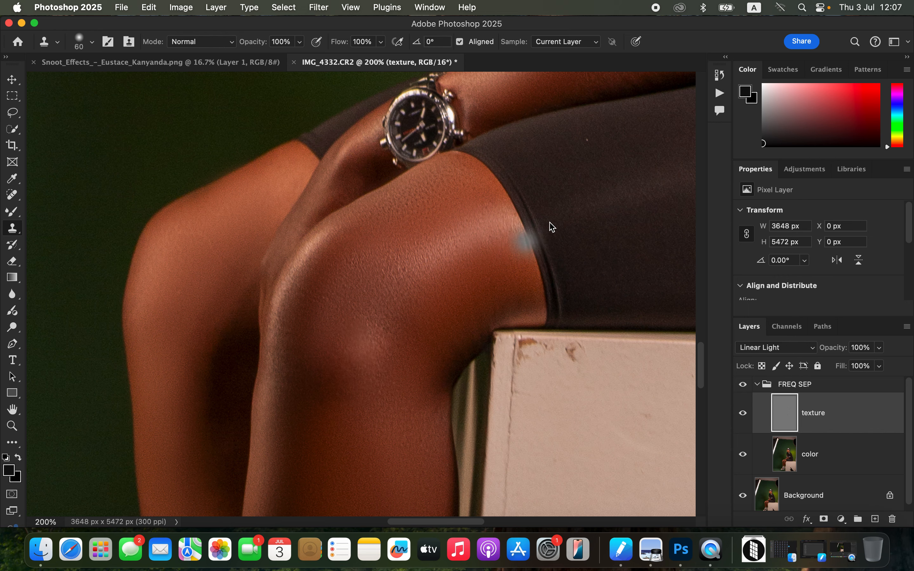
Step: Clone out the small bumps on the cheek and forehead of the texture layer with a 20 px Clone Stamp brush
scroll(547, 229, up, 10)
scroll(547, 229, right, 5)
scroll(550, 236, up, 15)
scroll(550, 236, right, 3)
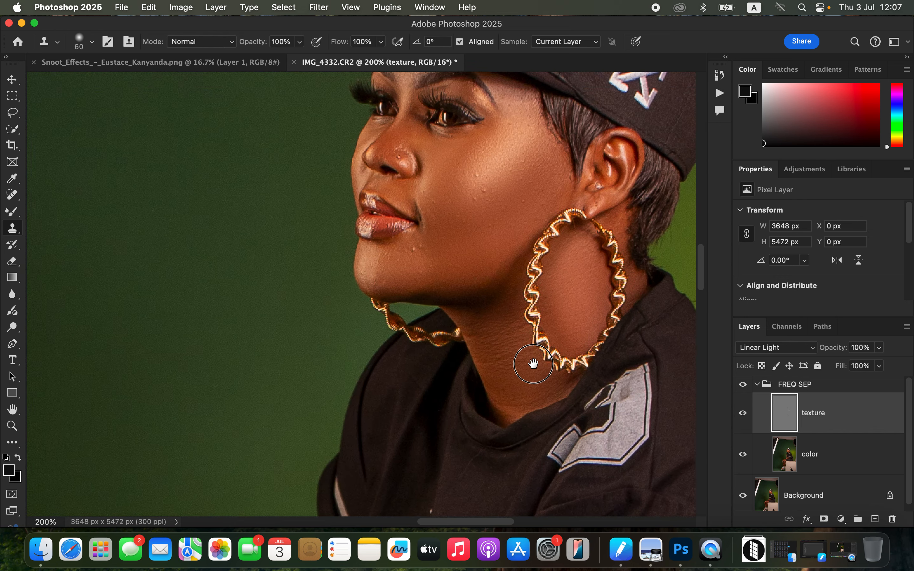
key(bracketleft)
key(bracketleft)
key(bracketleft)
key(bracketleft)
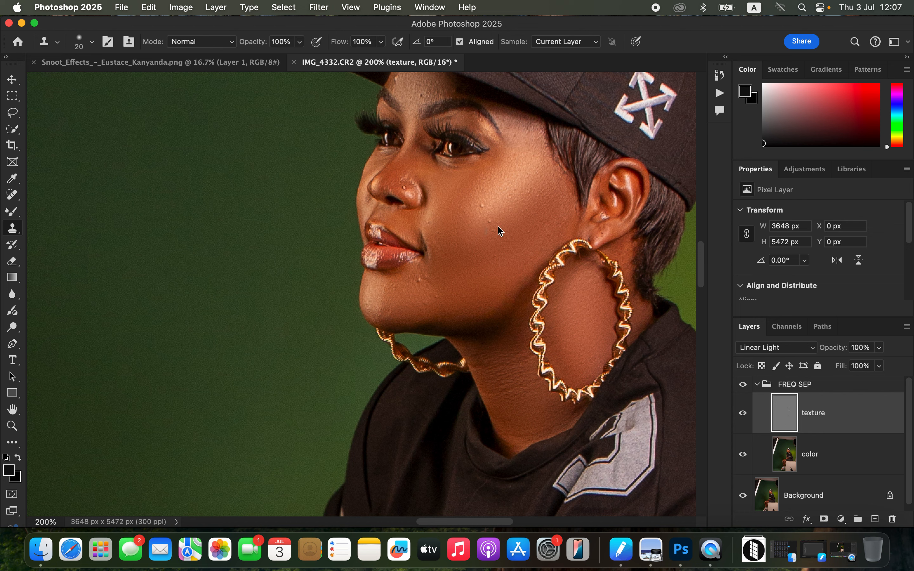
click(486, 214)
alt+click(418, 102)
click(422, 97)
Step: Collapse the FREQ SEP group and stamp the visible layers into a merged layer above it
key(super+minus)
key(super+minus)
key(super+minus)
key(super+minus)
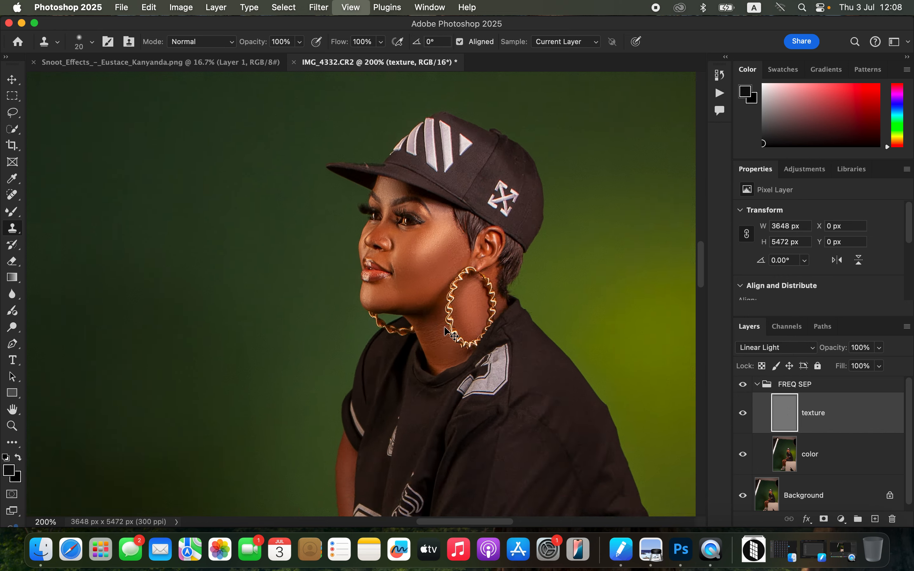
key(super+equal)
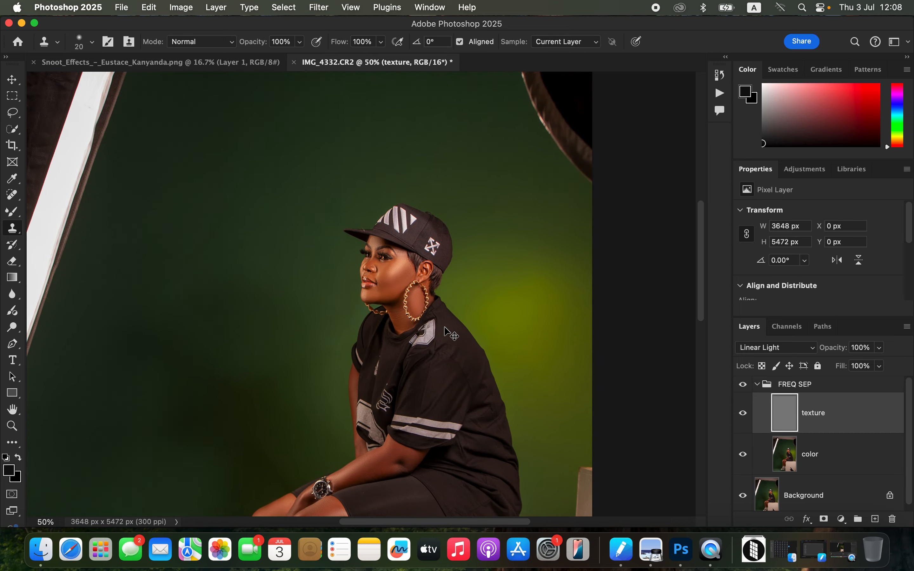
scroll(445, 327, down, 10)
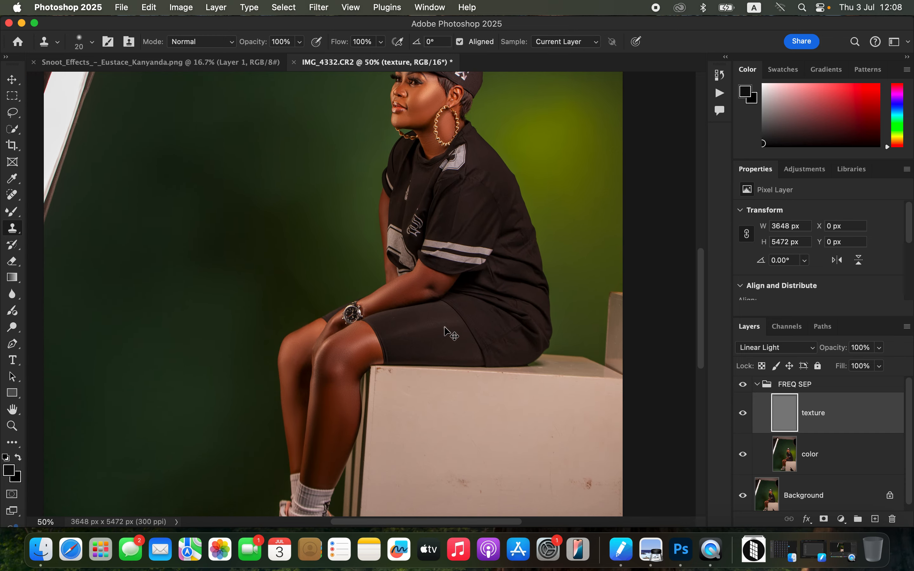
key(super+minus)
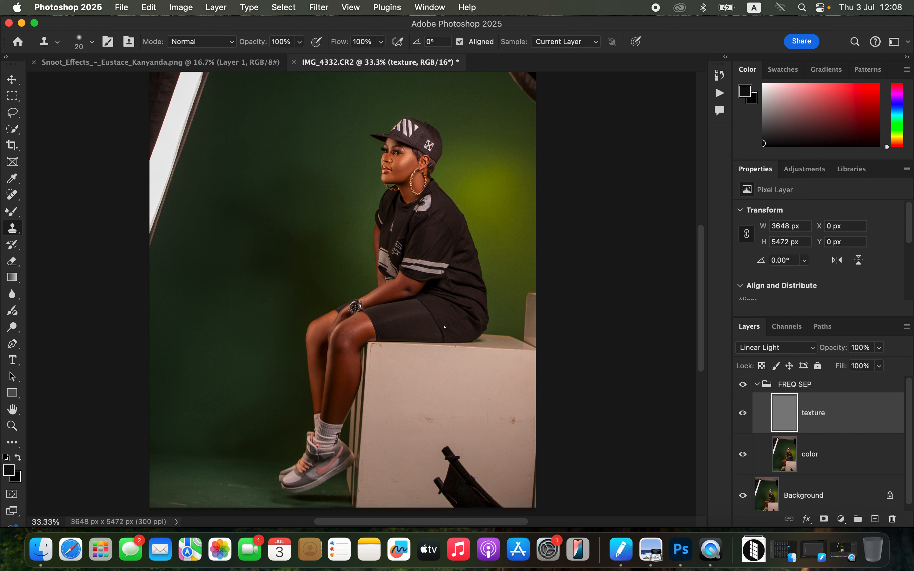
click(758, 385)
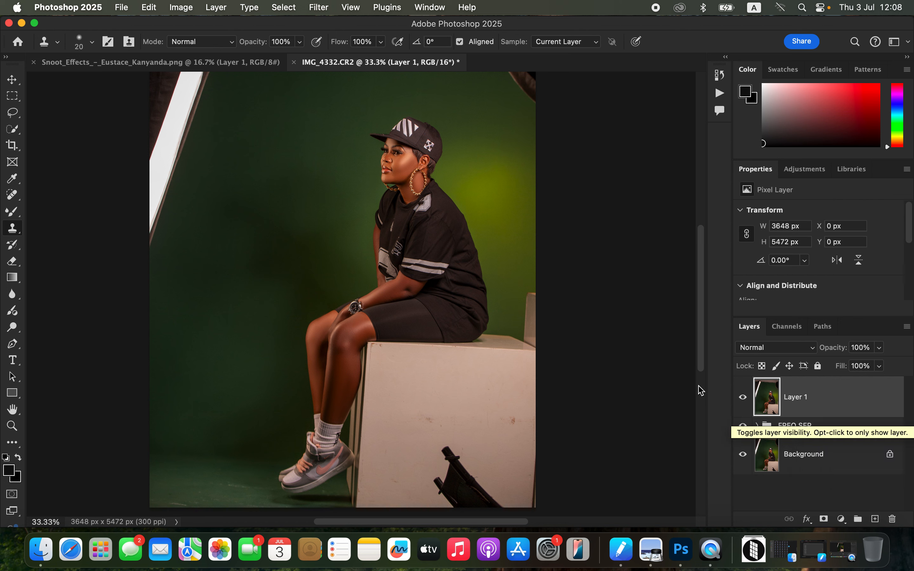
Step: Add a new empty layer above the merged layer and set its blend mode to Color
click(876, 519)
click(772, 348)
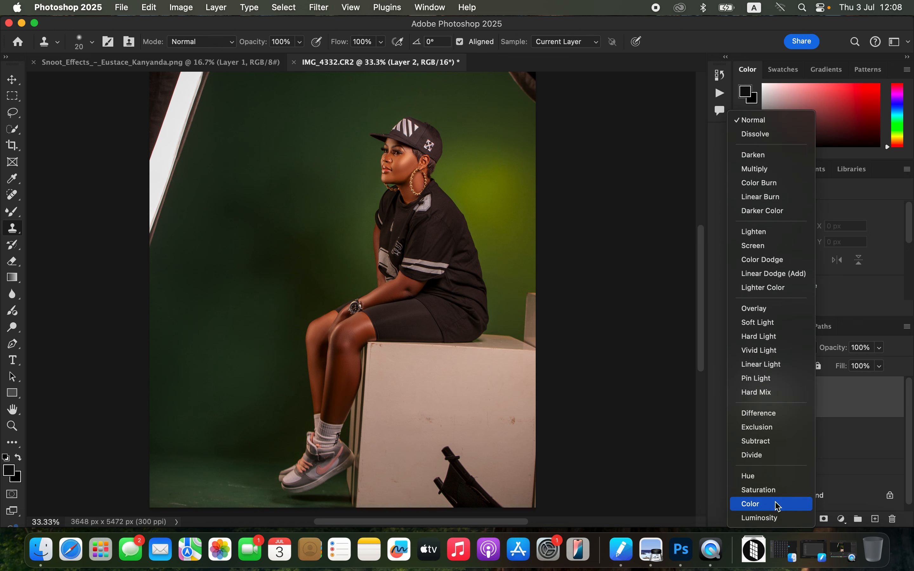
click(777, 504)
Step: Select the seated woman with the Select Subject command on the merged layer
click(829, 447)
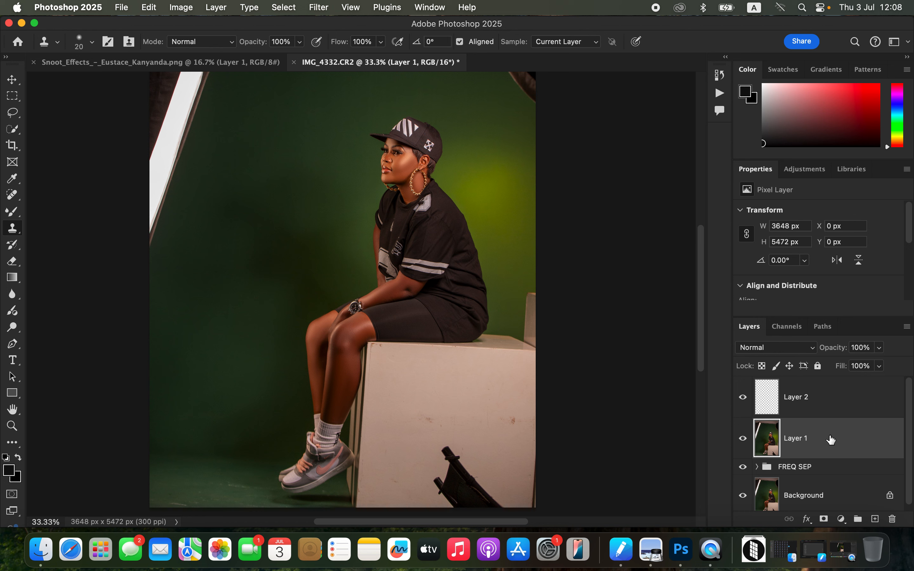
click(285, 8)
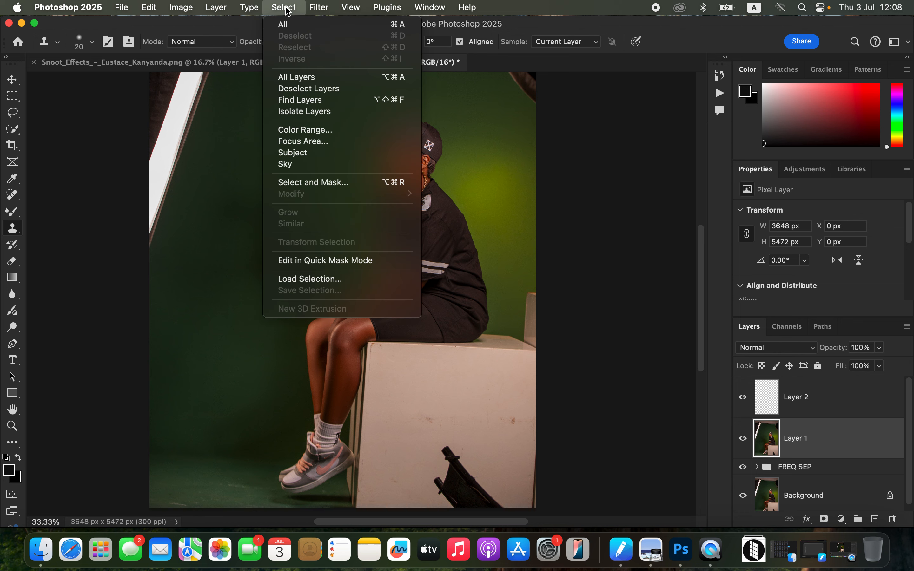
click(322, 155)
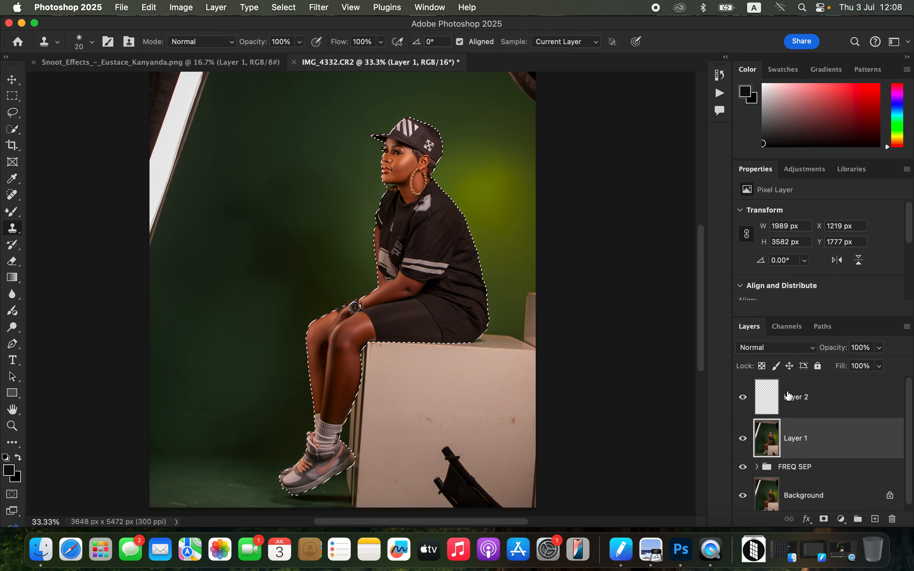
Step: Make the empty Color-mode layer active and set up the Brush tool with a 50 px Soft Round tip at 0% hardness
click(832, 405)
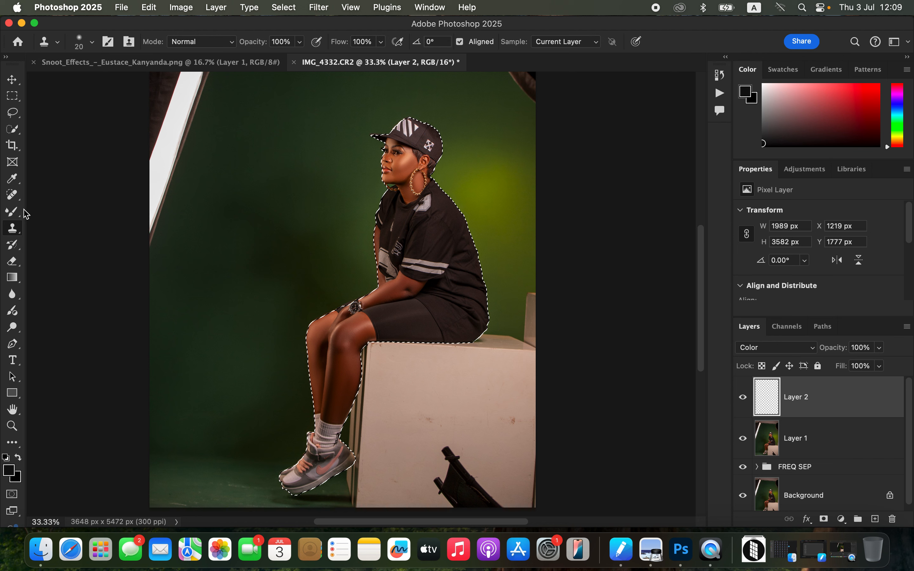
drag(12, 214, 55, 203)
click(92, 43)
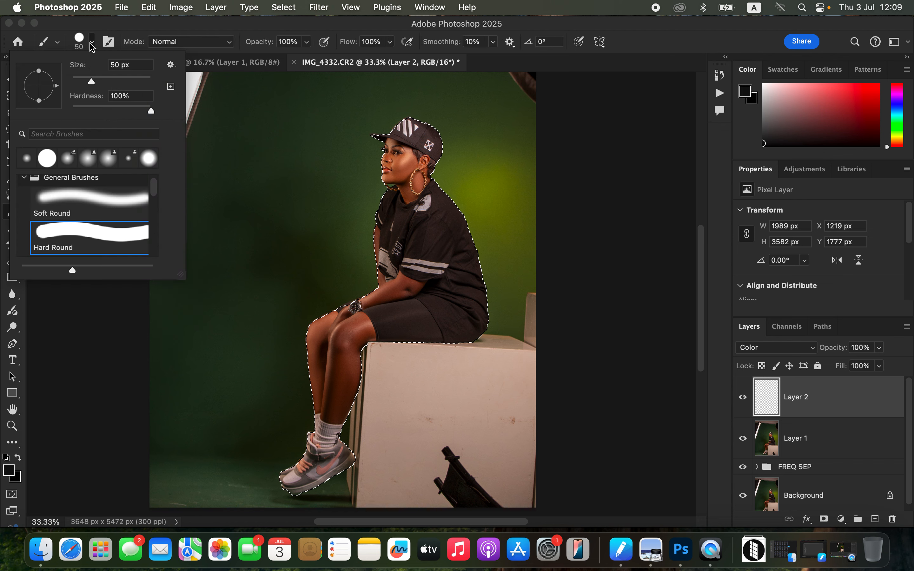
click(70, 199)
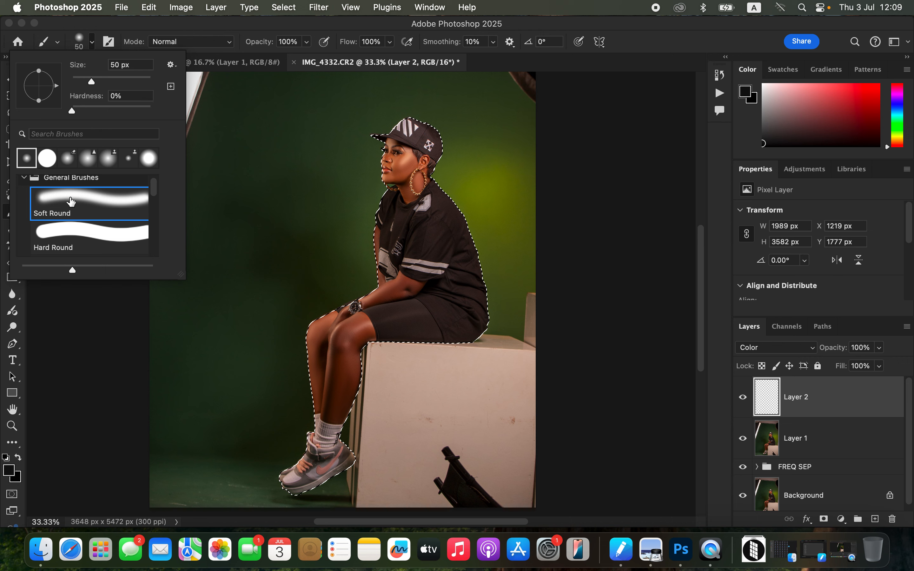
click(173, 30)
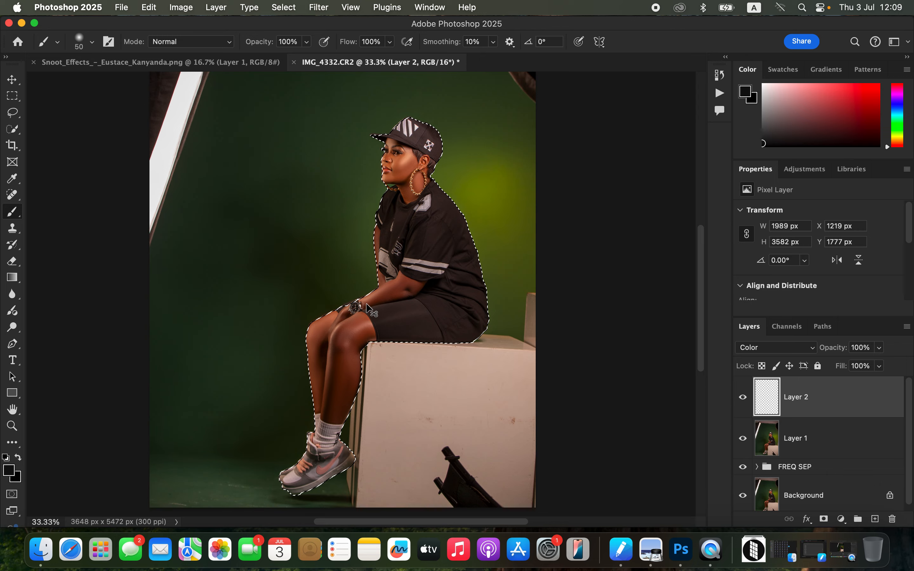
Step: Sample the mid-tone skin color from the woman's cheek as the foreground color
key(super+plus)
key(super+plus)
key(super+plus)
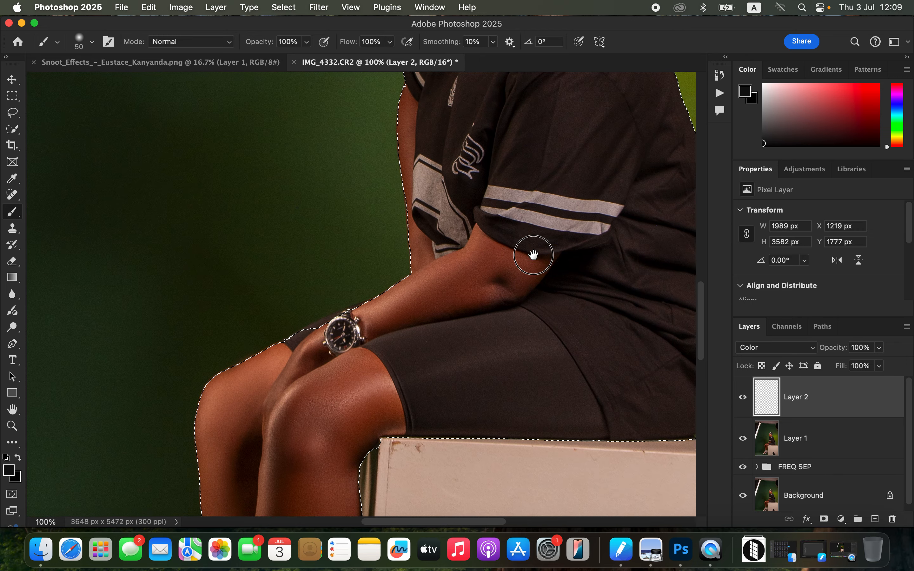
scroll(536, 241, up, 15)
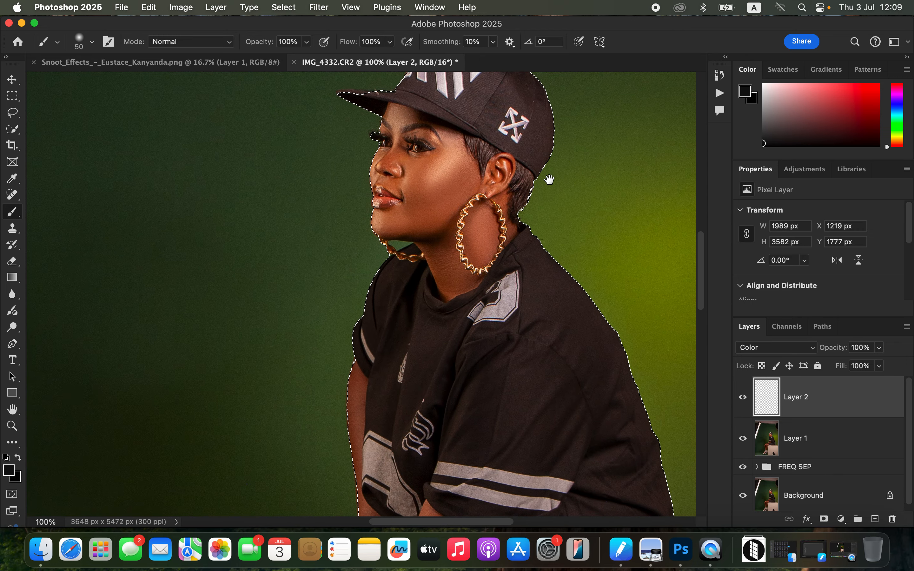
scroll(547, 276, left, 3)
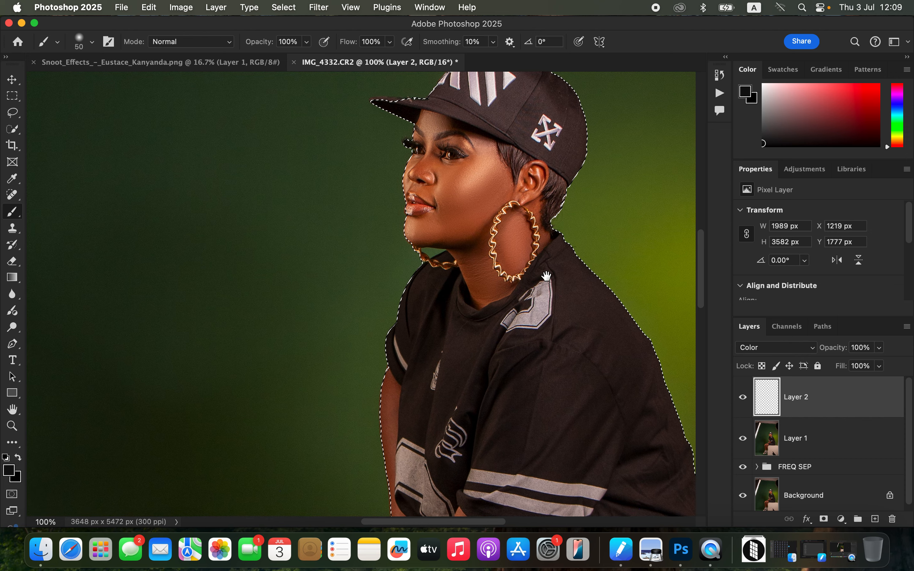
alt+click(456, 217)
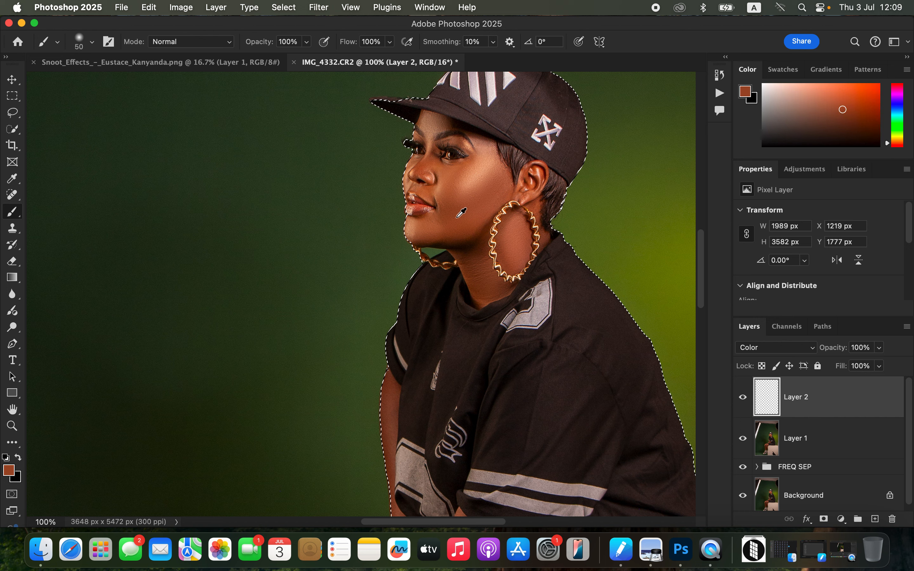
alt+click(434, 212)
alt+click(418, 163)
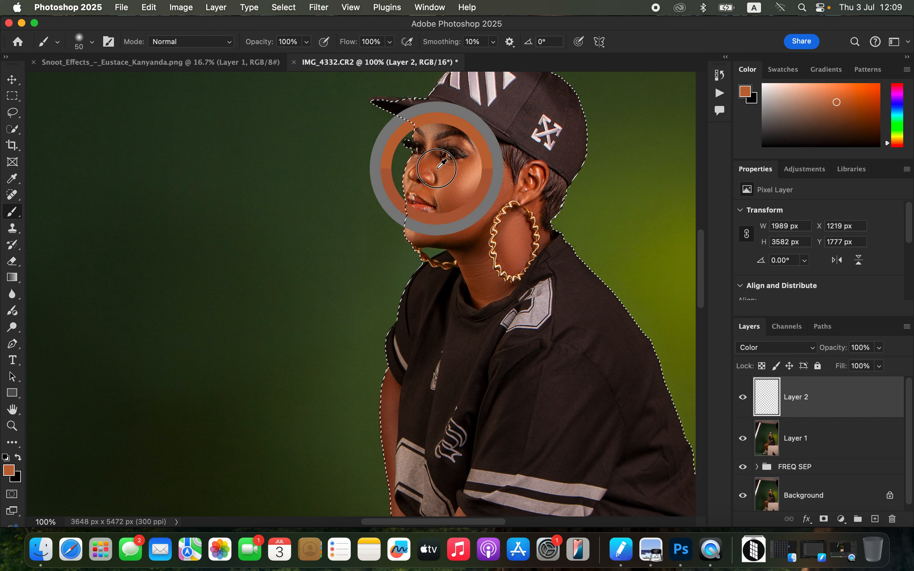
drag(507, 231, 517, 244)
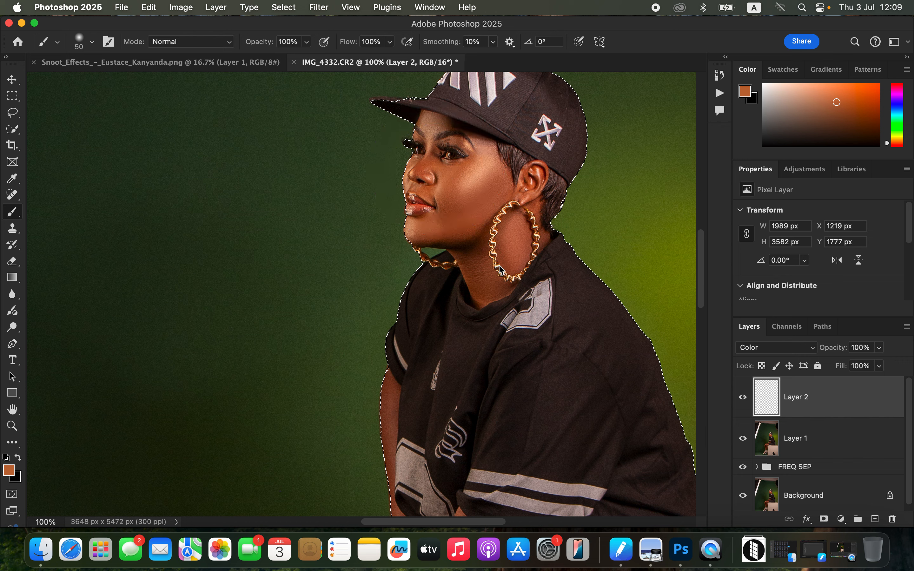
alt+click(459, 211)
alt+click(461, 218)
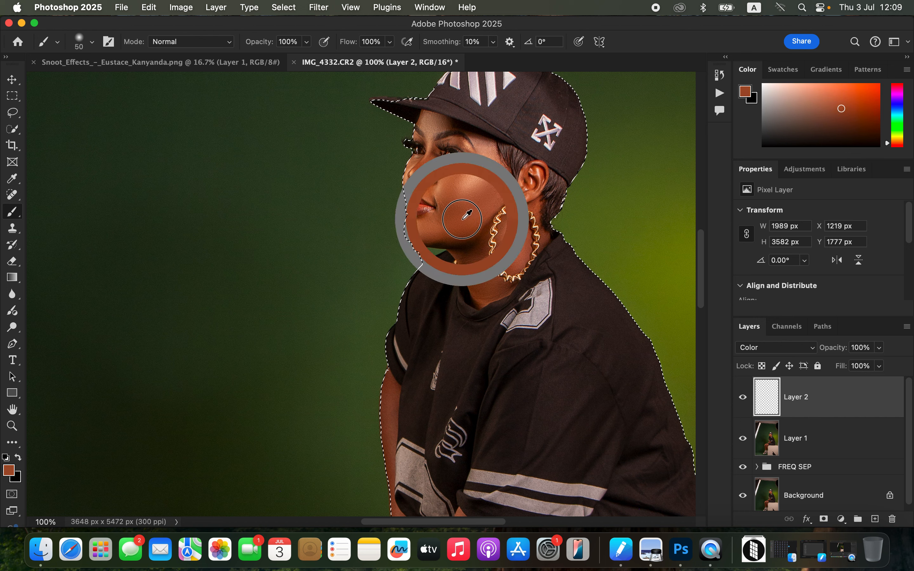
mouse_move(481, 190)
mouse_down()
mouse_move(477, 177)
mouse_move(465, 222)
mouse_up()
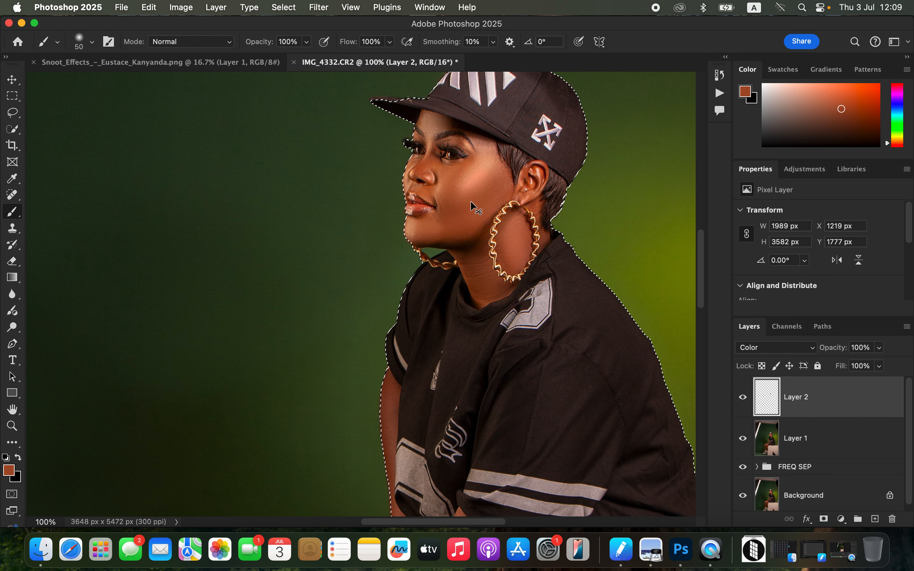
Step: Paint the sampled skin tone over the cheek, jaw and rest of the face, reducing the soft brush to 70 px for the smaller areas
key(super+minus)
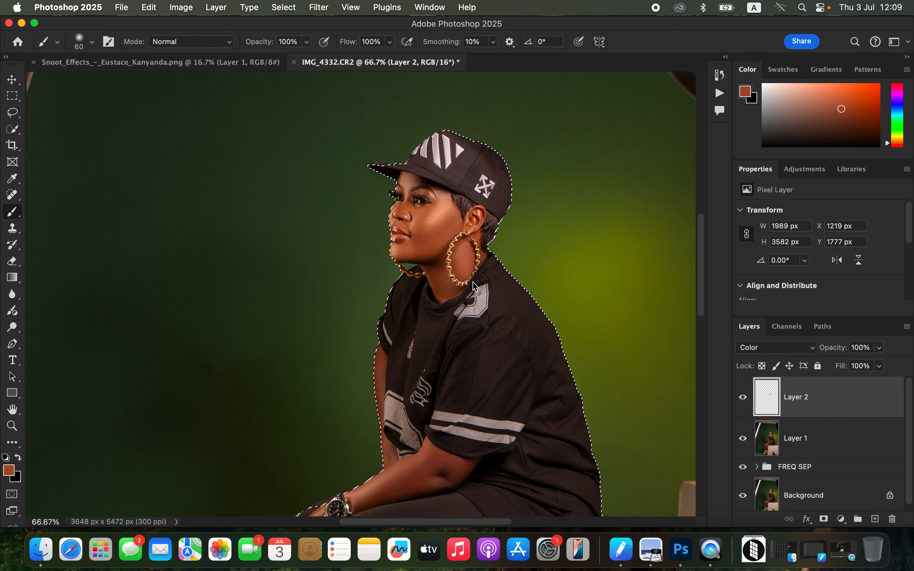
key(bracketright)
key(bracketright)
key(bracketright)
key(bracketright)
key(bracketright)
key(bracketright)
mouse_move(436, 219)
mouse_down()
mouse_move(440, 213)
mouse_move(430, 236)
mouse_move(424, 223)
mouse_move(431, 242)
mouse_move(461, 256)
mouse_move(461, 266)
mouse_move(437, 271)
mouse_move(443, 288)
mouse_move(433, 245)
mouse_move(419, 249)
mouse_move(435, 247)
mouse_up()
key(bracketleft)
key(bracketleft)
key(bracketleft)
key(bracketleft)
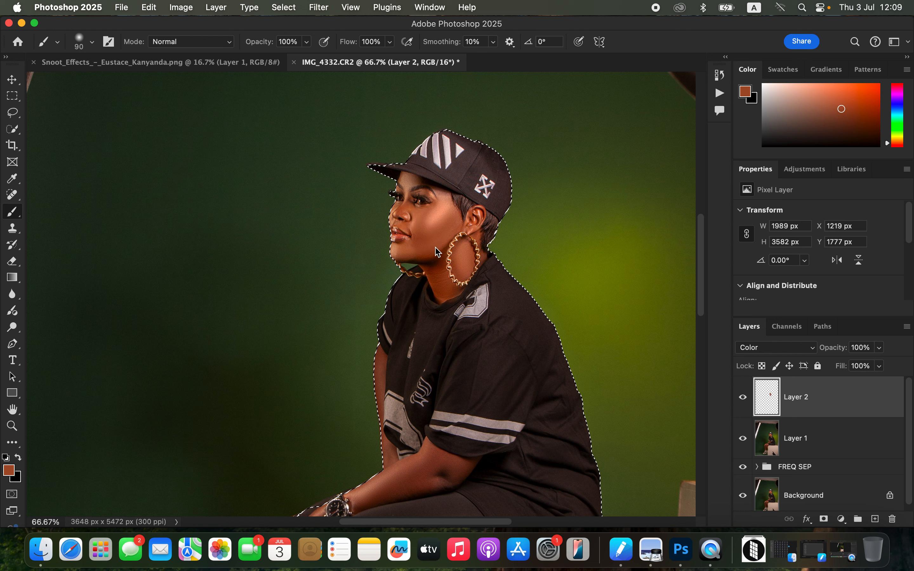
drag(397, 251, 400, 252)
mouse_move(397, 212)
mouse_down()
mouse_move(425, 218)
mouse_move(445, 199)
mouse_move(436, 208)
mouse_move(403, 178)
mouse_move(407, 194)
mouse_move(396, 217)
mouse_move(425, 232)
mouse_move(474, 224)
mouse_move(479, 213)
mouse_move(472, 228)
mouse_up()
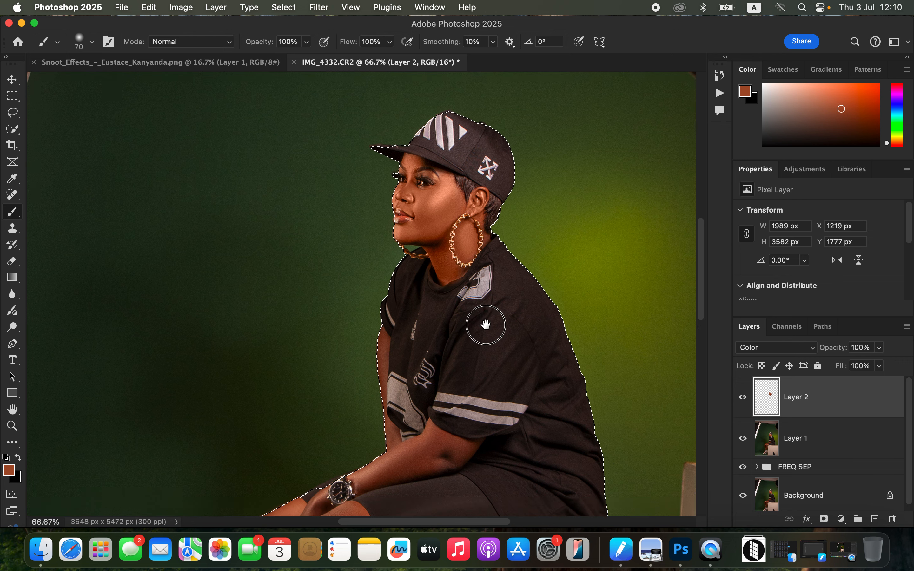
Step: Paint the same skin tone over both knees and lower legs with the brush enlarged to 150 px
scroll(477, 337, down, 10)
drag(359, 370, 357, 409)
key(super+minus)
key(super+minus)
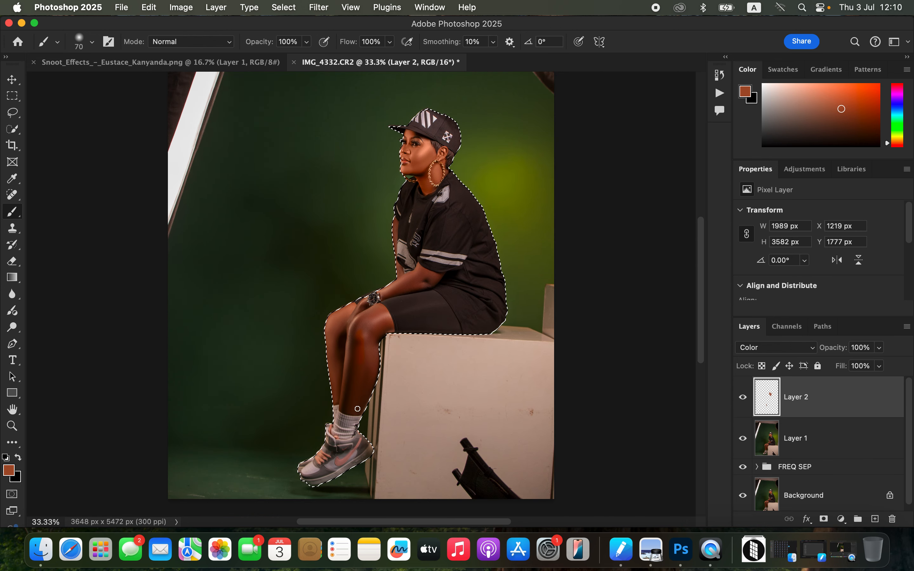
key(bracketright)
key(bracketright)
key(bracketright)
key(bracketright)
key(bracketright)
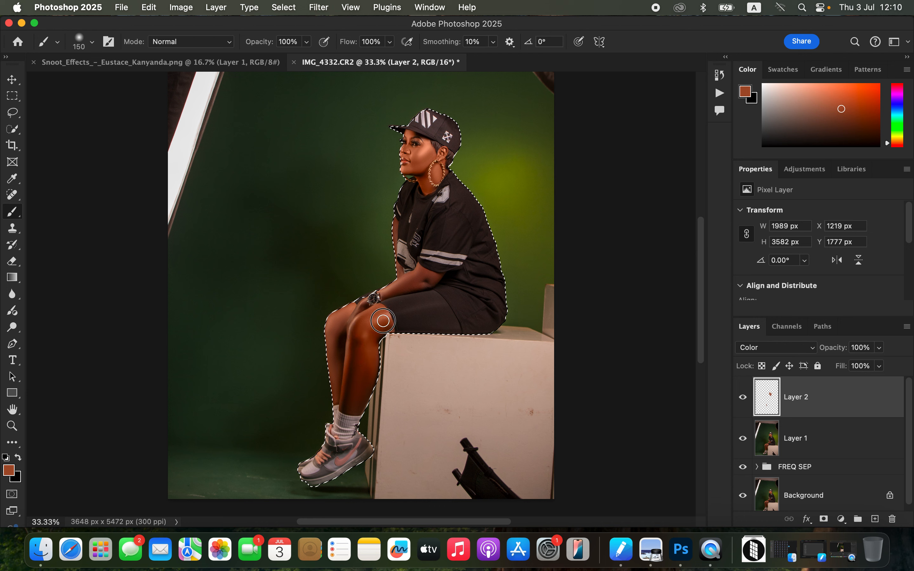
mouse_move(354, 323)
mouse_down()
mouse_move(335, 382)
mouse_move(354, 405)
mouse_move(374, 362)
mouse_move(359, 328)
mouse_move(343, 324)
mouse_move(347, 310)
mouse_move(327, 323)
mouse_move(339, 382)
mouse_move(353, 358)
mouse_up()
Step: Paint the skin tone over the forearm and hands with a 90 px brush, and over the narrow far arm at 60 px
key(super+equal)
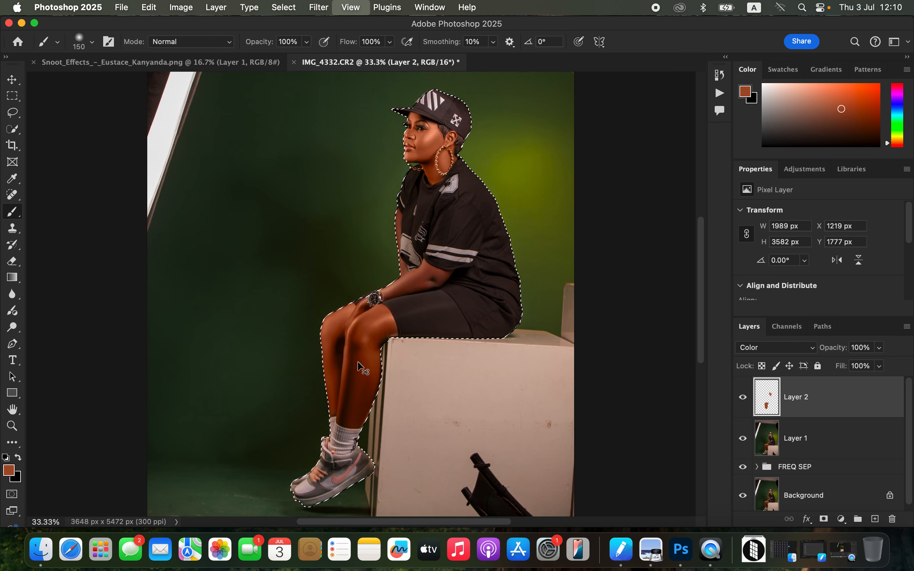
key(bracketleft)
key(bracketleft)
key(bracketleft)
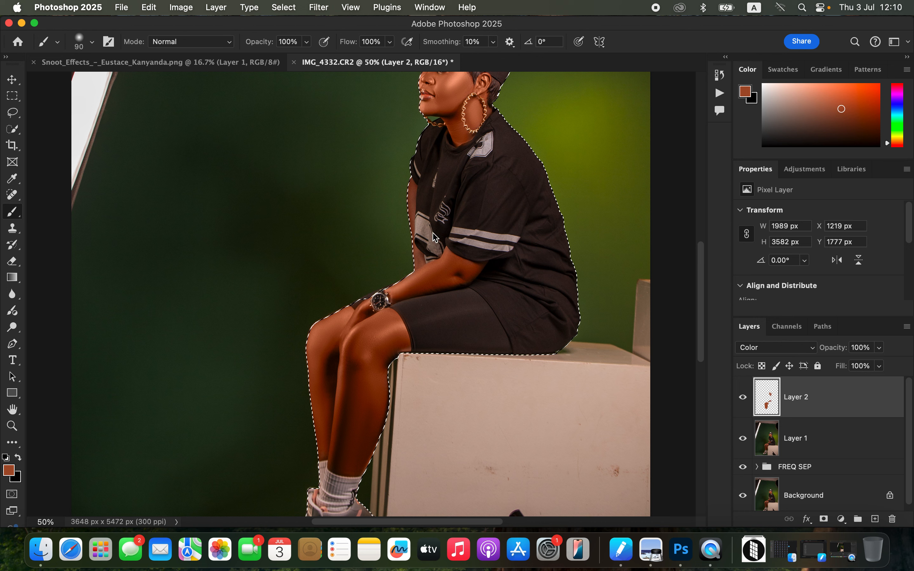
key(bracketleft)
key(bracketleft)
key(bracketleft)
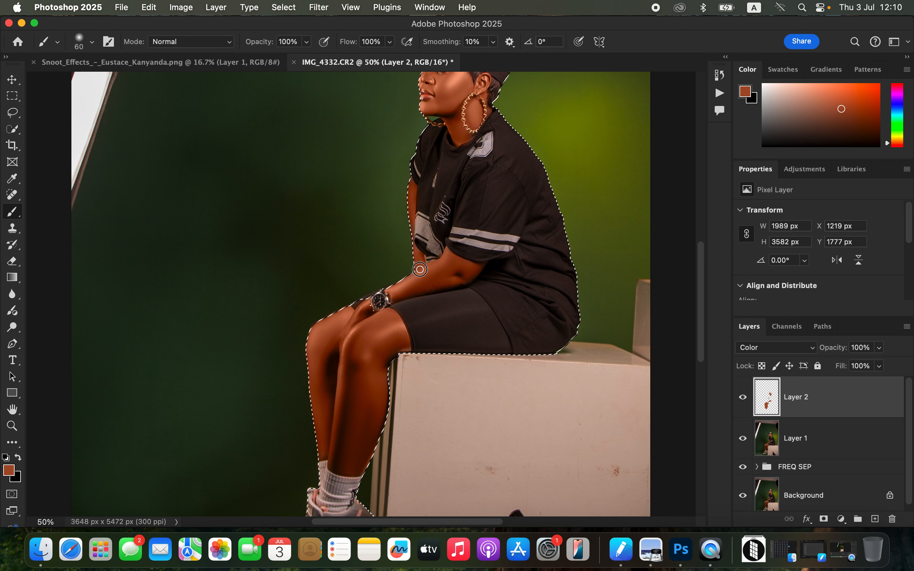
Step: Fill in the uncolored skin along the far arm and sleeve edges at 200% zoom with a 25 px brush
key(super+equal)
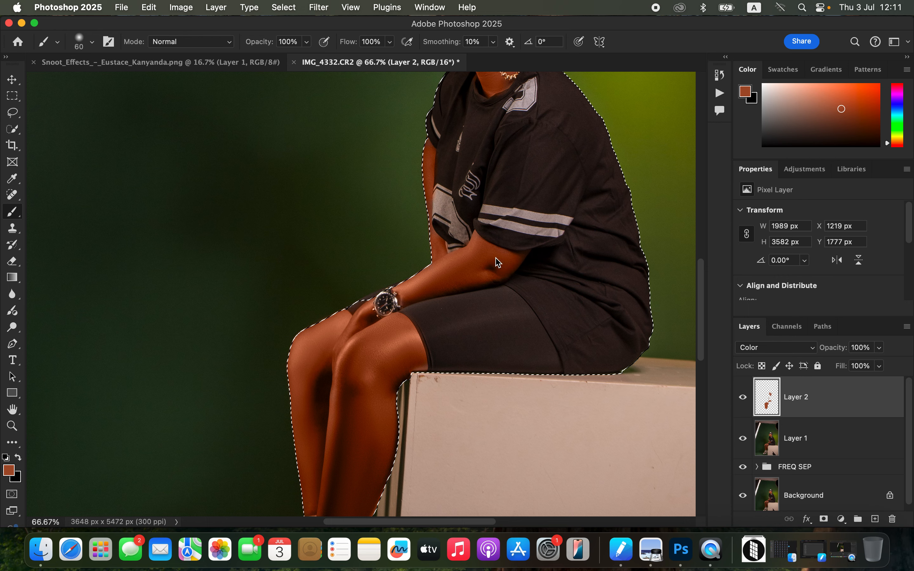
scroll(498, 262, up, 3)
key(super+1)
key(super+plus)
drag(528, 309, 525, 313)
key(bracketleft)
key(bracketleft)
key(bracketleft)
key(bracketleft)
key(bracketleft)
key(bracketleft)
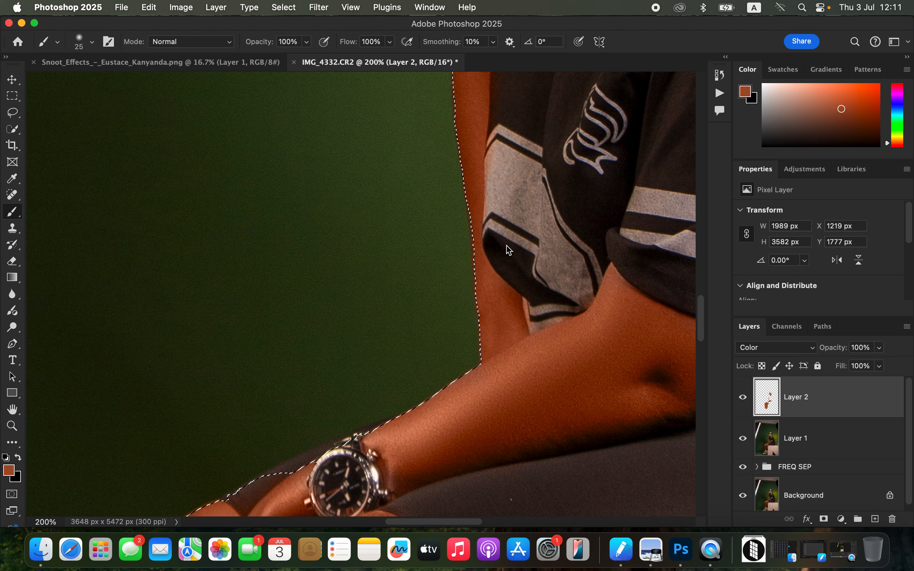
scroll(536, 200, up, 5)
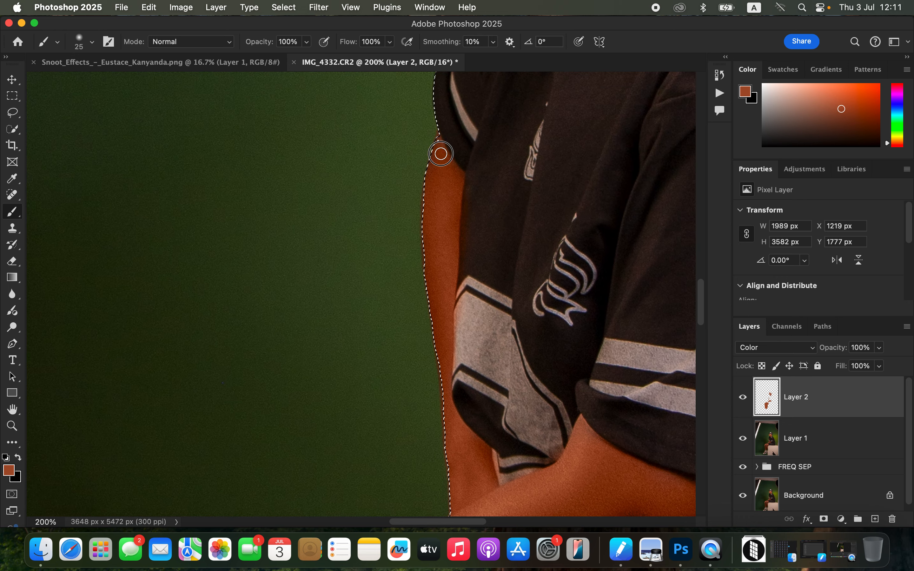
Step: Clear the subject selection and paint the skin tone along the face outline and the neck around the earring with a 10 px brush
scroll(531, 173, up, 12)
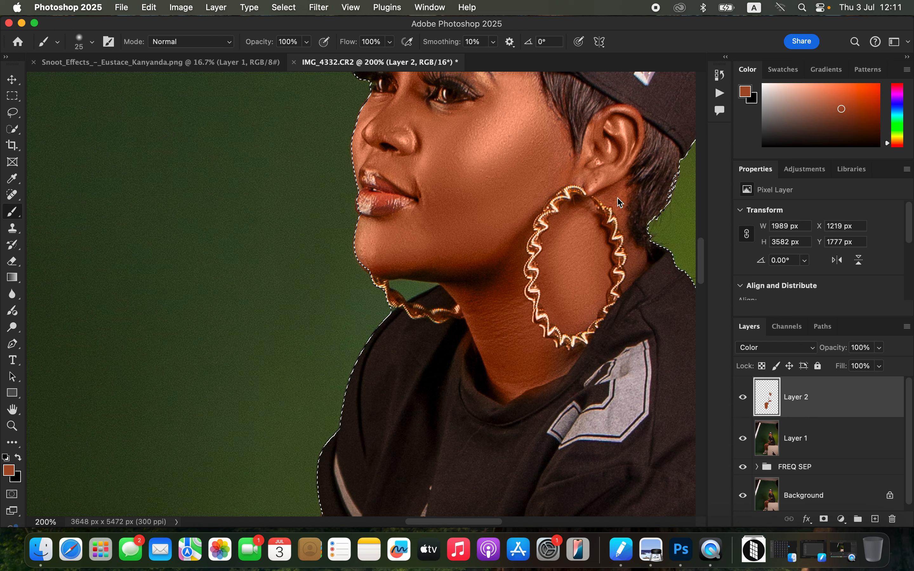
key(super+d)
key(bracketleft)
mouse_move(361, 223)
mouse_down()
mouse_move(361, 252)
mouse_move(375, 264)
mouse_up()
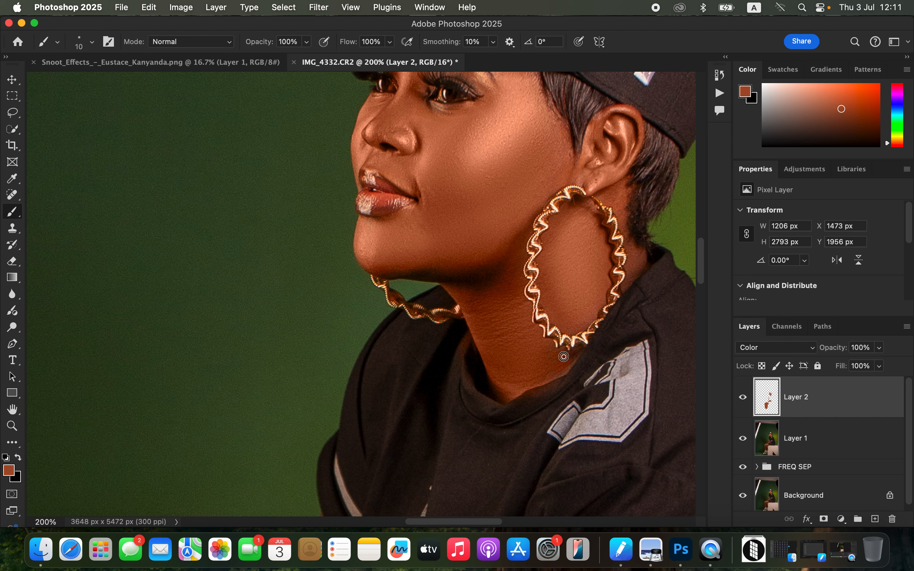
mouse_move(631, 263)
mouse_down()
mouse_move(633, 272)
mouse_move(645, 260)
mouse_up()
Step: Touch up the skin color along the far upper arm, the forearm and the knee beside the shorts hem with the 10 px brush
scroll(515, 221, down, 15)
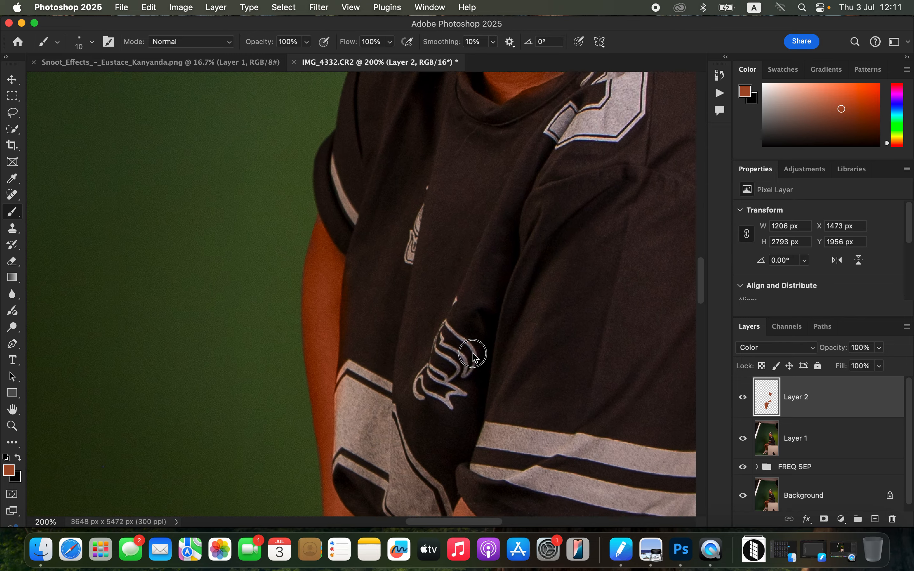
scroll(481, 273, up, 5)
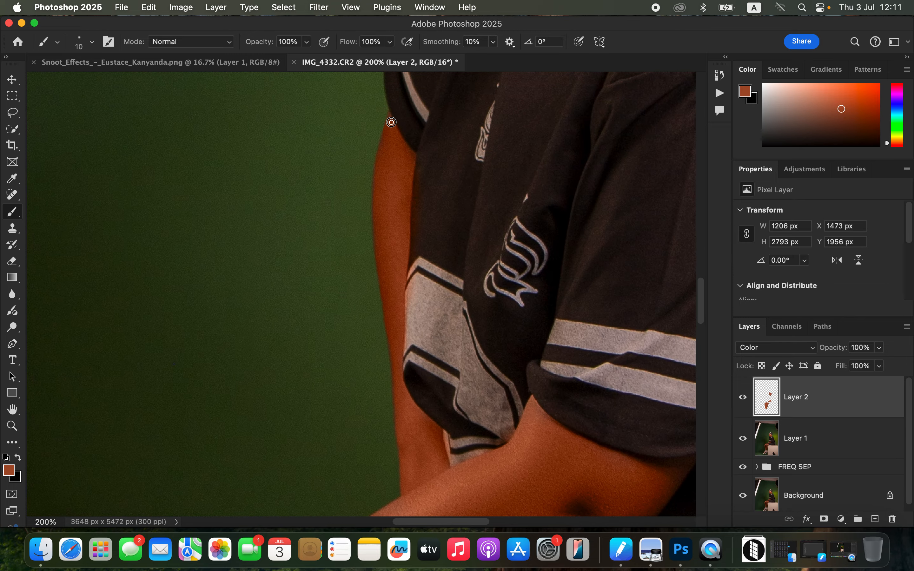
scroll(446, 274, down, 10)
scroll(484, 286, up, 3)
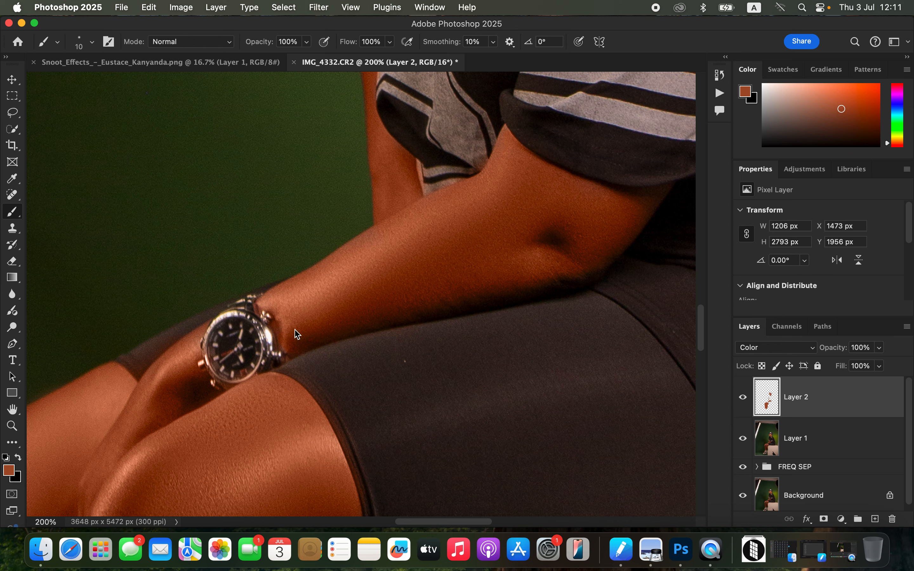
drag(325, 358, 390, 202)
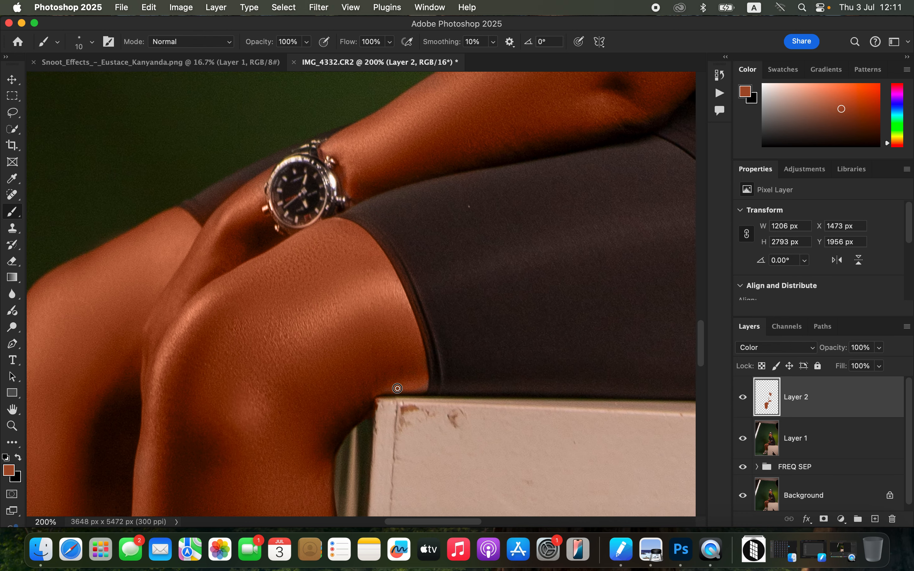
drag(314, 364, 382, 340)
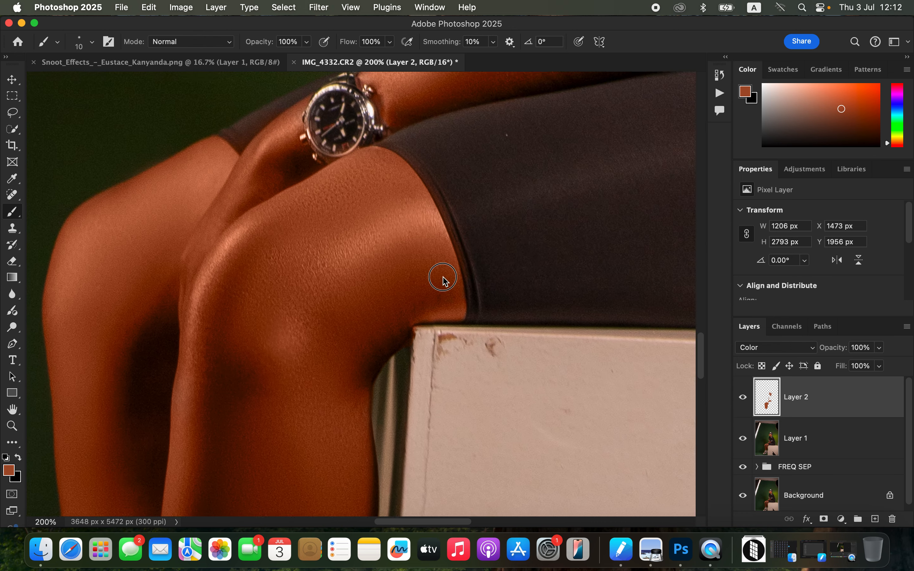
Step: Erase the skin-color spill from the edge of the shorts beside the watch with a 45 px soft Eraser
drag(444, 276, 421, 330)
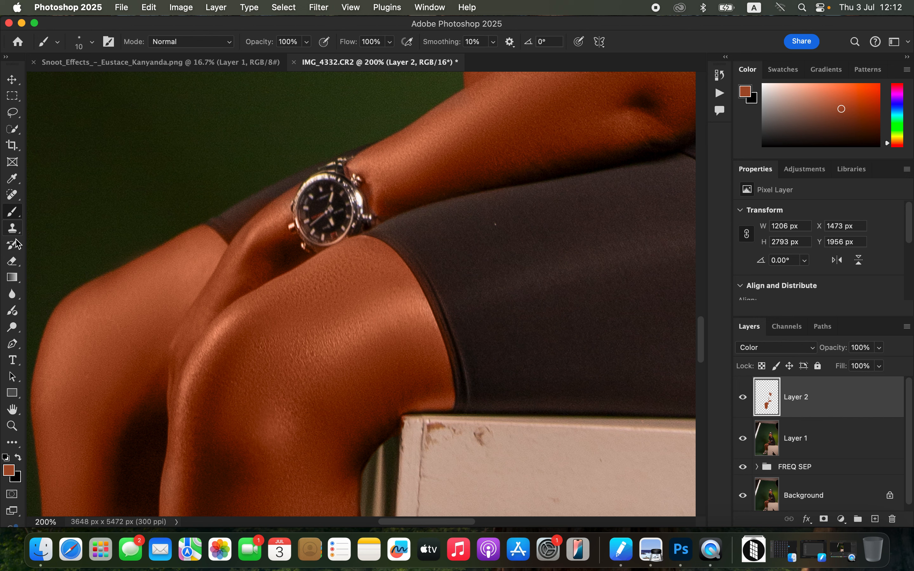
click(12, 261)
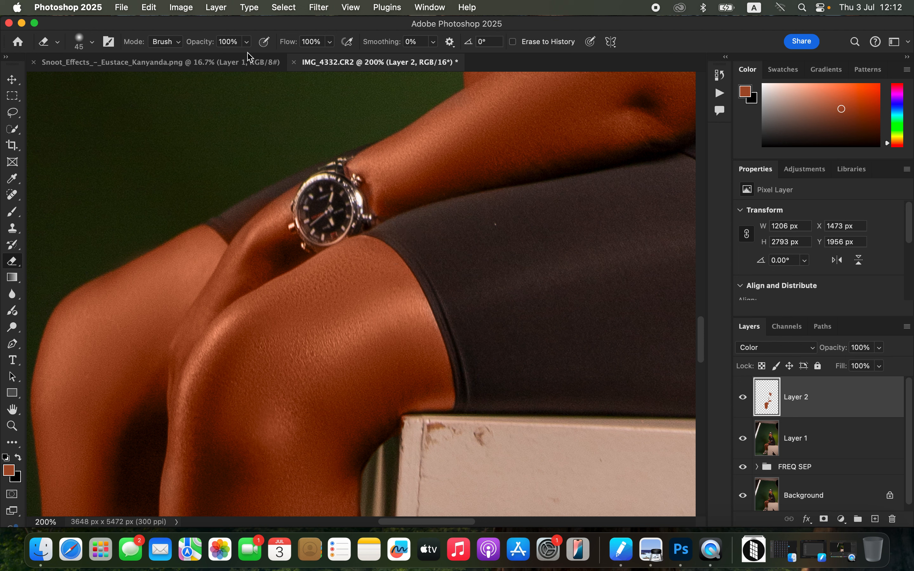
click(345, 44)
drag(221, 221, 289, 172)
scroll(556, 220, up, 10)
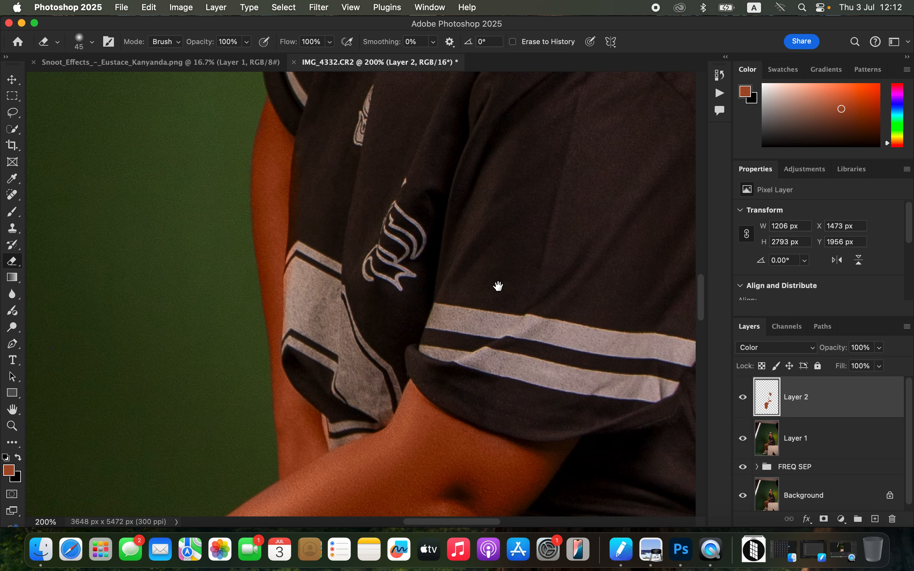
scroll(501, 288, up, 5)
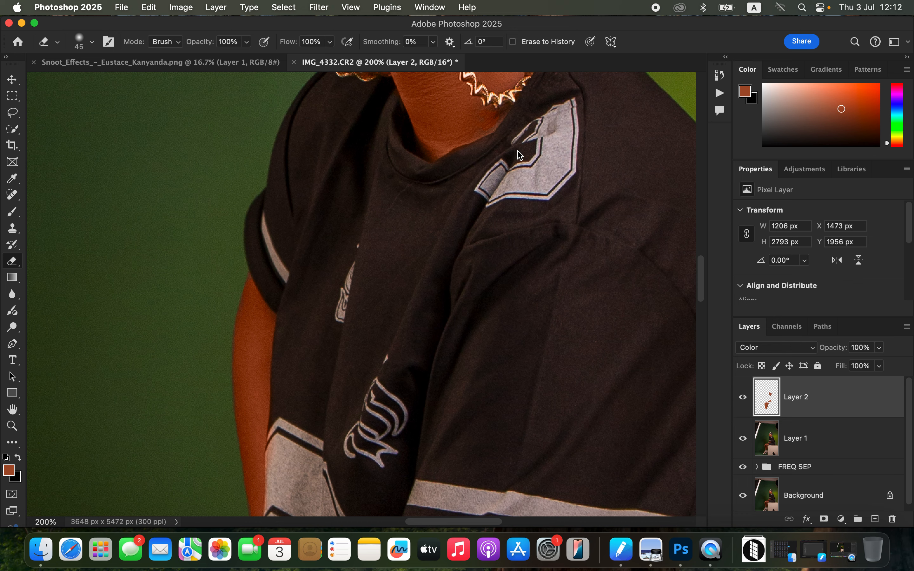
scroll(520, 155, up, 10)
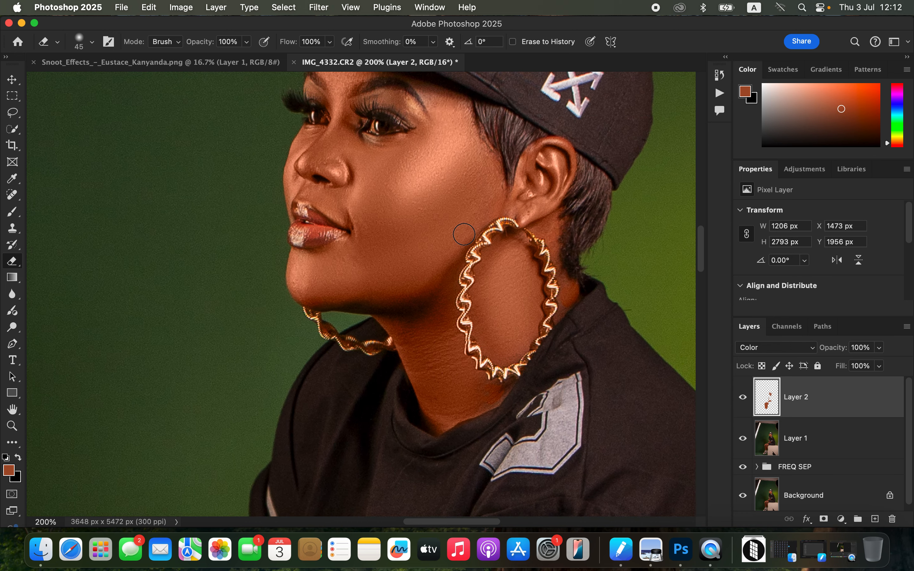
Step: Return to the Brush tool, view the whole portrait, and lower the Color-mode layer's opacity to 73%
key(b)
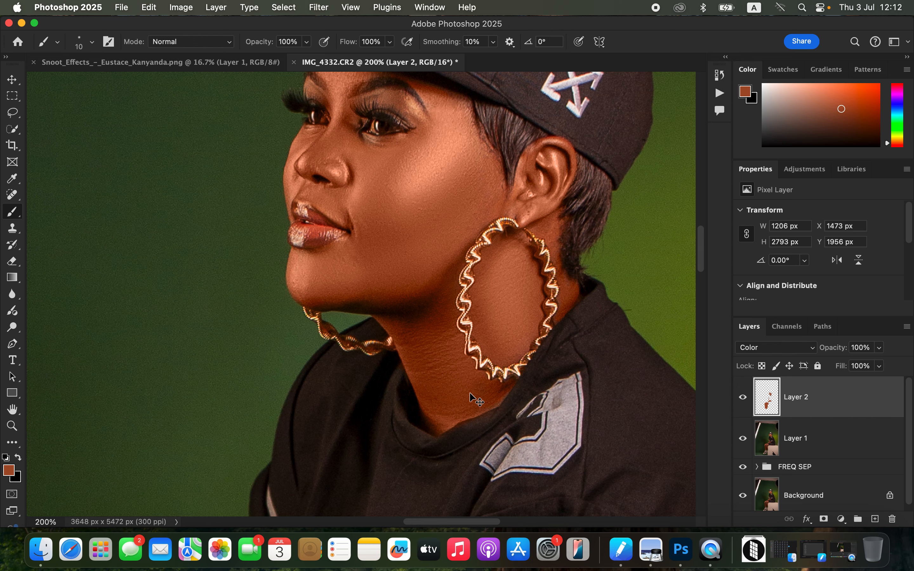
key(super+0)
key(super+equal)
scroll(470, 393, down, 3)
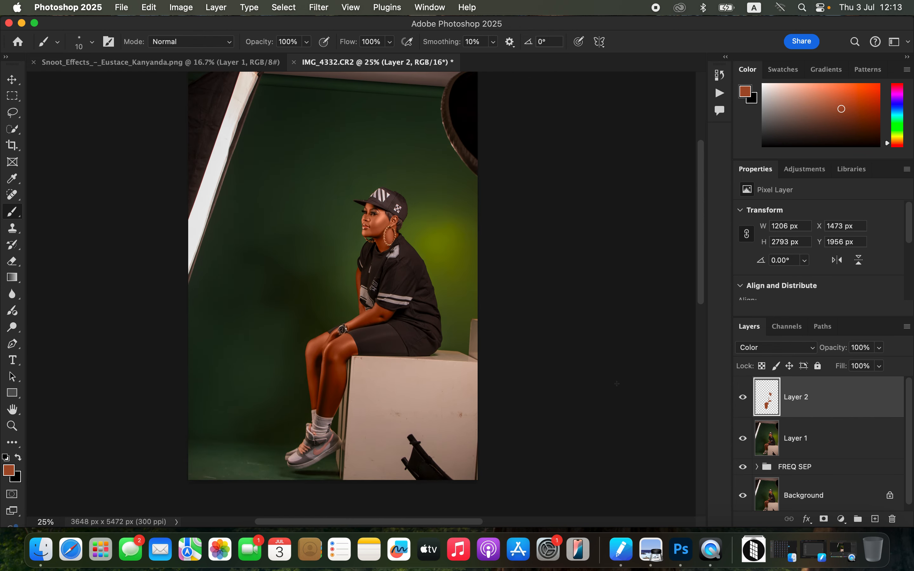
click(882, 349)
click(868, 365)
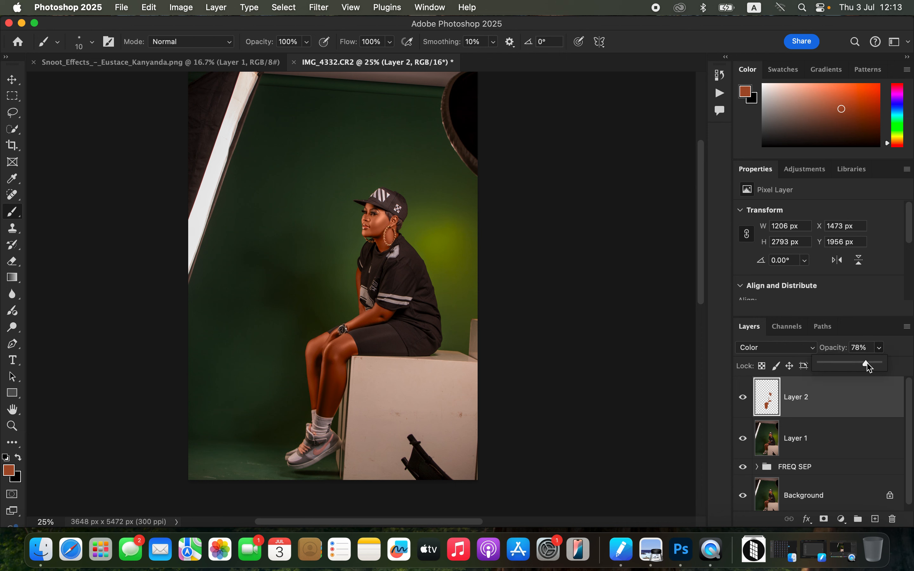
drag(865, 363, 864, 362)
Step: Add a Hue/Saturation adjustment layer, shift the Reds hue to +1, and compare the portrait with and without it
click(842, 520)
click(863, 416)
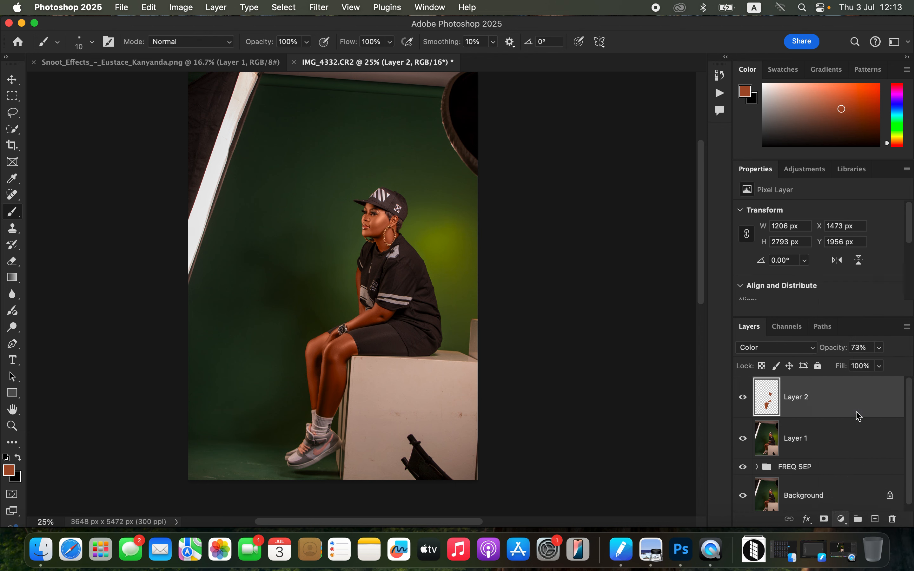
click(818, 234)
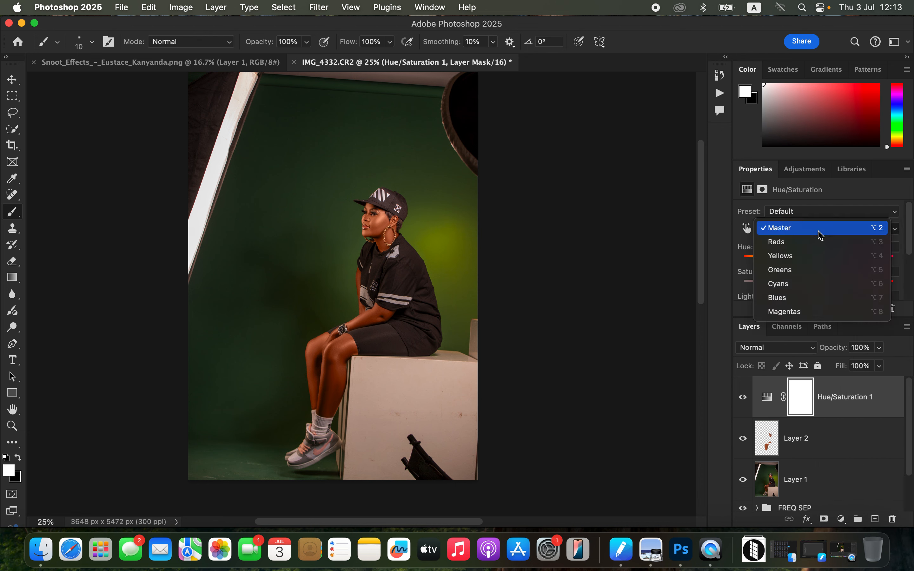
click(817, 242)
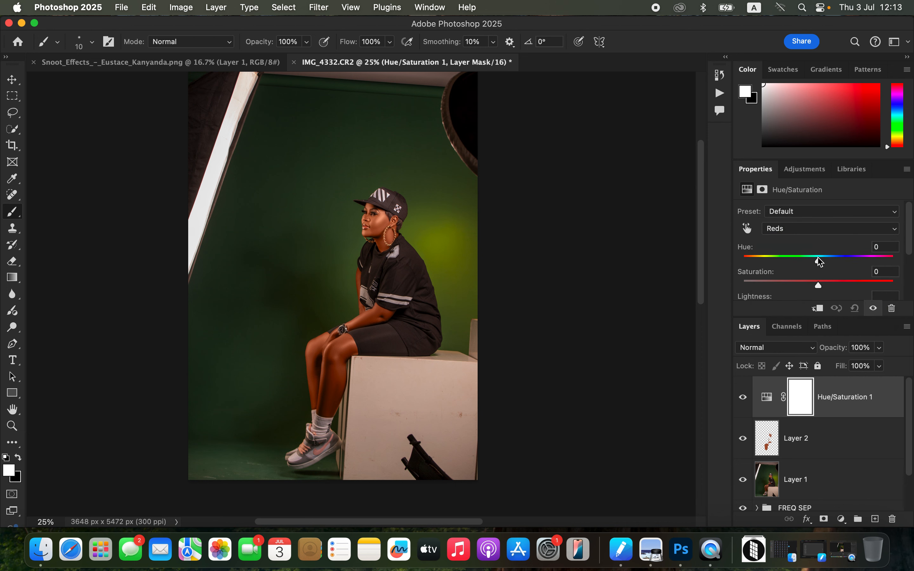
drag(820, 264, 822, 263)
drag(822, 263, 823, 262)
click(741, 400)
click(741, 400)
scroll(911, 249, down, 3)
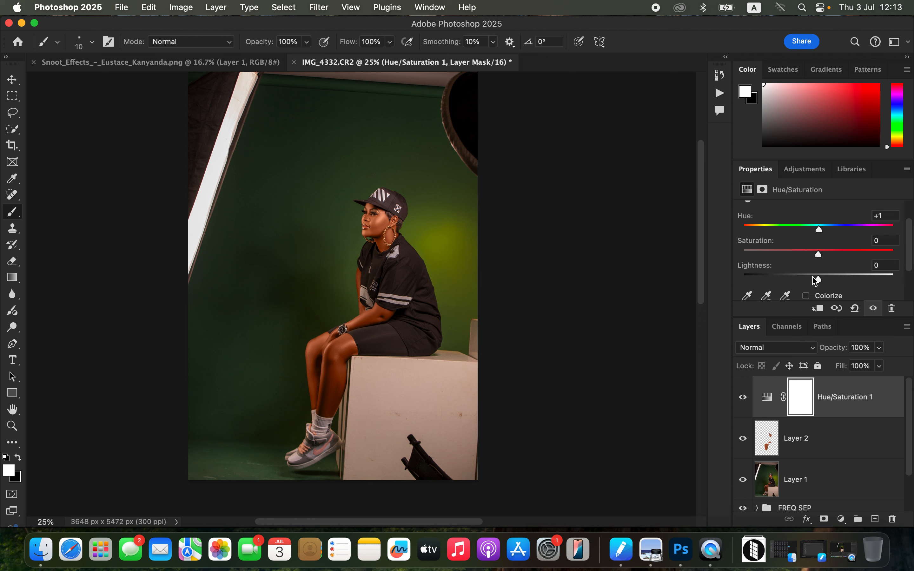
drag(813, 278, 818, 283)
click(744, 399)
Step: Stamp the visible layers into a new top layer and remove the round light modifier with a 1000 px Spot Healing Brush
key(super+alt+shift+e)
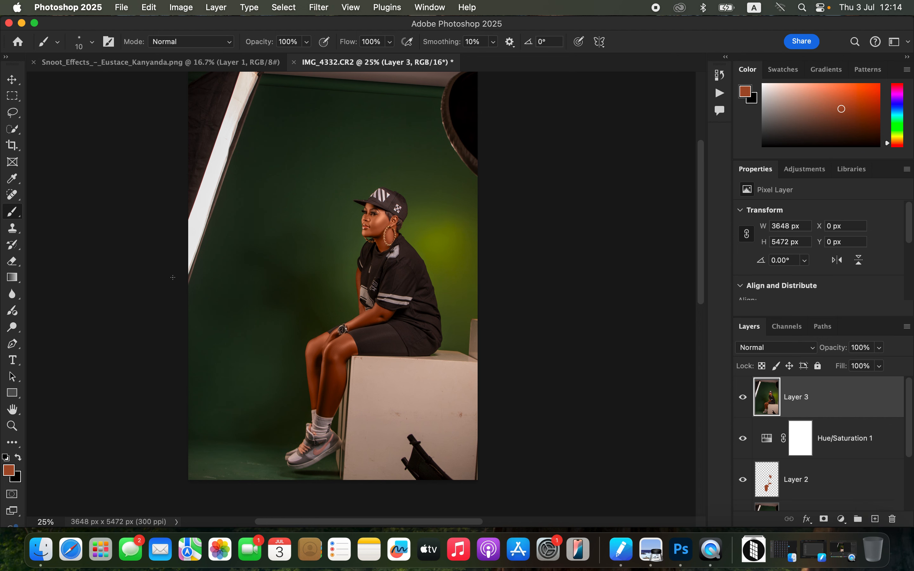
key(super+minus)
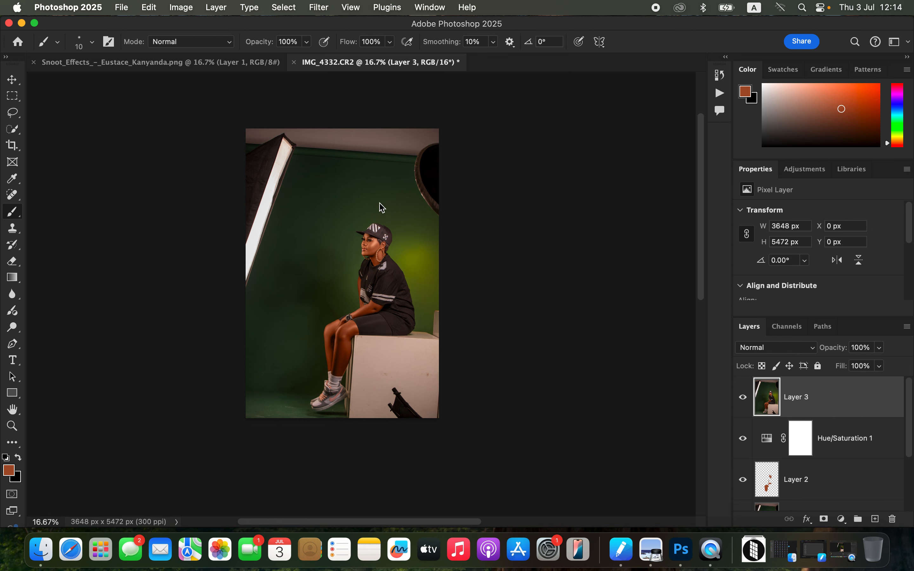
click(12, 195)
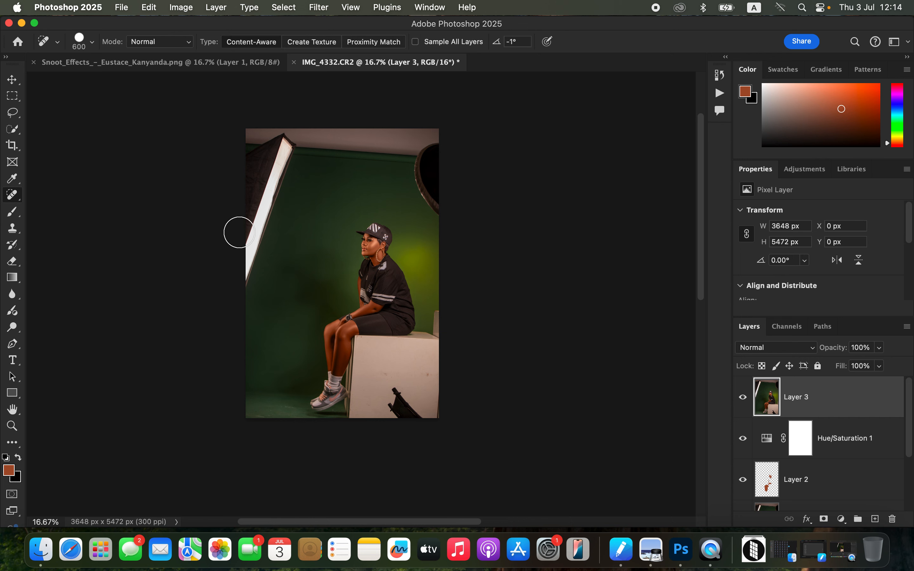
key(bracketright)
key(bracketright)
mouse_move(426, 160)
mouse_down()
mouse_move(426, 187)
mouse_move(441, 209)
mouse_move(445, 137)
mouse_up()
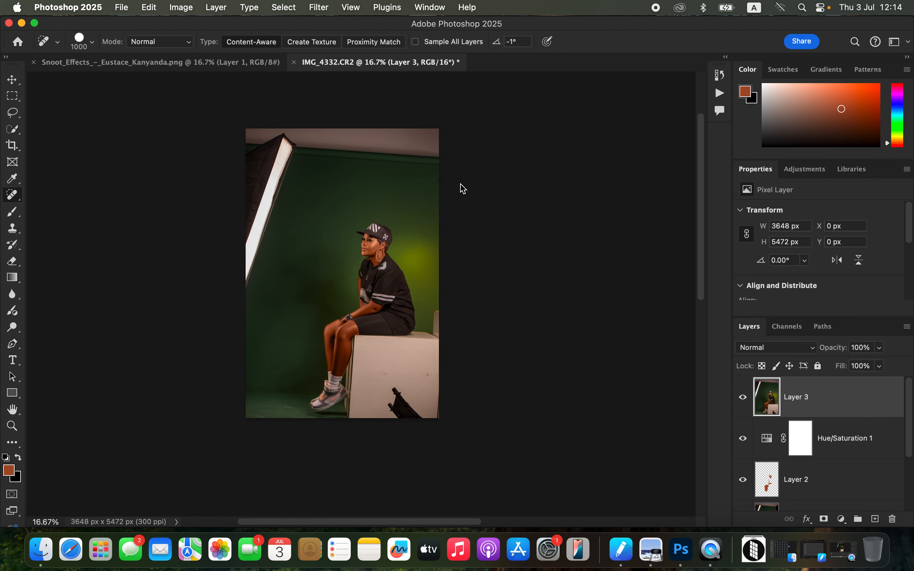
Step: Remove the softbox from the left side of the backdrop with the 1000 px Spot Healing Brush
mouse_move(249, 155)
mouse_down()
mouse_move(276, 163)
mouse_move(266, 165)
mouse_move(260, 198)
mouse_move(275, 140)
mouse_up()
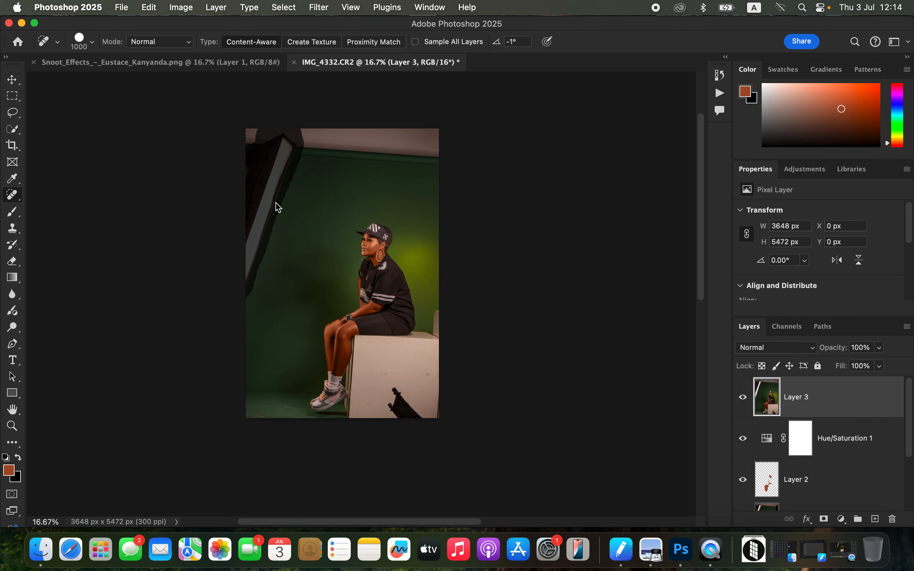
click(247, 165)
drag(257, 208, 274, 181)
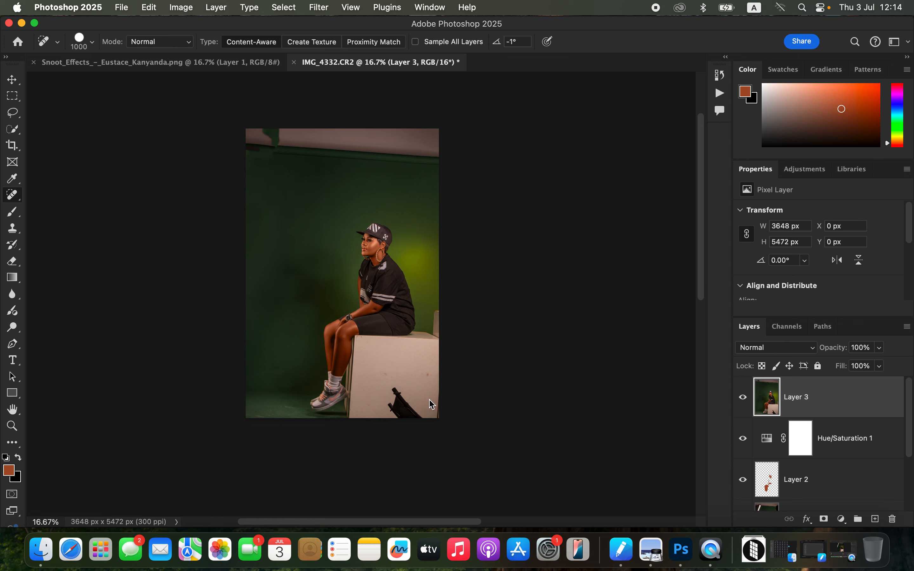
Step: Heal away the black stand in front of the white box and clean up the marks on the box face
mouse_move(398, 391)
mouse_down()
mouse_move(402, 419)
mouse_move(396, 412)
mouse_move(417, 420)
mouse_up()
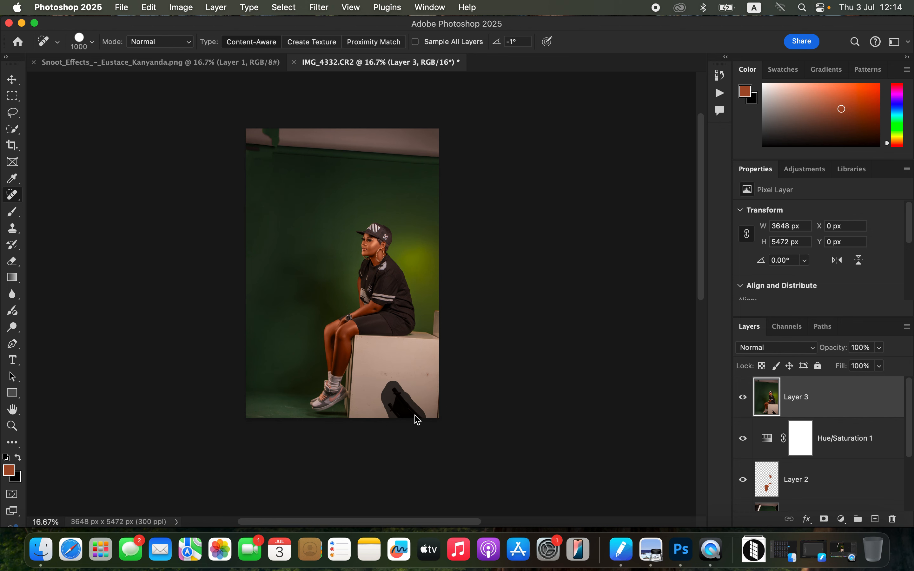
click(445, 415)
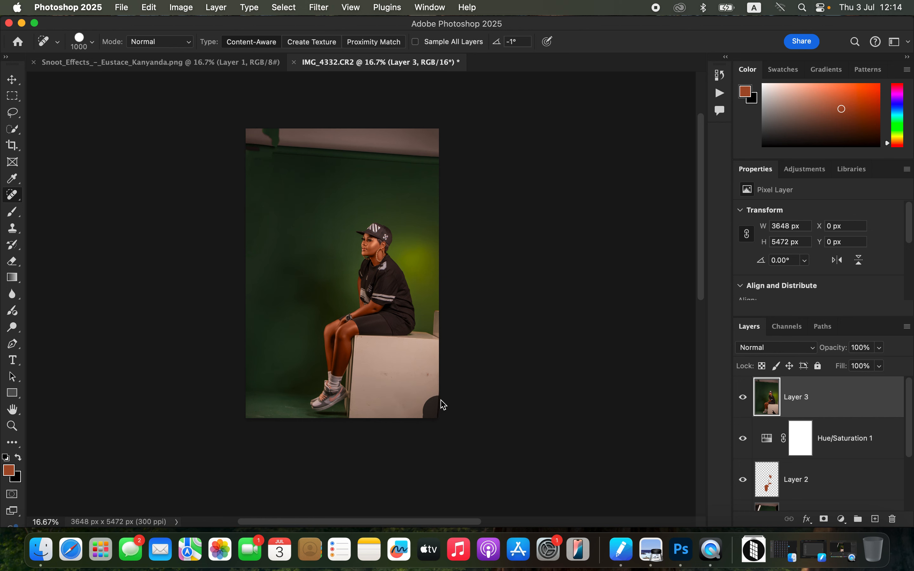
click(426, 373)
click(384, 374)
Step: Remove the ceiling strip above the backdrop and heal the uneven patches in the upper-left green area
mouse_move(247, 140)
mouse_down()
mouse_move(434, 139)
mouse_move(300, 138)
mouse_move(270, 153)
mouse_up()
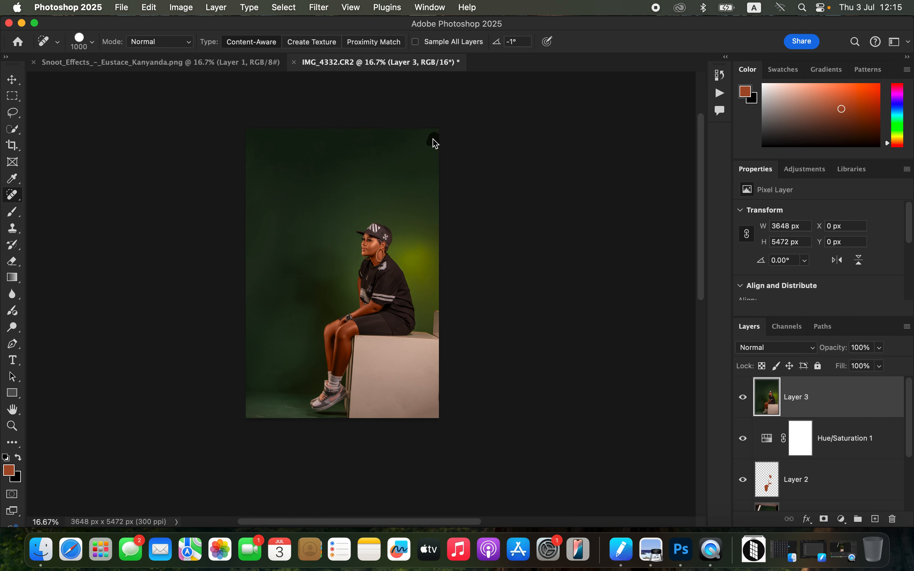
drag(259, 157, 264, 185)
click(253, 195)
click(248, 158)
Step: Set the Brush to 56% flow and 500 px, and paint sampled backdrop greens over the upper corners of the background
click(13, 213)
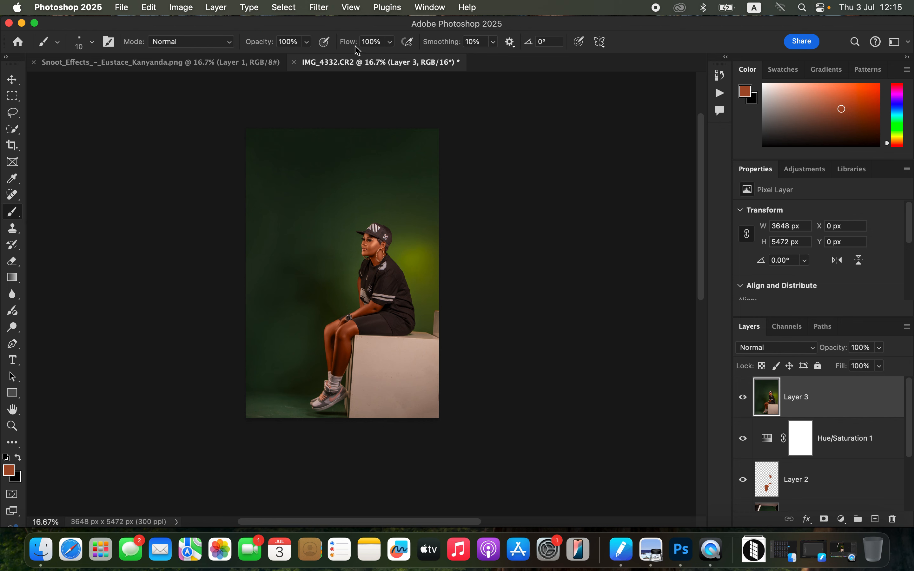
drag(395, 44, 364, 63)
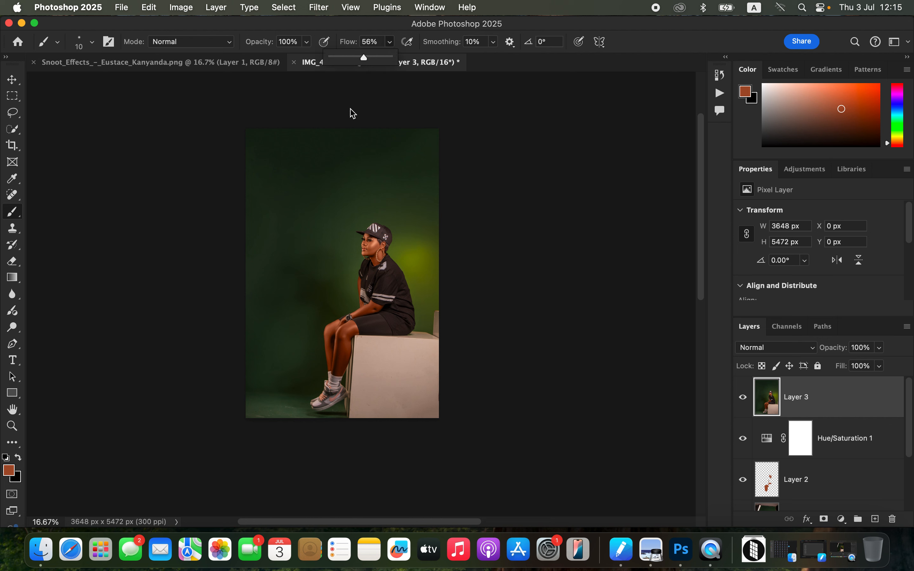
key(super+equal)
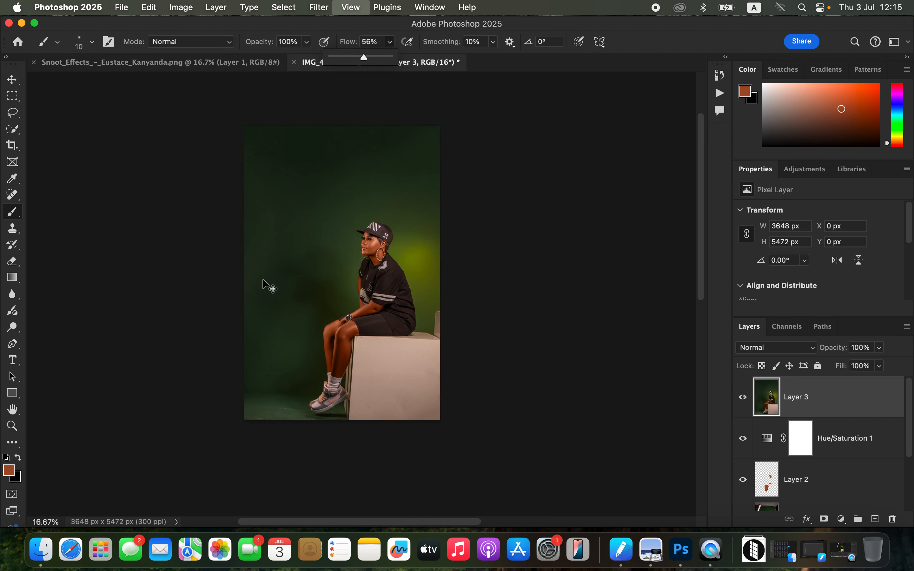
scroll(350, 271, up, 3)
scroll(349, 271, left, 3)
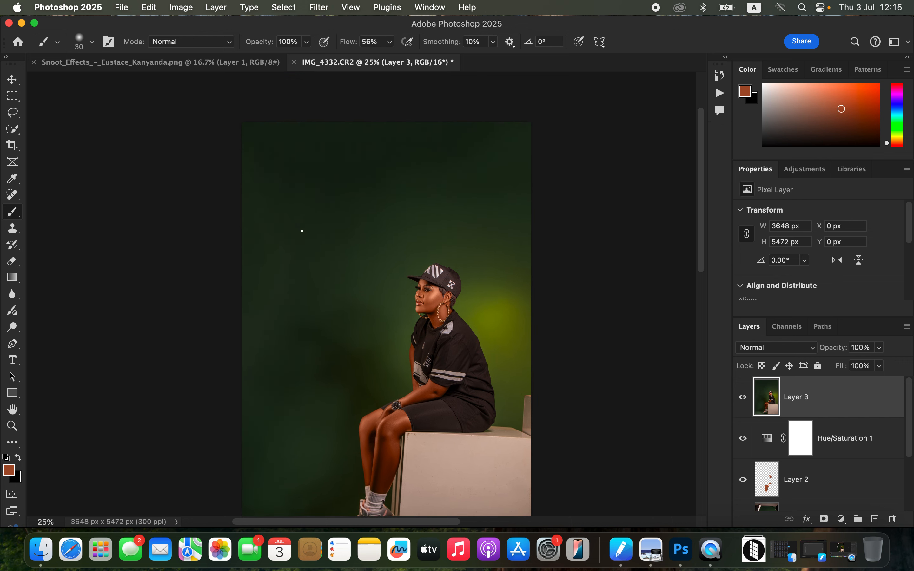
key(bracketright)
key(bracketright)
key(bracketright)
key(bracketright)
key(bracketright)
alt+click(275, 181)
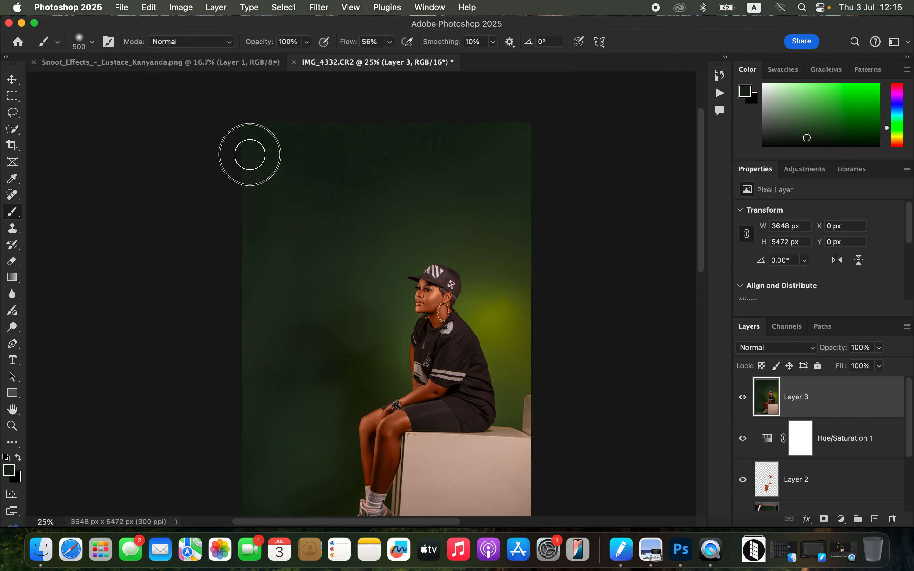
alt+click(293, 162)
alt+click(282, 153)
alt+click(266, 249)
alt+click(489, 150)
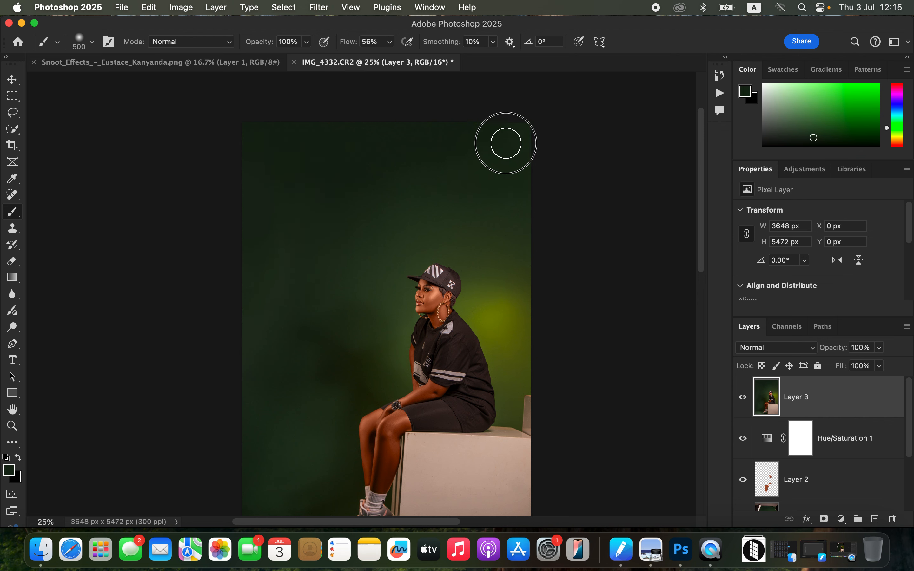
alt+click(489, 162)
Step: Even out the left side of the backdrop beside the subject by painting with greens sampled from nearby areas
alt+click(298, 219)
alt+click(300, 244)
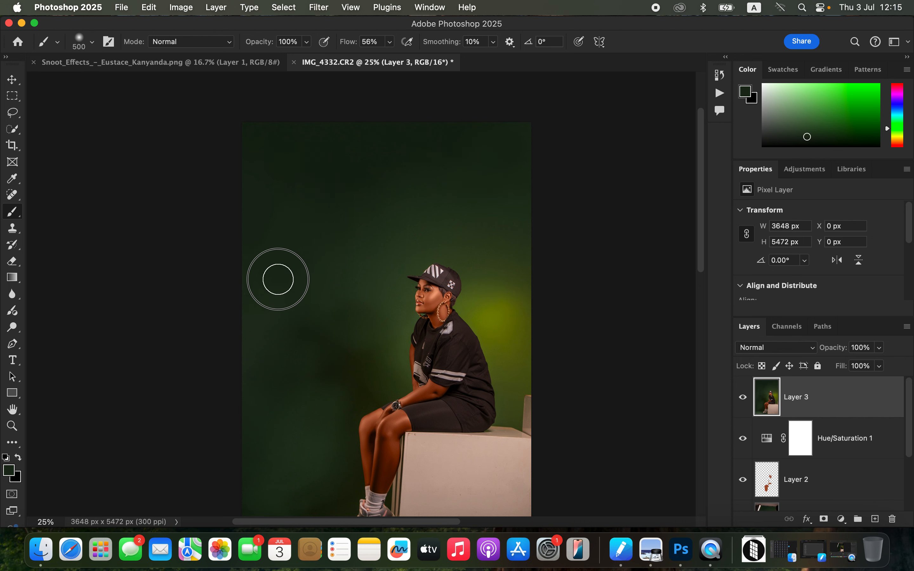
alt+click(257, 310)
alt+click(277, 304)
drag(286, 303, 247, 361)
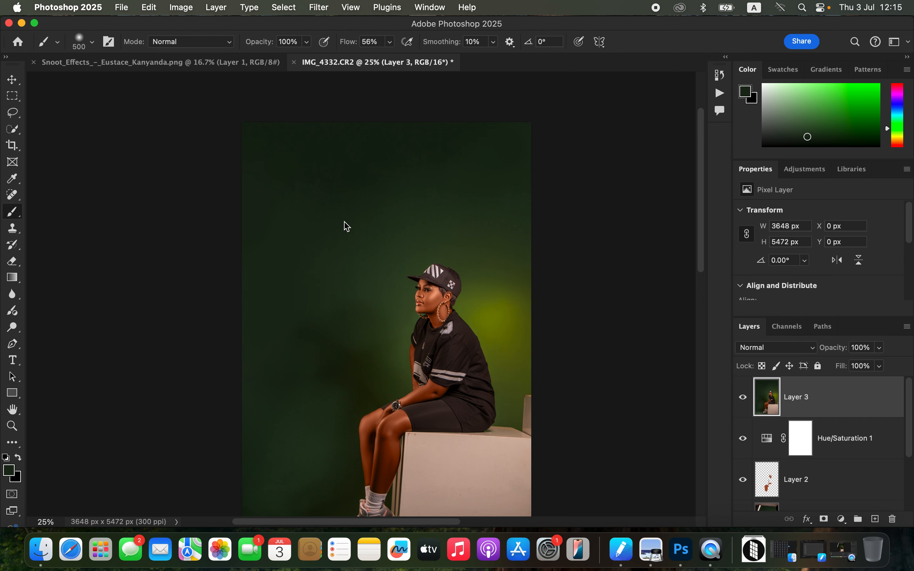
Step: Paint sampled greens over the remaining patches in the upper backdrop and over the floor beside the shoes
alt+click(318, 164)
alt+click(342, 172)
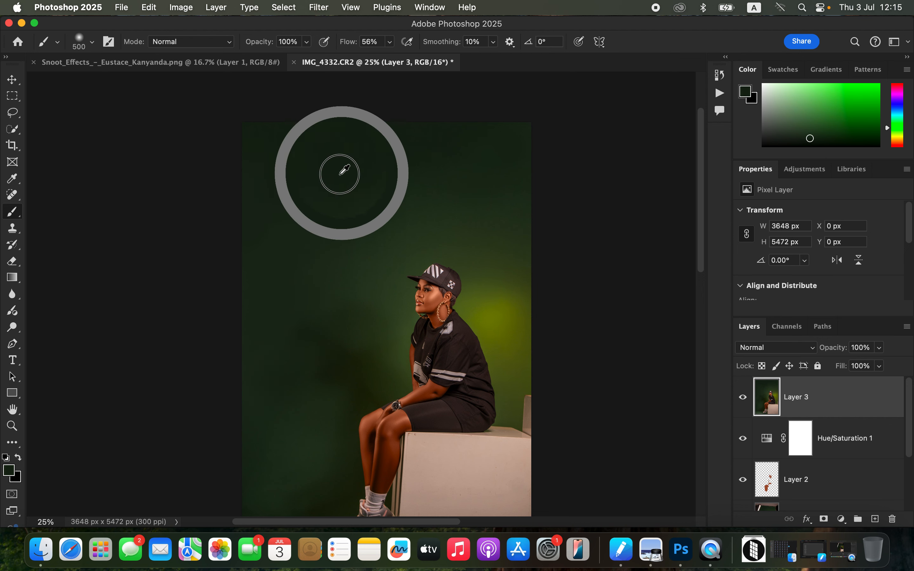
alt+click(277, 190)
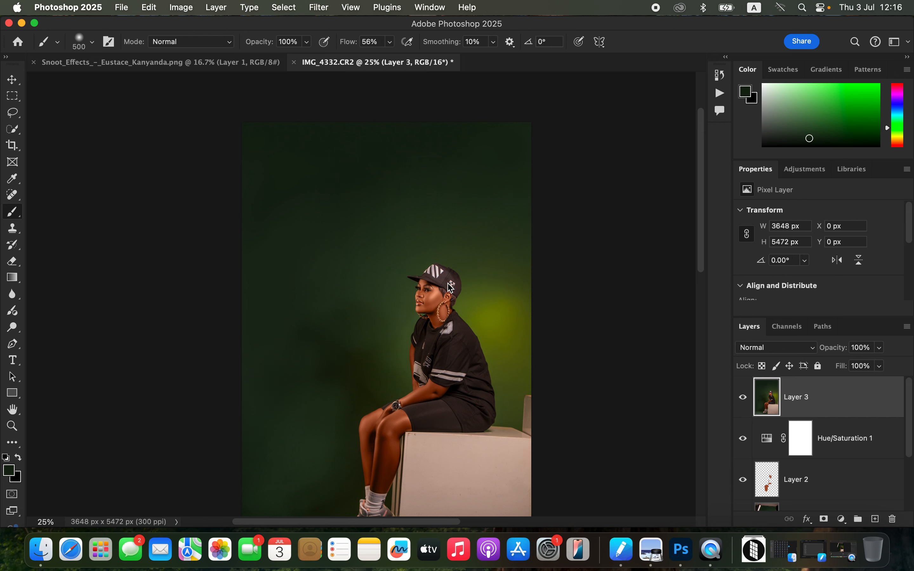
scroll(481, 396, down, 5)
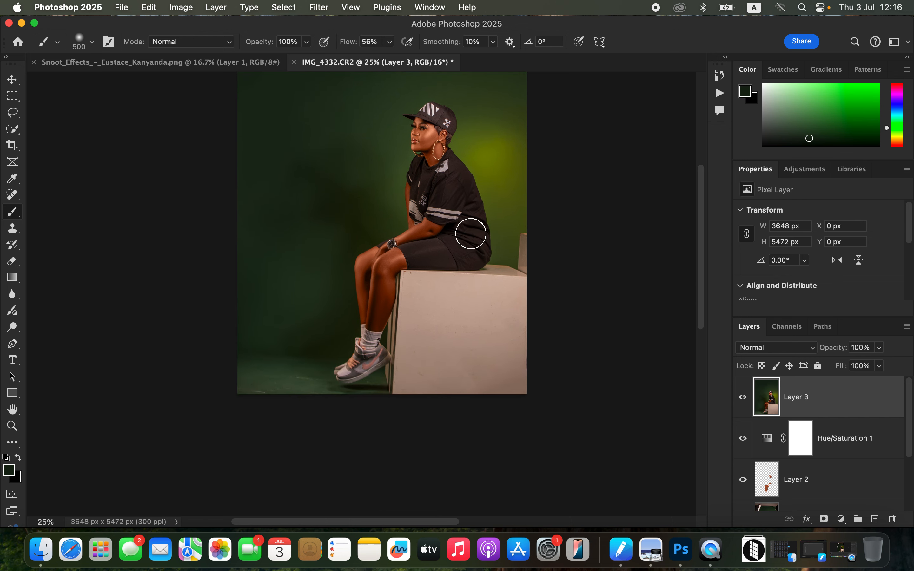
alt+click(305, 388)
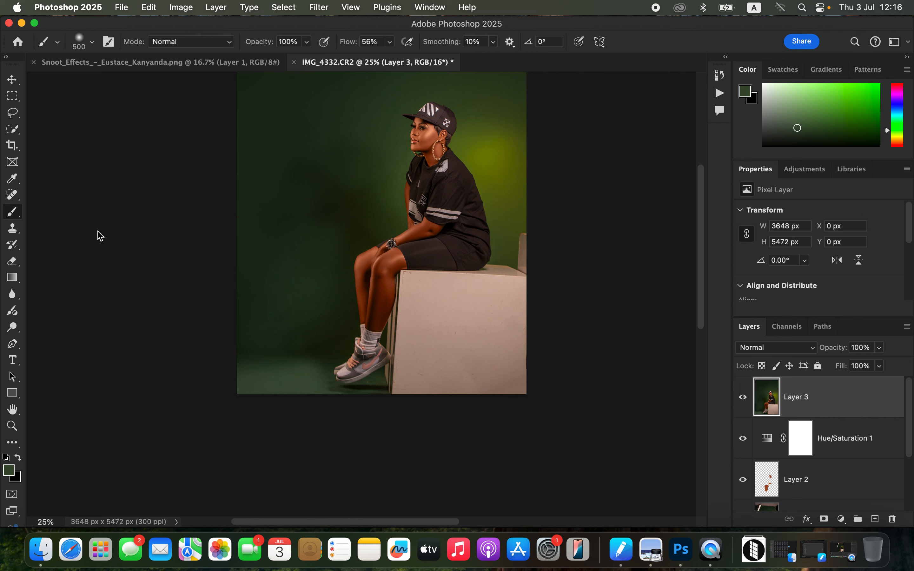
Step: Blend the painted green patches across the backdrop with a cleaned Mixer Brush at 600 px
click(14, 214)
click(71, 245)
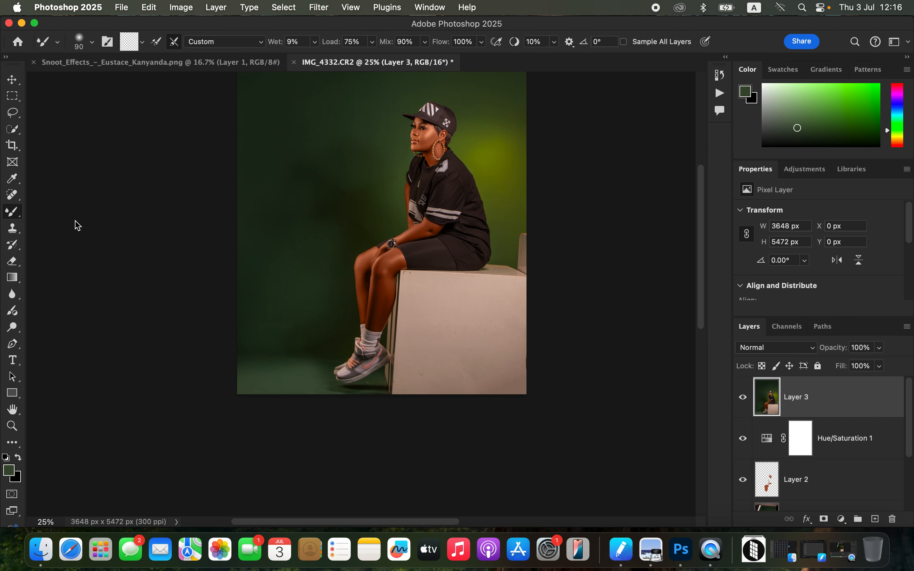
click(142, 42)
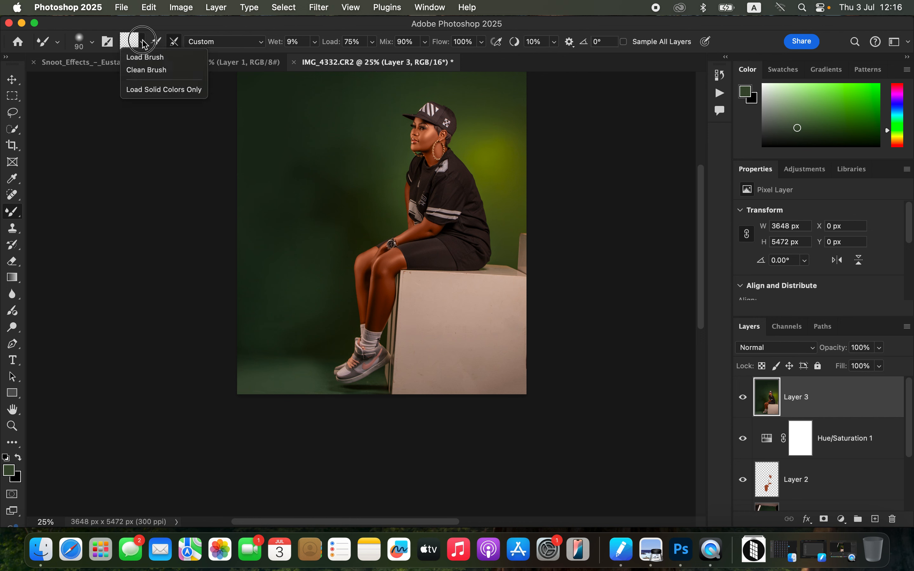
click(150, 71)
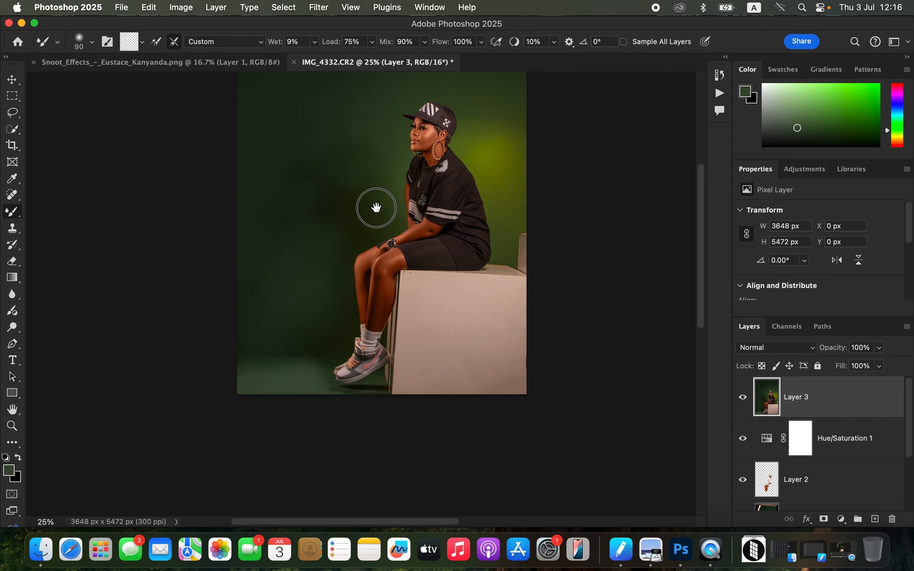
scroll(374, 204, up, 5)
key(bracketright)
key(bracketright)
key(bracketright)
key(bracketright)
key(bracketright)
key(bracketright)
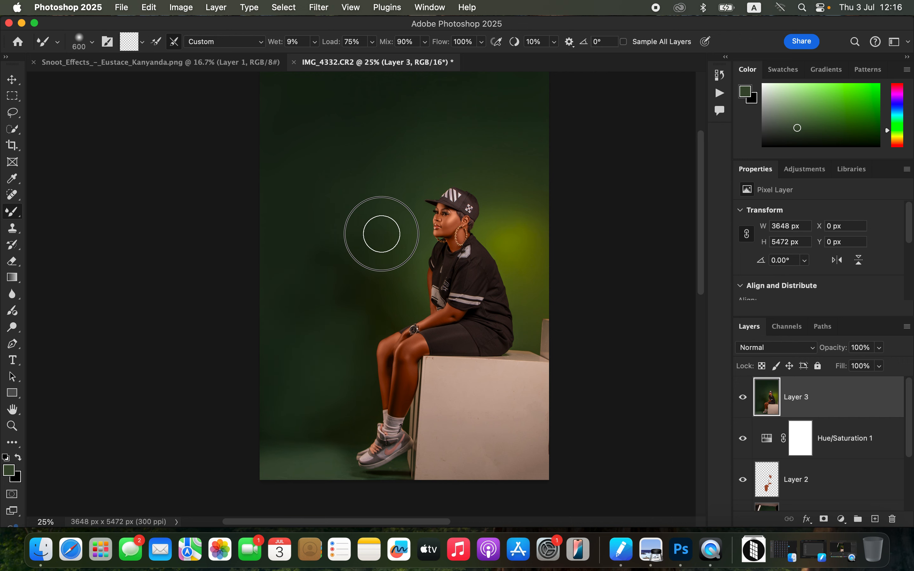
key(super+minus)
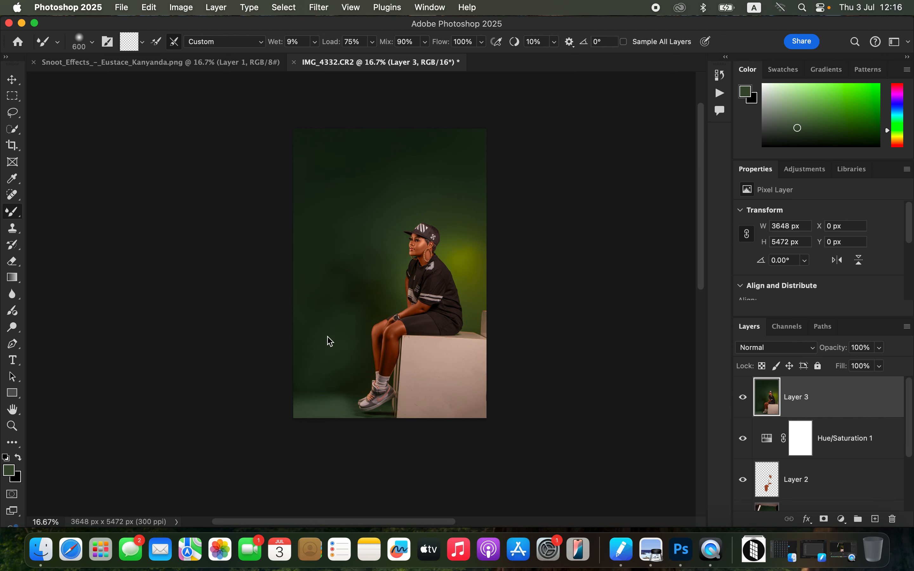
key(super+equal)
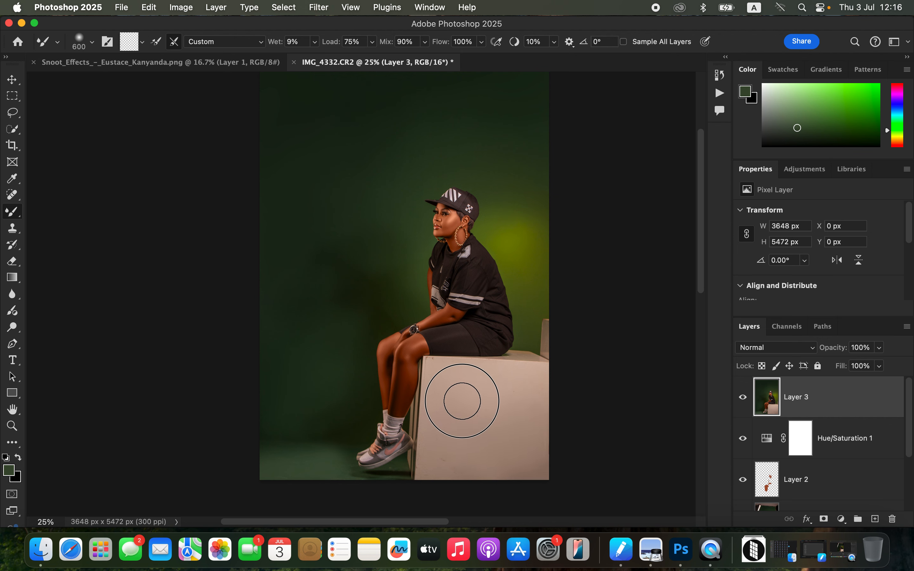
Step: Reduce the Mixer Brush to 200 px and blend the backdrop and floor around the legs and shoes
key(super+equal)
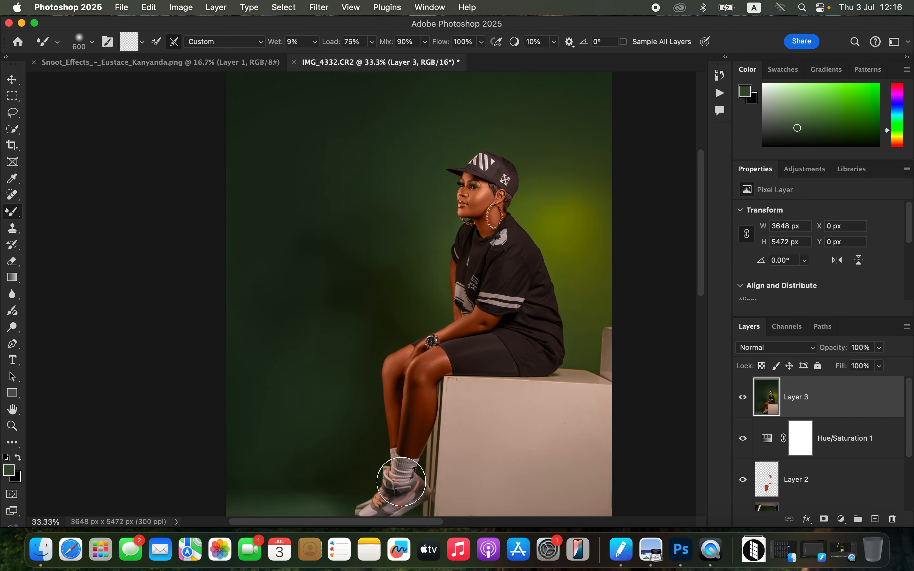
scroll(401, 482, down, 5)
key(bracketleft)
key(bracketleft)
key(bracketleft)
key(bracketleft)
key(bracketleft)
key(bracketleft)
key(bracketleft)
key(bracketleft)
key(bracketleft)
key(bracketleft)
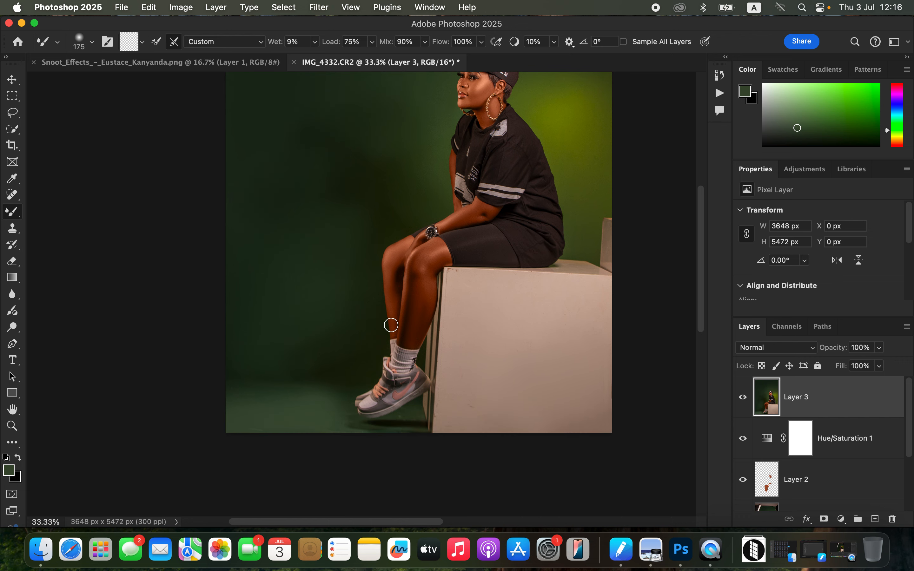
key(bracketleft)
key(bracketleft)
key(bracketleft)
key(bracketright)
Step: Toggle the cleaned-up top layer off and on to compare the background before and after, and examine the whole portrait
click(744, 398)
click(745, 399)
click(744, 399)
click(744, 399)
key(super+minus)
key(super+minus)
key(super+minus)
key(super+equal)
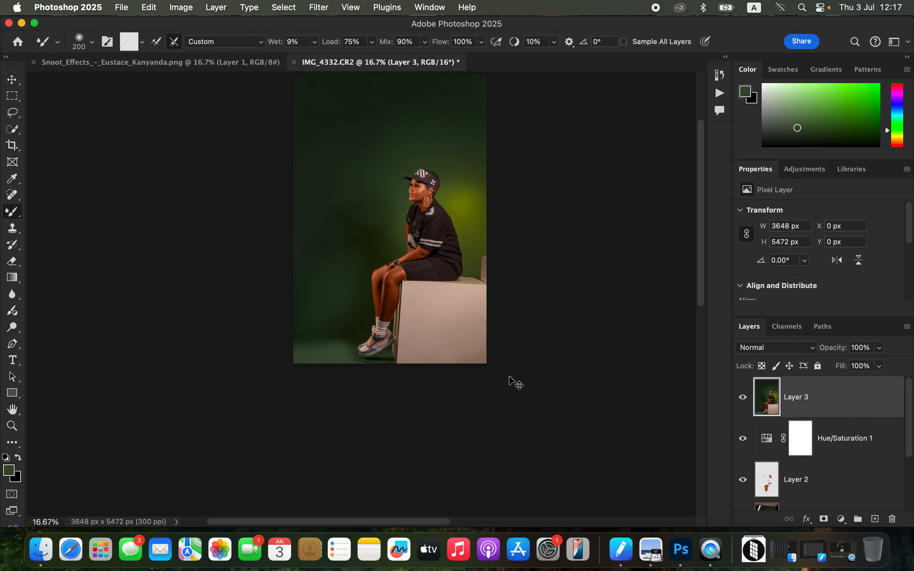
key(super+equal)
scroll(509, 376, up, 3)
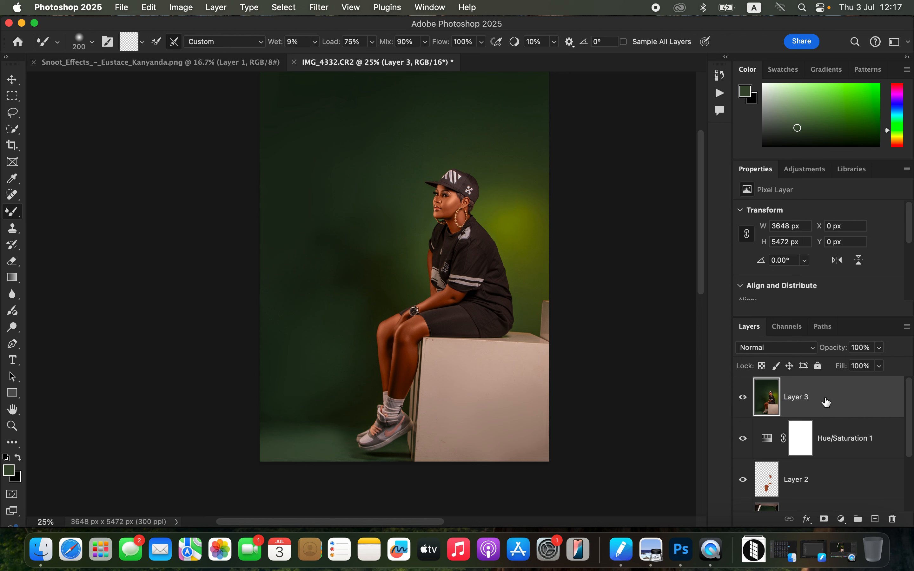
Step: Duplicate the cleaned-up top layer and create an automatic subject selection of the seated woman
key(super+j)
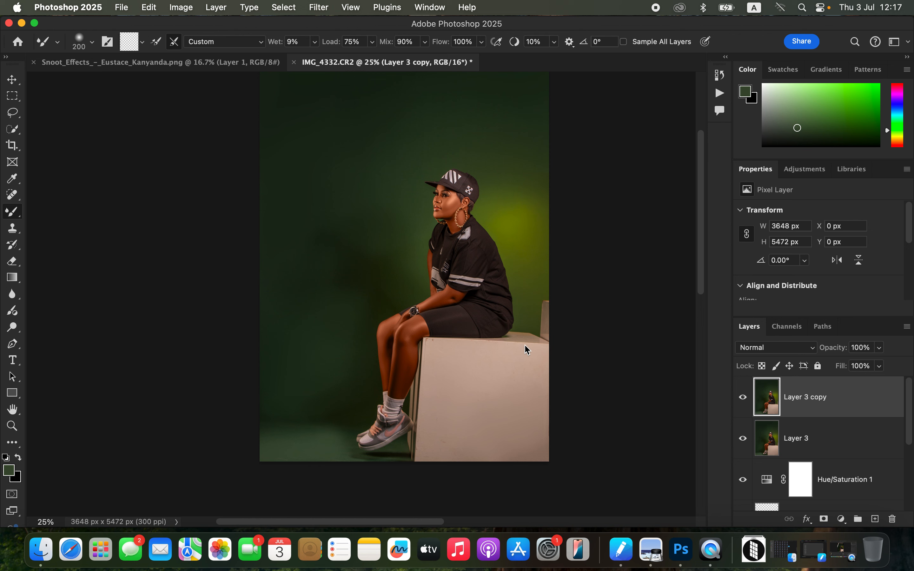
click(301, 8)
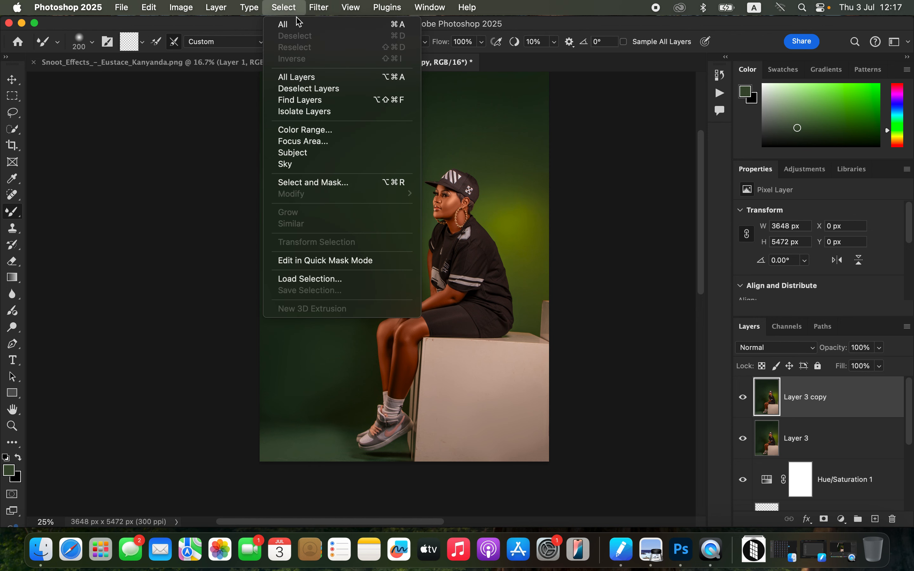
click(320, 154)
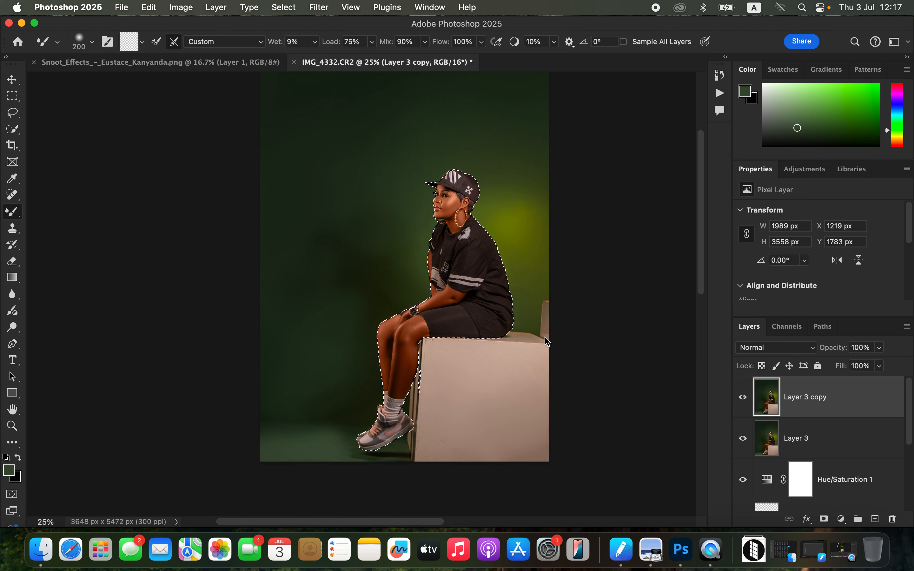
Step: Extend the selection over the beige box and the small block behind it with the Quick Selection tool
click(13, 129)
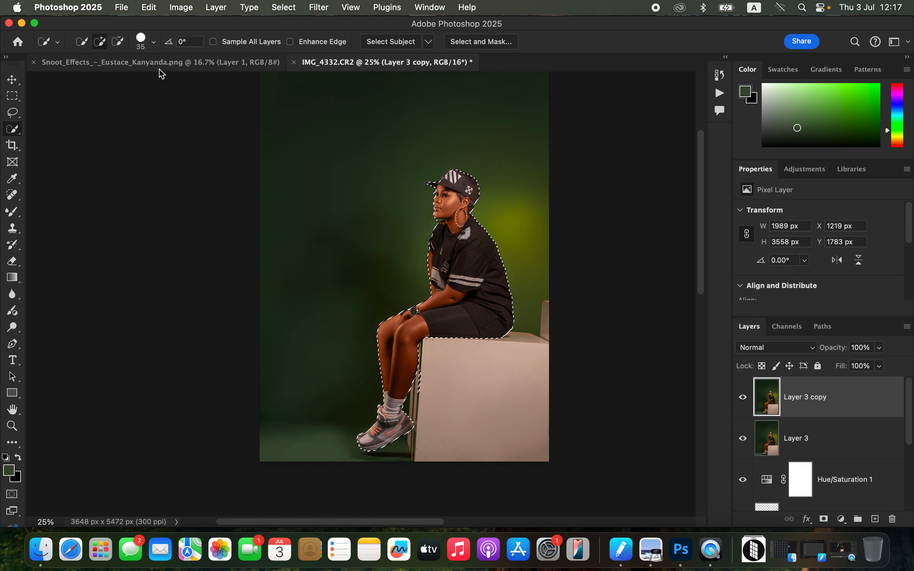
mouse_move(432, 352)
mouse_down()
mouse_move(438, 380)
mouse_move(415, 398)
mouse_move(414, 418)
mouse_up()
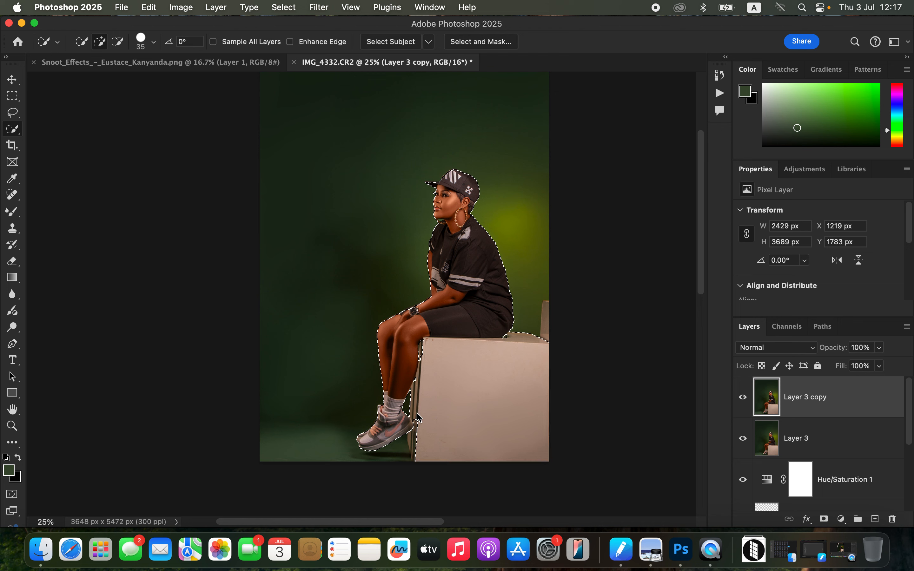
drag(414, 446, 414, 449)
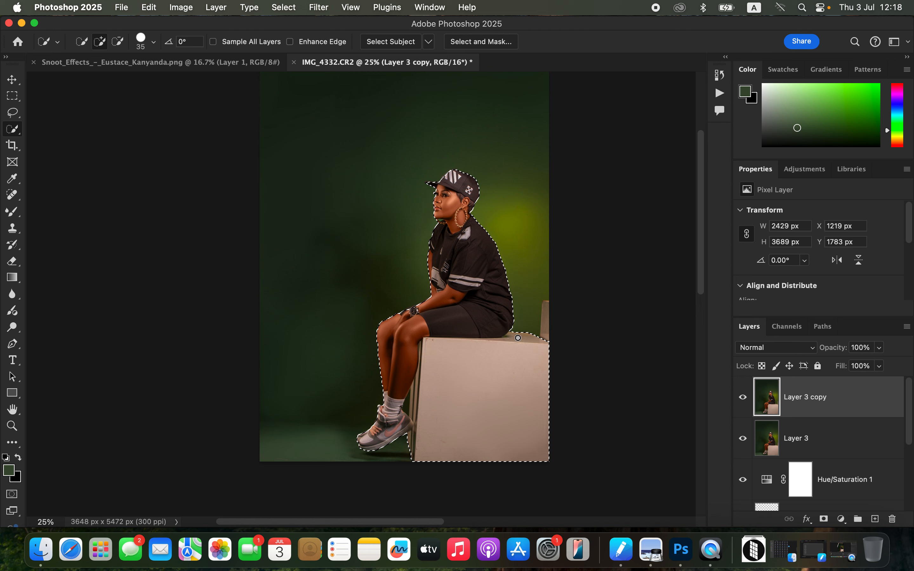
click(545, 329)
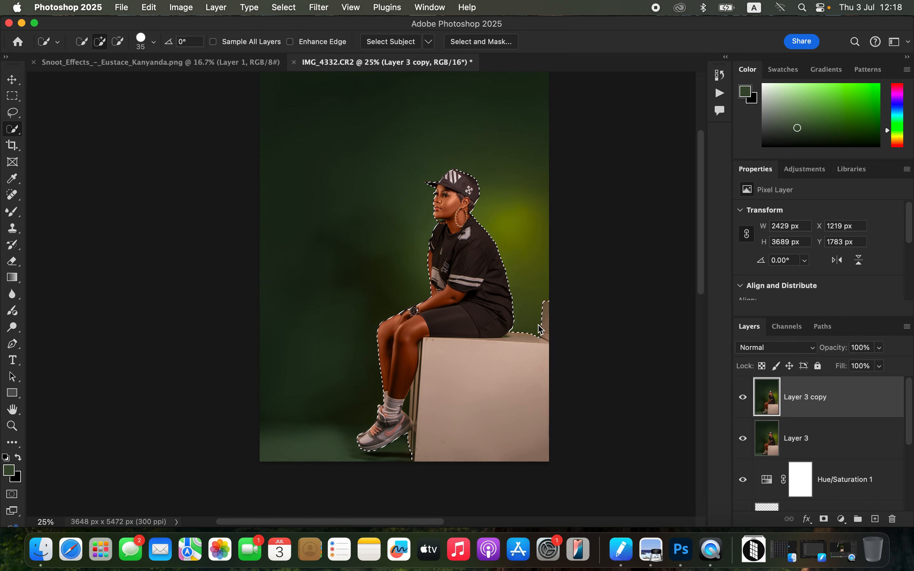
Step: Subtract the green gap between the ankle and the box from the selection, undoing the extra stroke over the sock
key(super+equal)
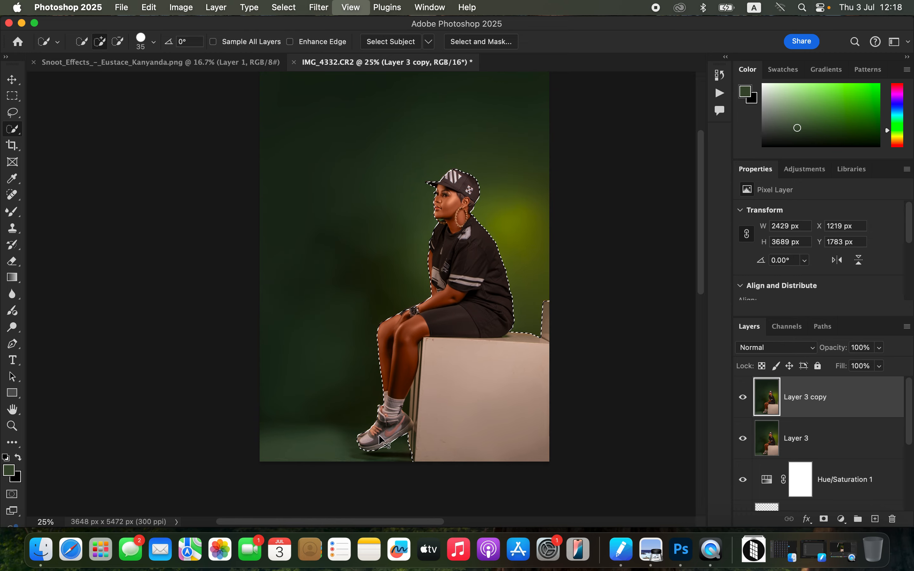
drag(516, 324, 491, 187)
scroll(491, 186, down, 5)
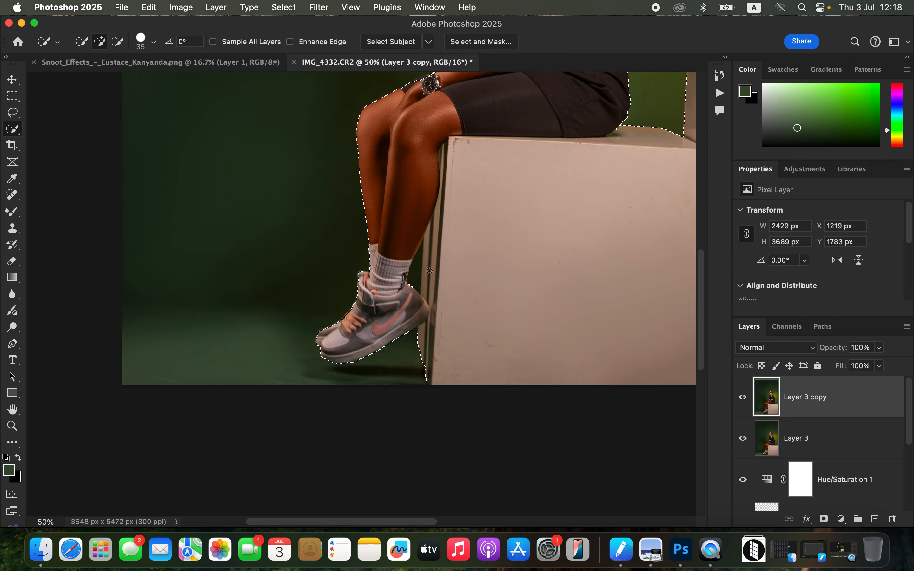
click(118, 41)
drag(415, 280, 420, 276)
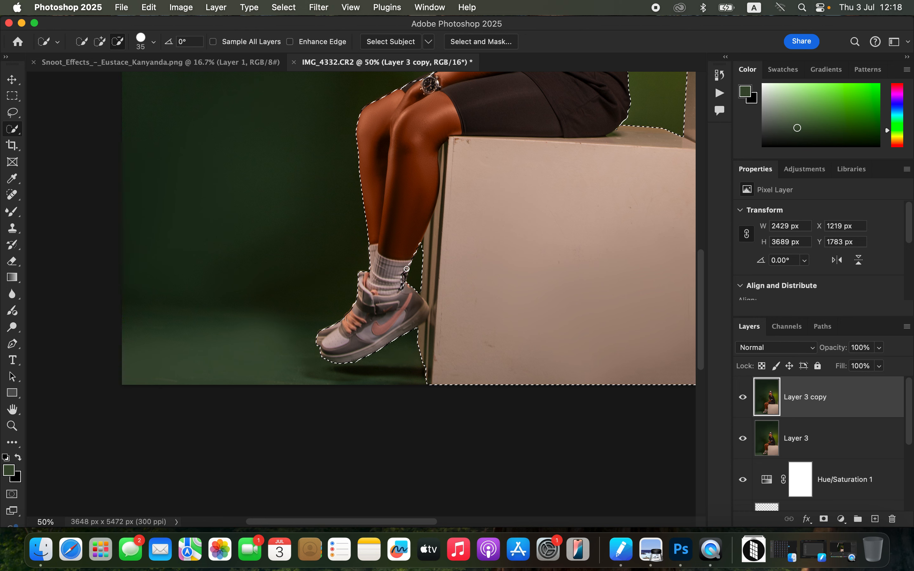
drag(405, 294, 405, 279)
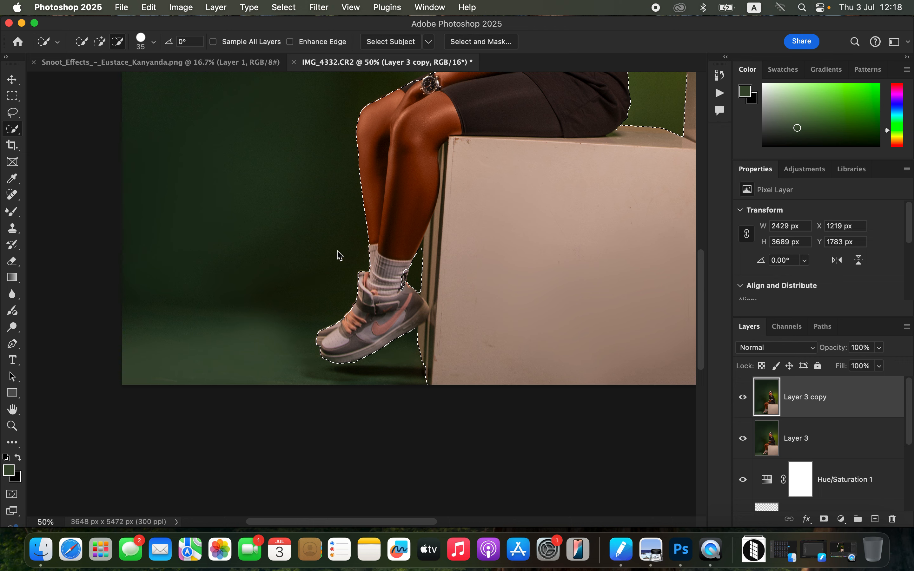
click(100, 43)
drag(395, 272, 404, 298)
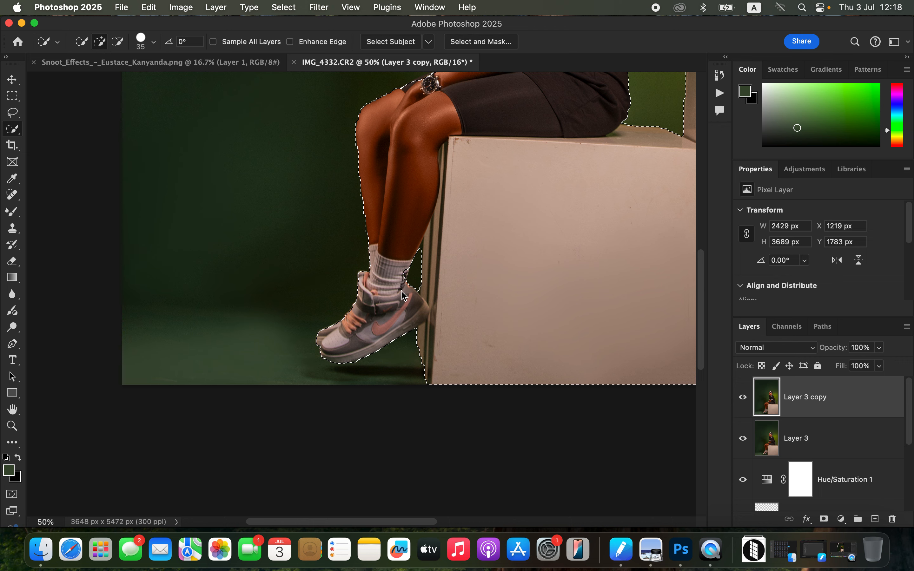
key(super+z)
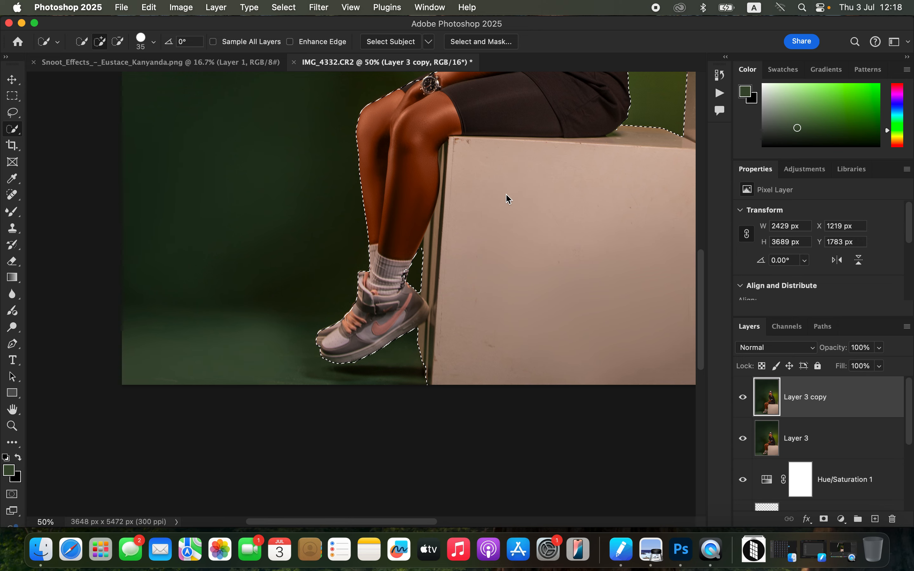
Step: Subtract the small green gap between the chin and the far earring from the selection with a fine 9 px brush
scroll(588, 227, up, 5)
scroll(578, 254, up, 5)
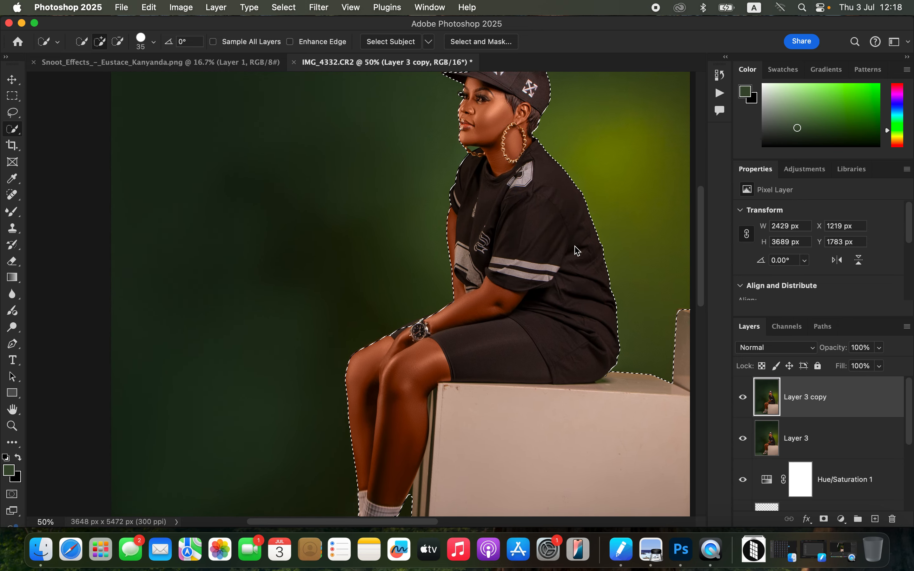
key(super+equal)
key(super+equal)
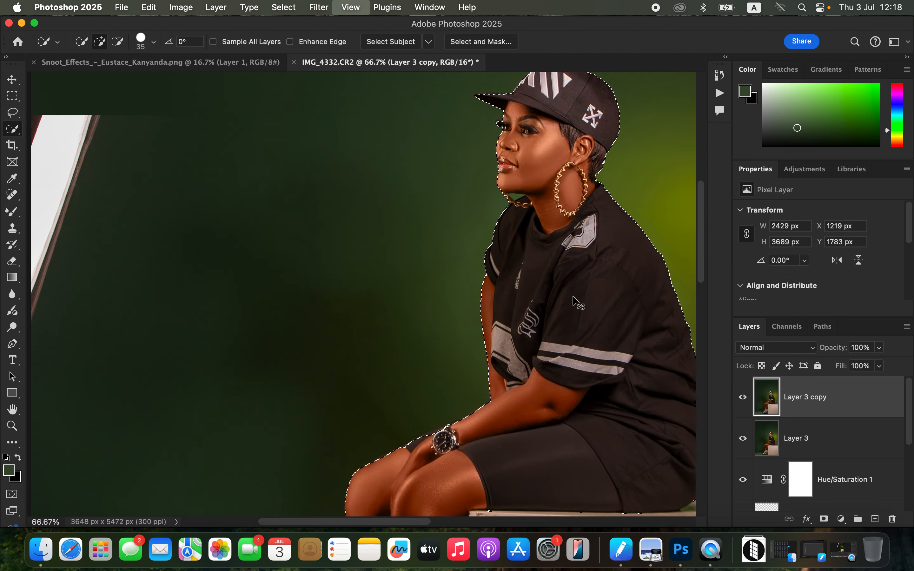
drag(582, 235, 462, 330)
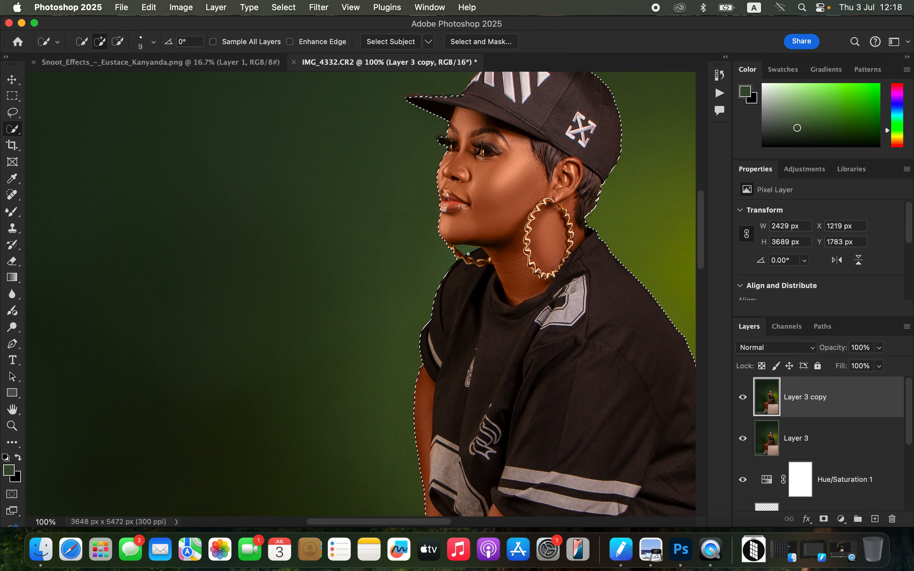
click(119, 44)
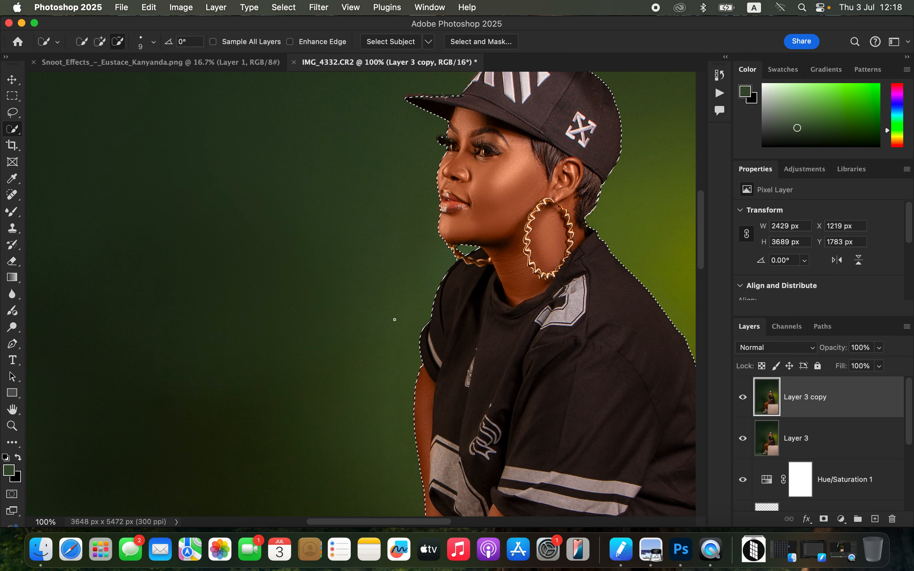
Step: Copy the selected woman and box to a new layer and make Layer 3 copy the active layer
key(super+minus)
key(super+minus)
key(super+minus)
key(super+minus)
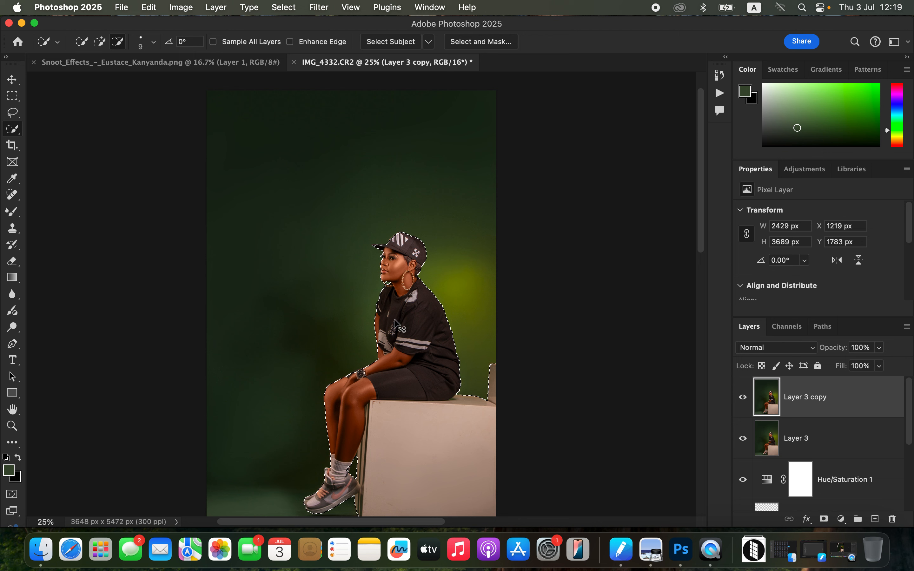
key(super+j)
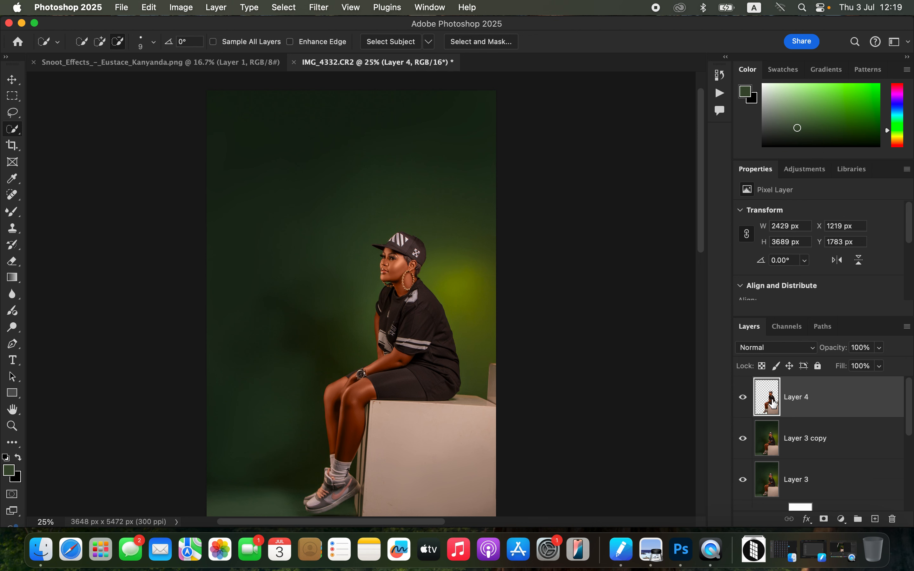
click(831, 446)
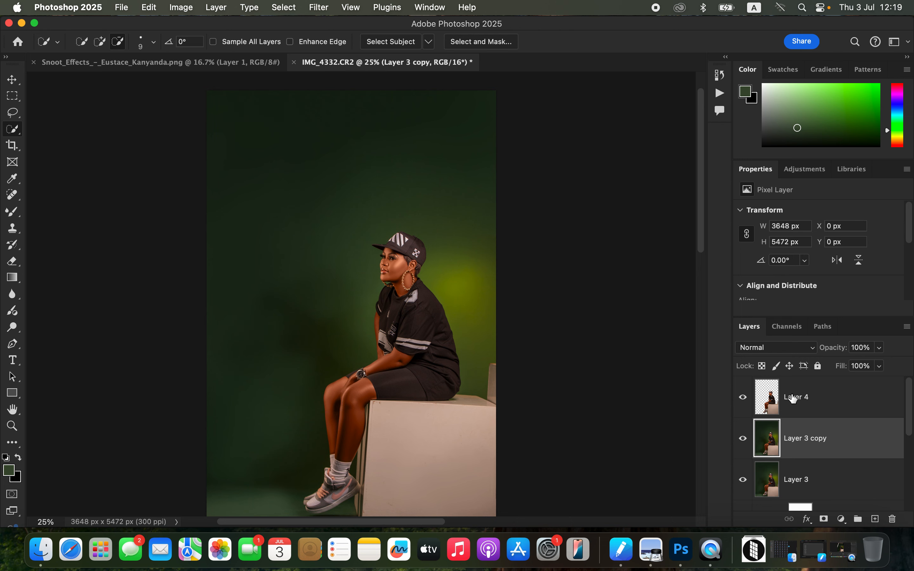
Step: In the snoot effects PNG, select the slanted-blinds tile in the second row with a rectangular marquee and copy it
click(193, 63)
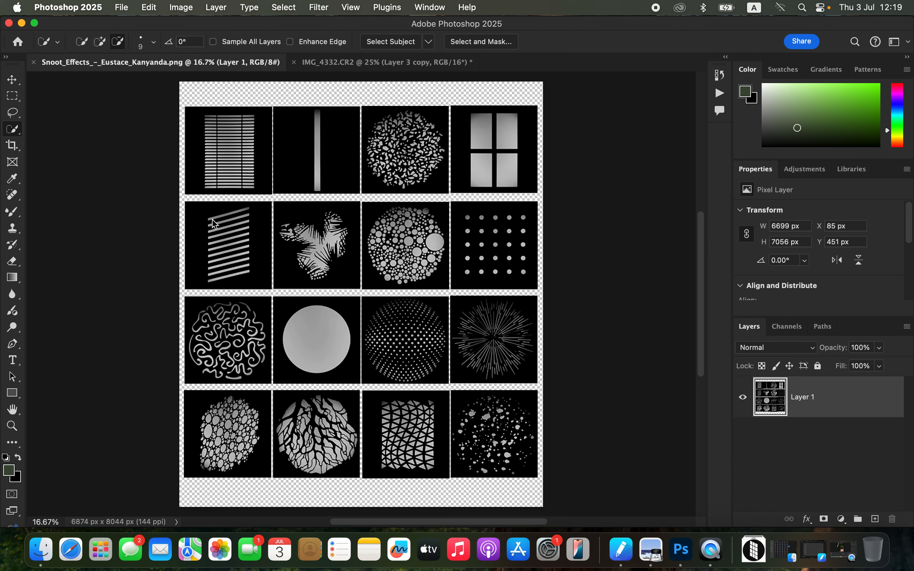
click(12, 96)
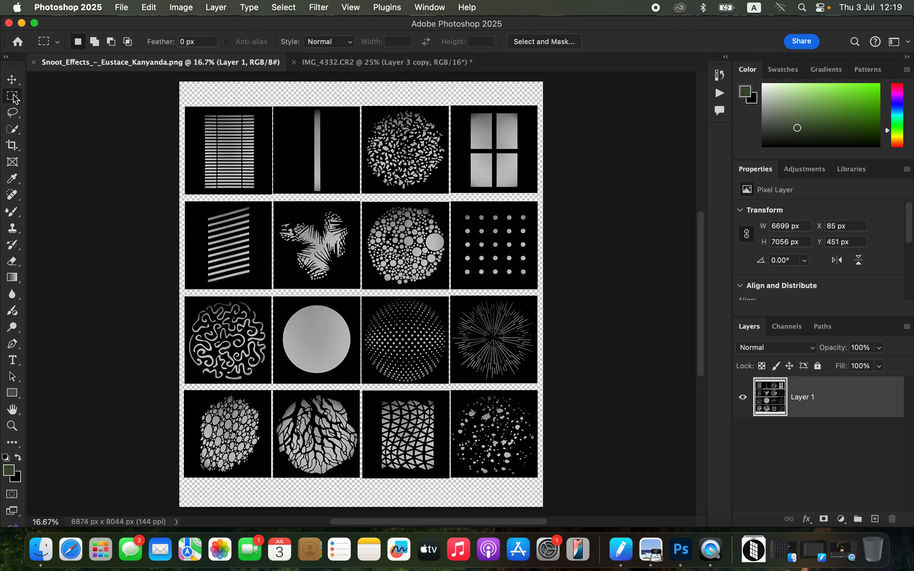
drag(190, 207, 270, 282)
key(super+d)
drag(188, 204, 270, 288)
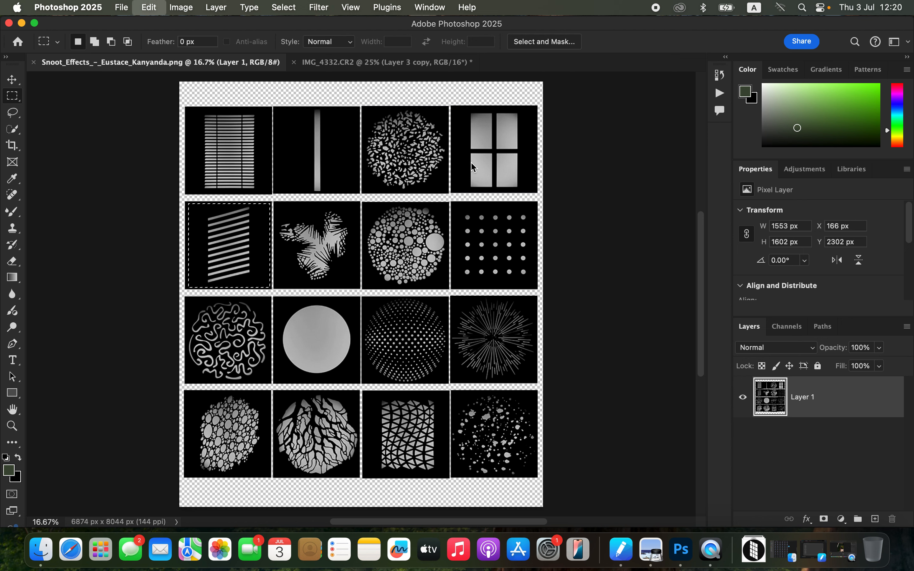
Step: Paste the blinds pattern into IMG_4332.CR2 directly above Layer 3 copy and convert it to a smart object
click(368, 62)
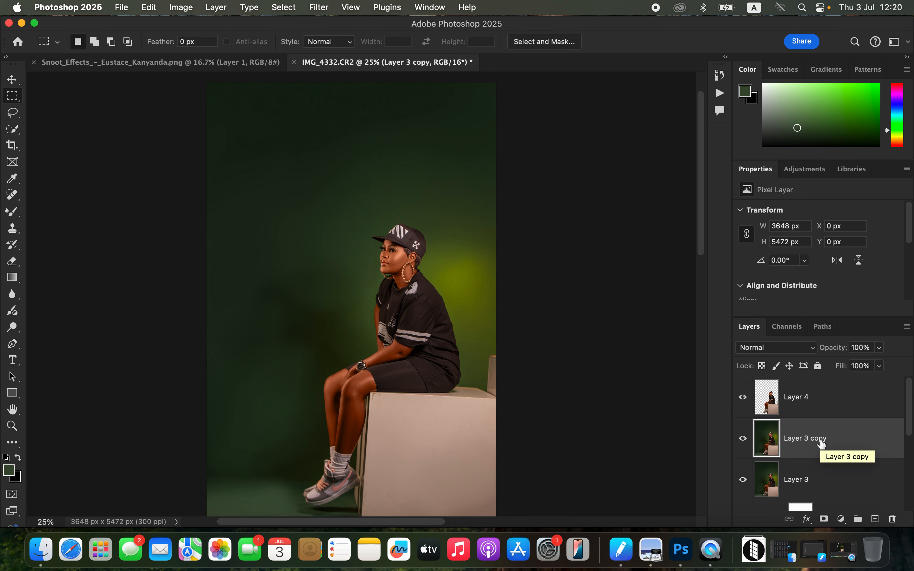
key(super+v)
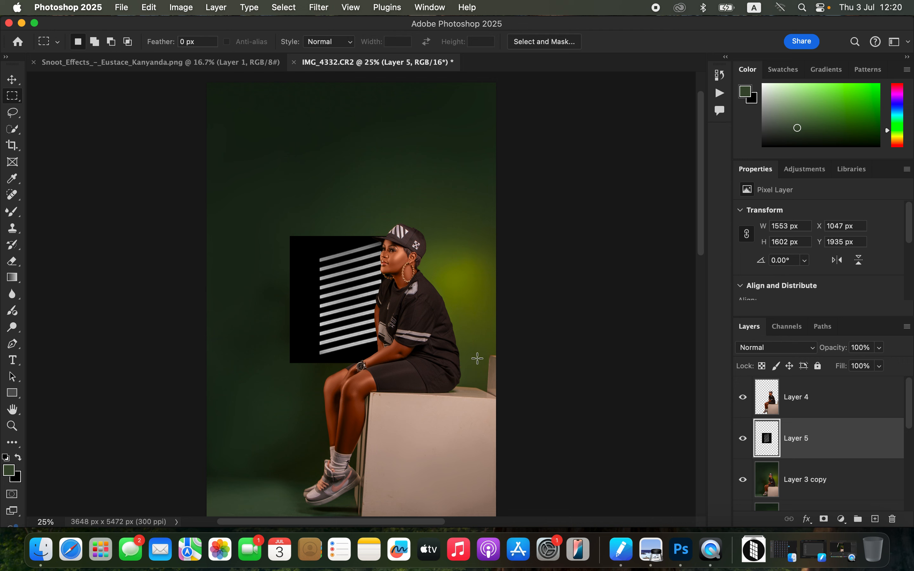
right_click(839, 448)
click(792, 440)
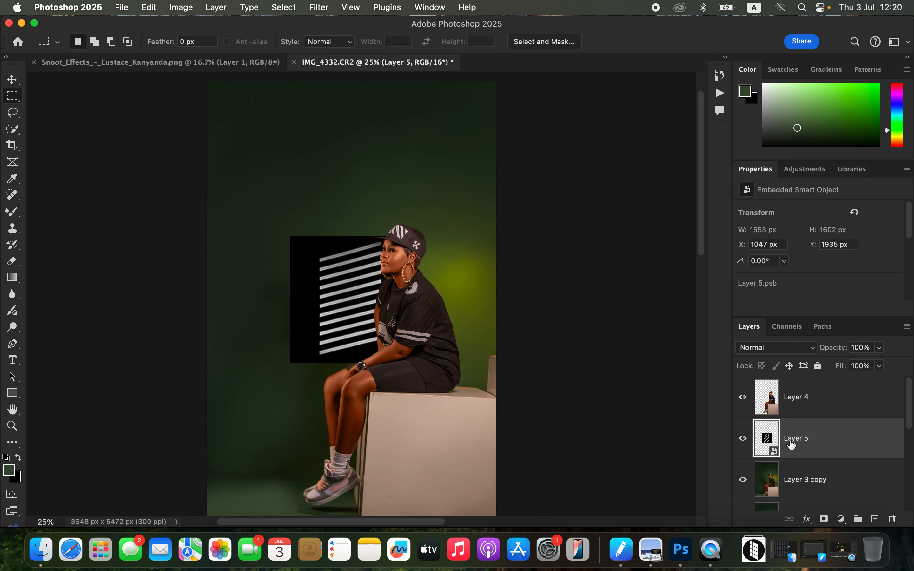
Step: Scale the blinds layer to 224.53%, position it behind the woman, and set its blend mode to Screen
key(super+t)
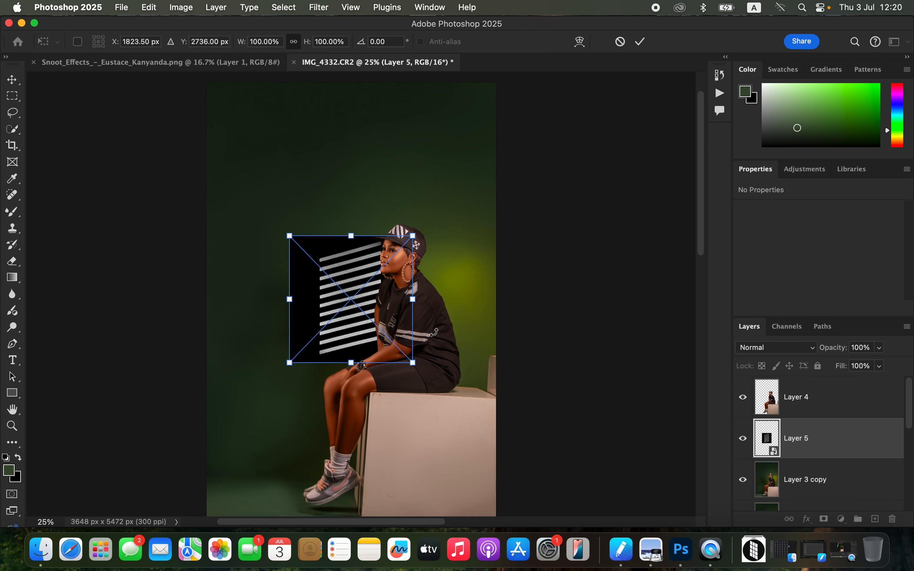
drag(413, 363, 487, 467)
mouse_move(455, 378)
mouse_down()
mouse_move(475, 379)
mouse_move(450, 378)
mouse_up()
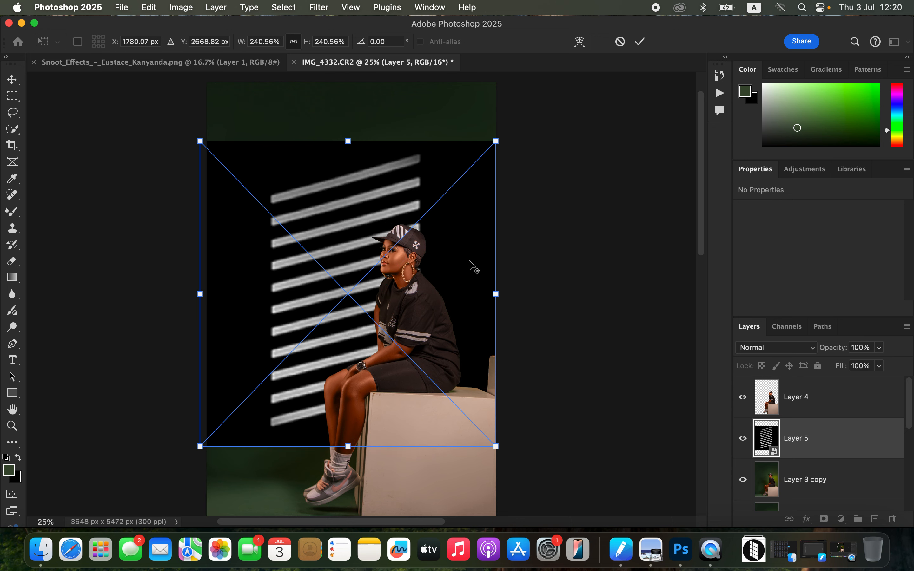
drag(497, 142, 493, 157)
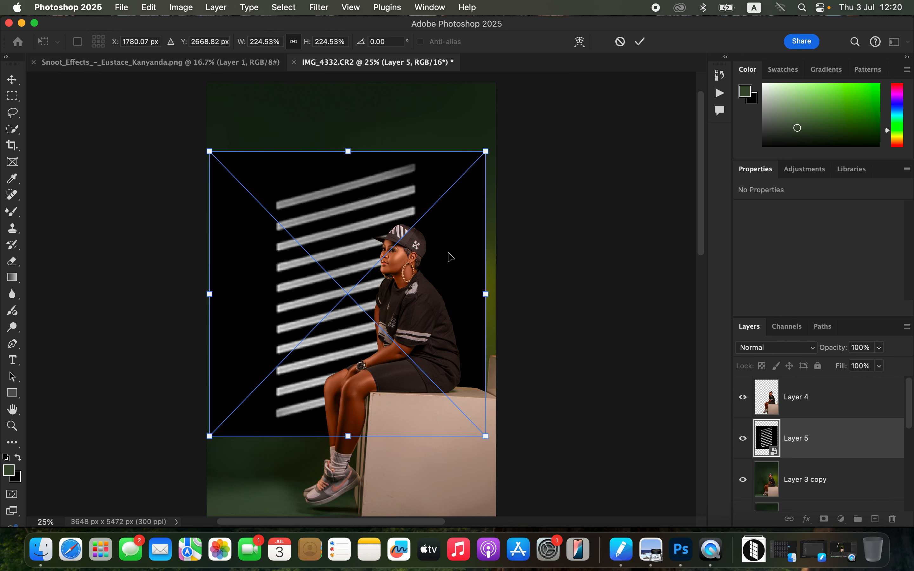
key(Return)
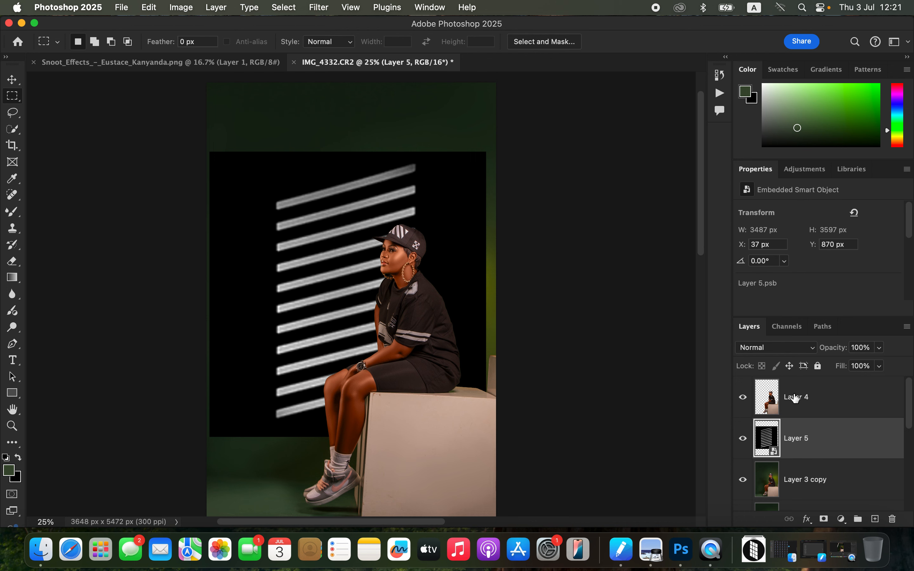
click(789, 348)
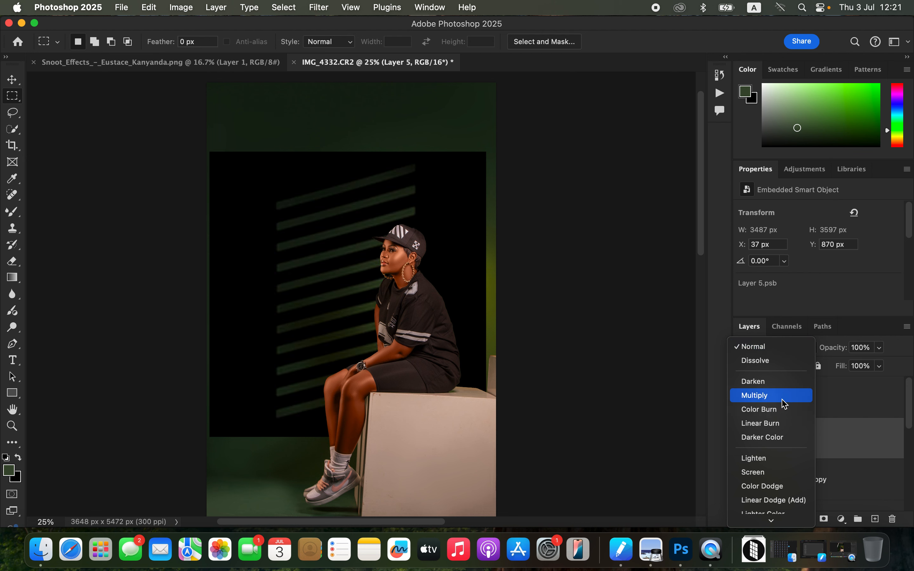
click(782, 474)
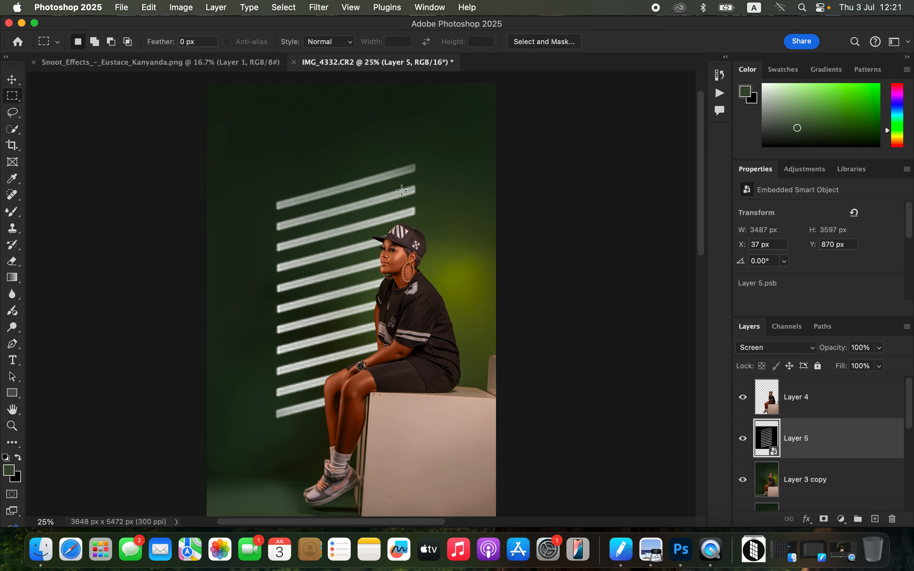
Step: Apply a Gaussian Blur with a 36-pixel radius to the blinds smart object on Layer 5
click(319, 8)
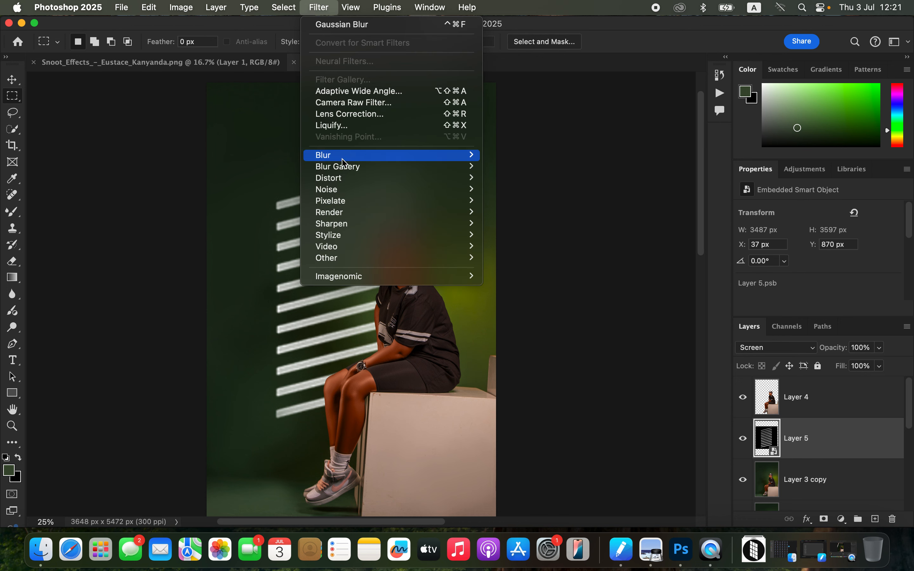
mouse_move(347, 162)
click(530, 208)
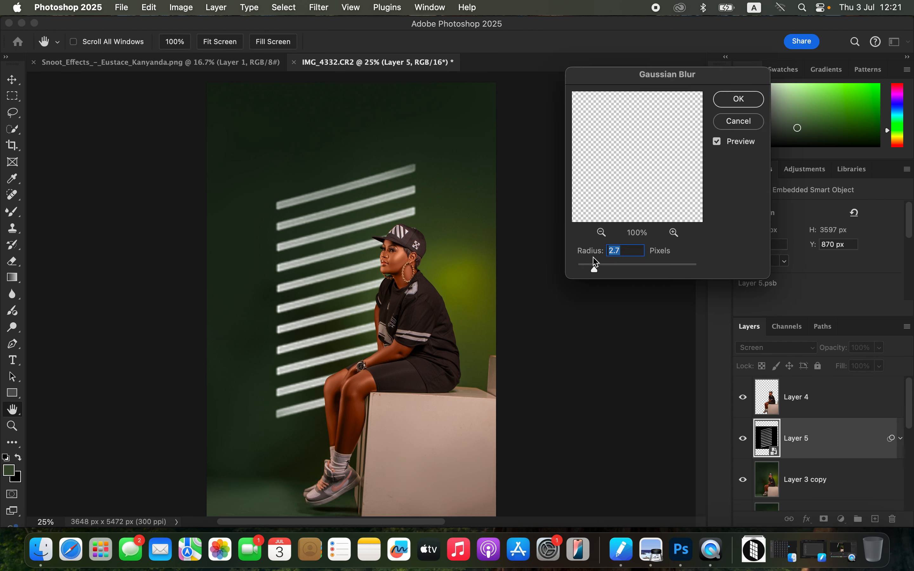
drag(599, 269, 618, 268)
click(639, 269)
drag(641, 267, 637, 270)
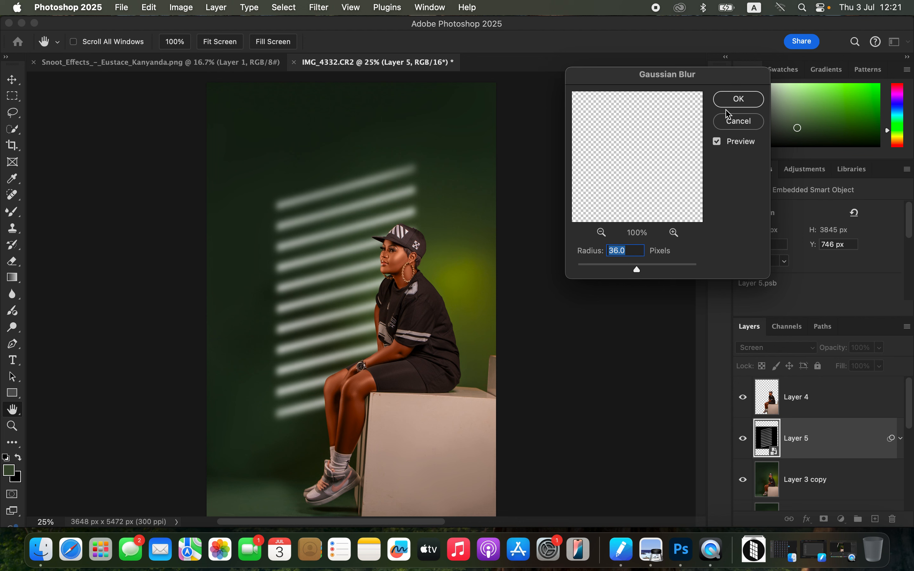
click(738, 99)
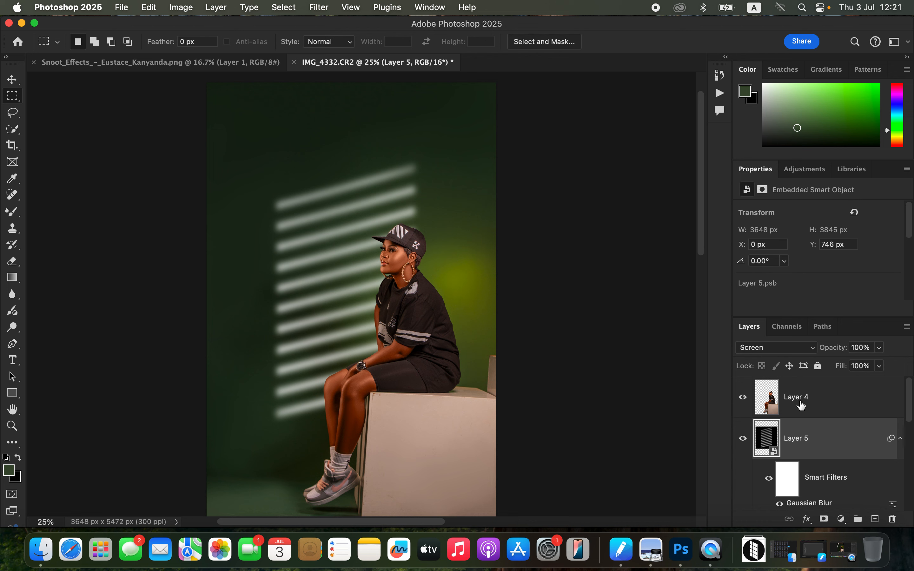
Step: Add a Hue/Saturation adjustment layer clipped to the blinds layer and enable Colorize
click(843, 522)
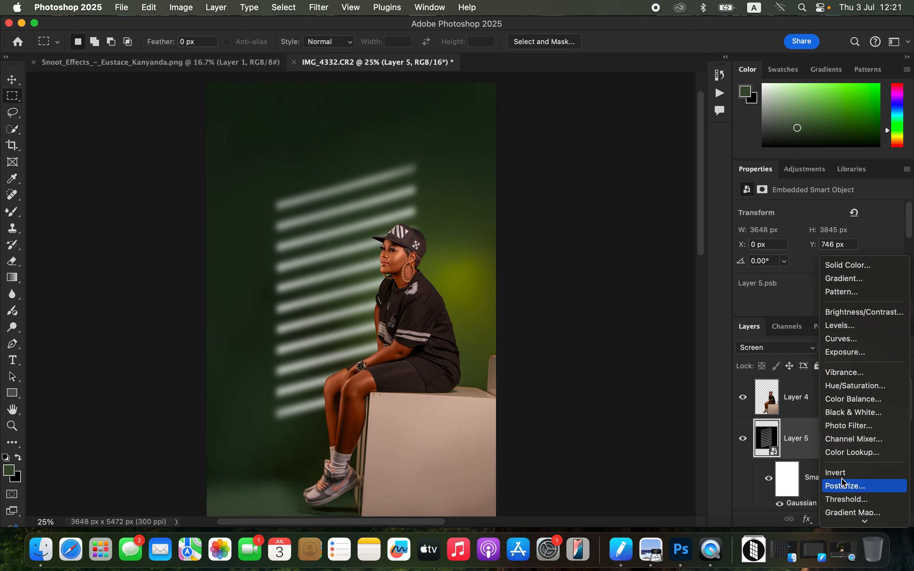
click(840, 381)
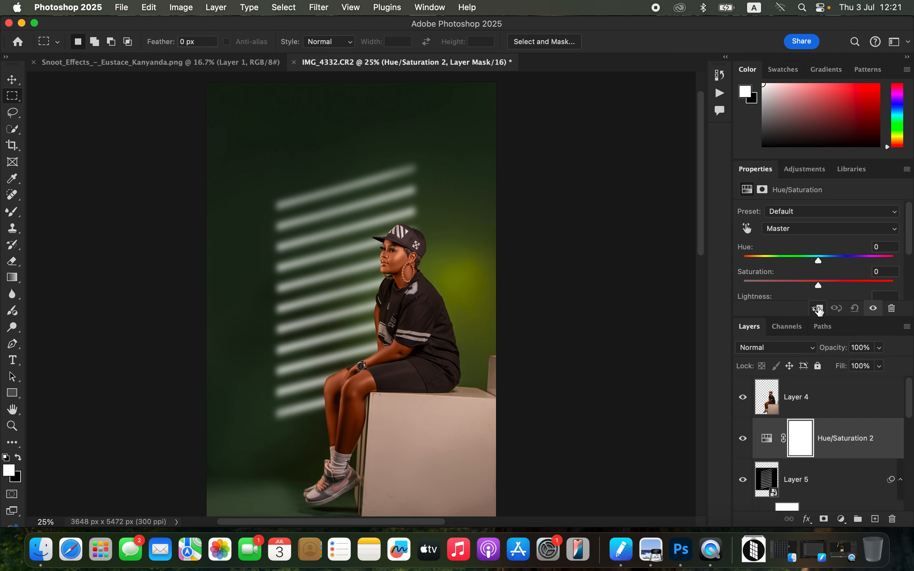
click(818, 309)
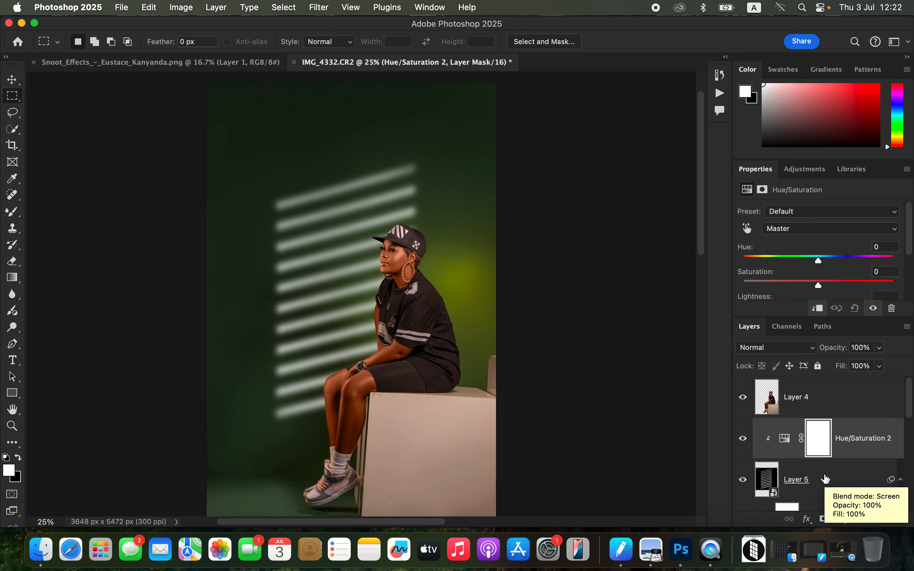
scroll(910, 257, down, 2)
scroll(912, 257, down, 2)
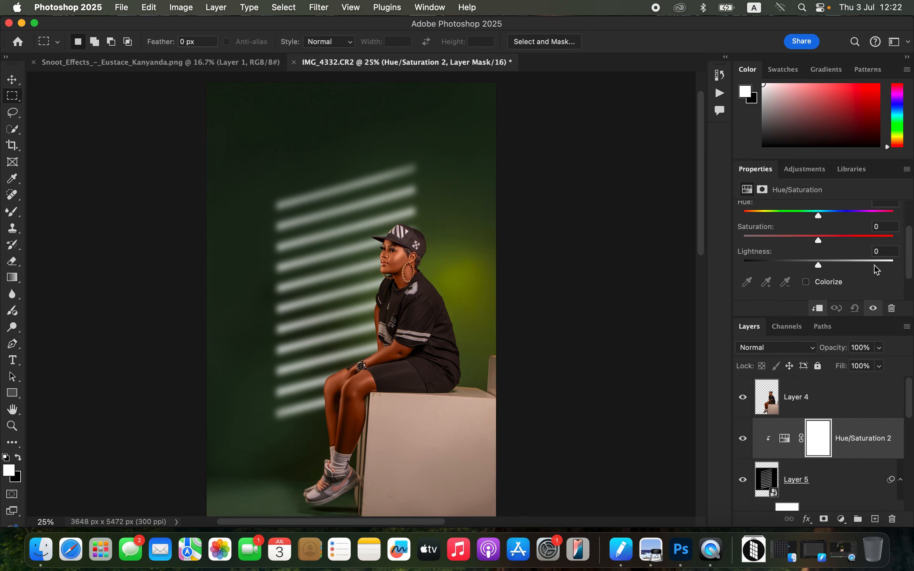
click(808, 283)
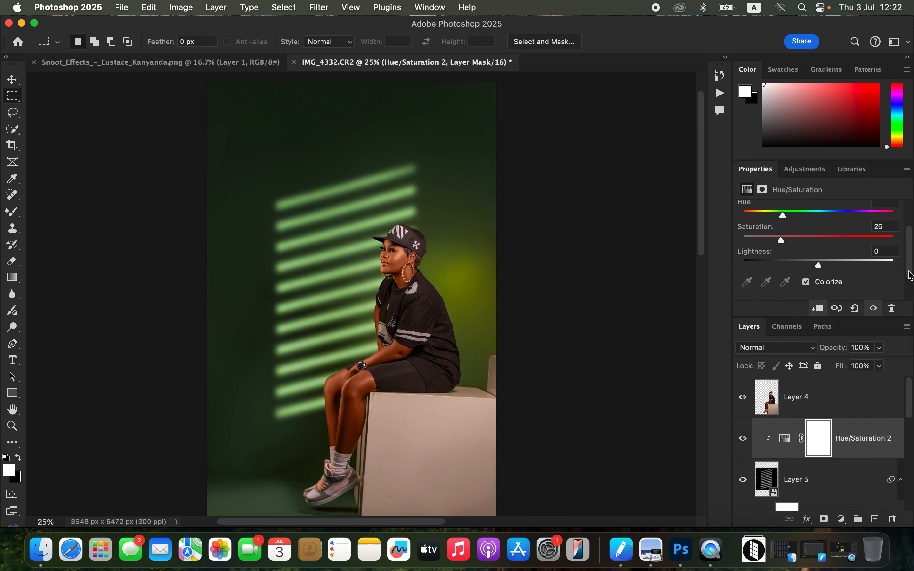
Step: Tint the blinds green by setting the Hue/Saturation adjustment's Hue to 129 and Saturation to 52
drag(911, 270, 912, 250)
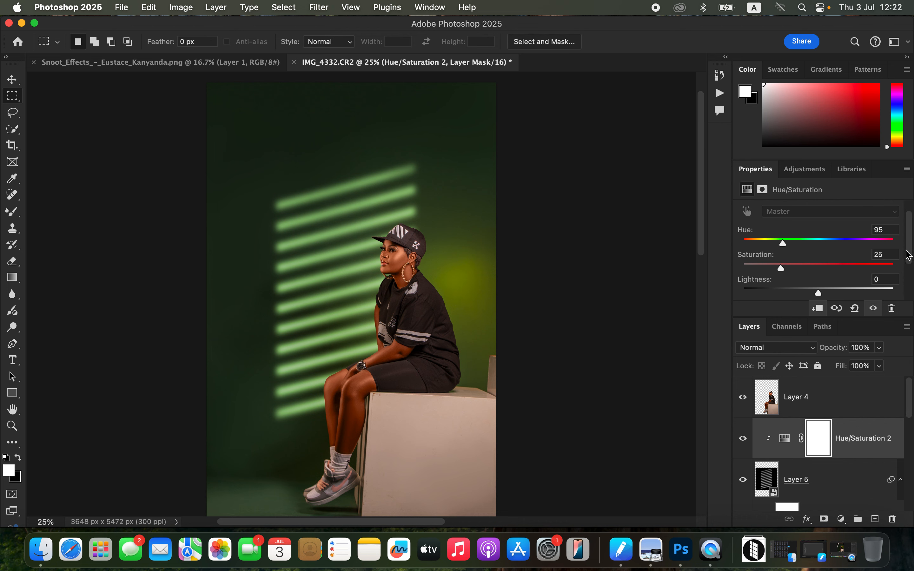
drag(788, 244, 812, 227)
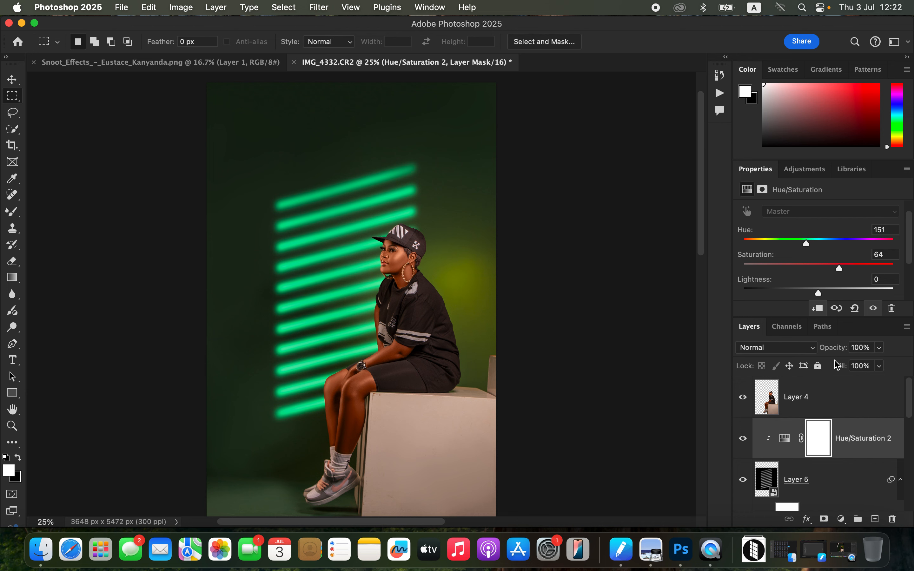
drag(846, 269, 800, 247)
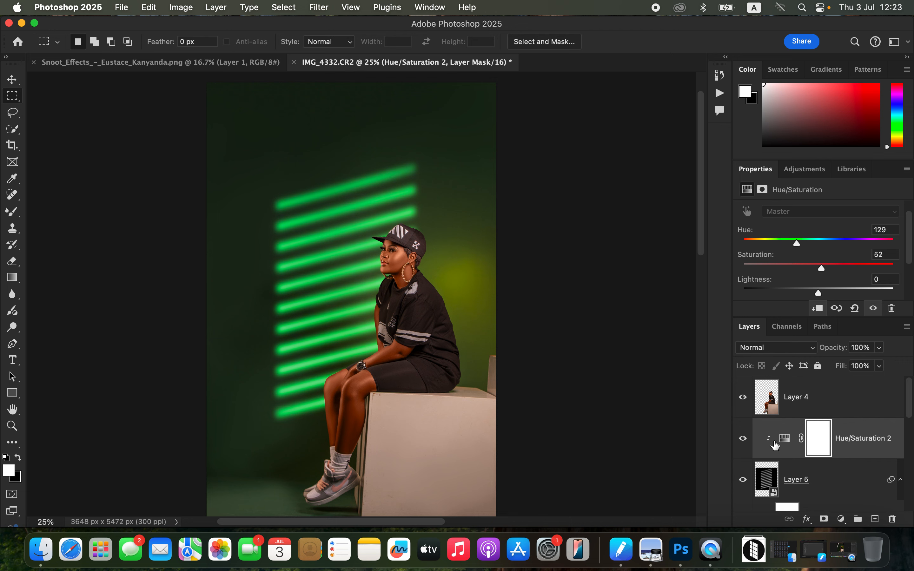
Step: Stamp all visible layers into a new merged layer above Layer 4
key(super+minus)
key(super+minus)
key(super+plus)
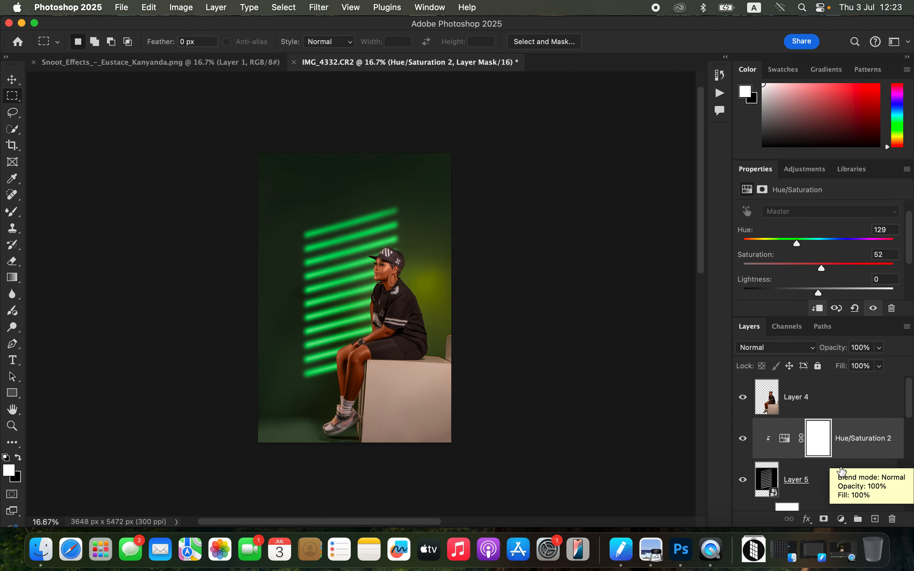
click(866, 397)
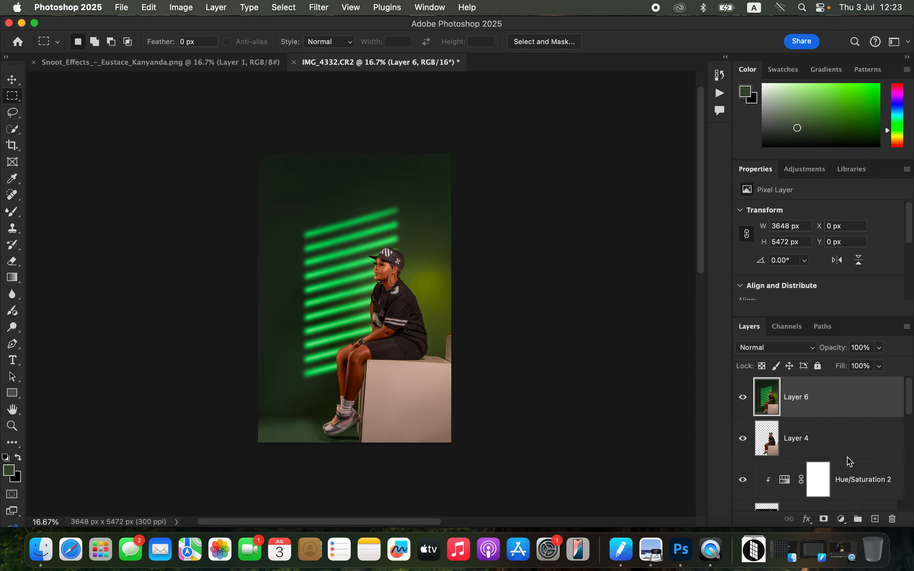
Step: Add a Selective Color adjustment layer above the merged layer and set Cyan in the Blacks to +12%
click(842, 519)
click(857, 519)
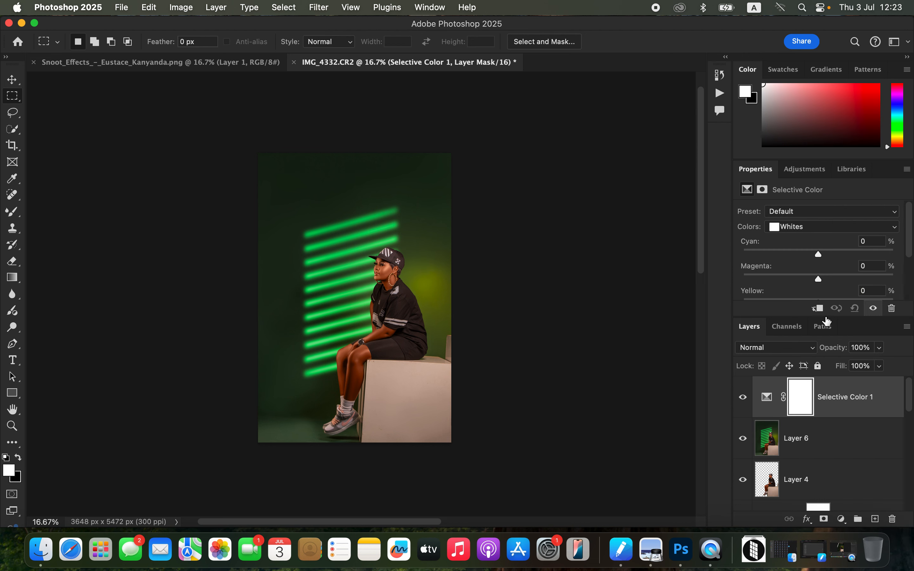
click(821, 226)
click(818, 245)
key(super+equal)
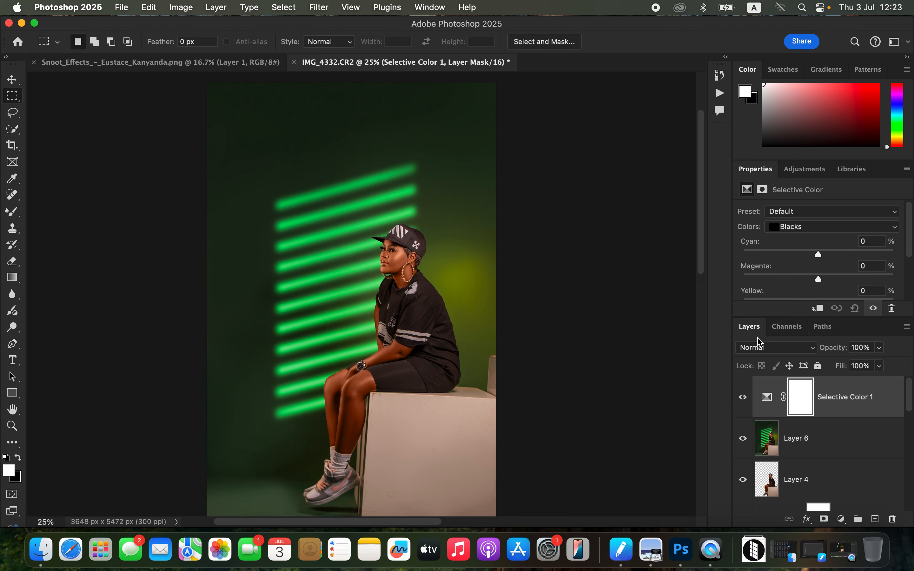
click(14, 117)
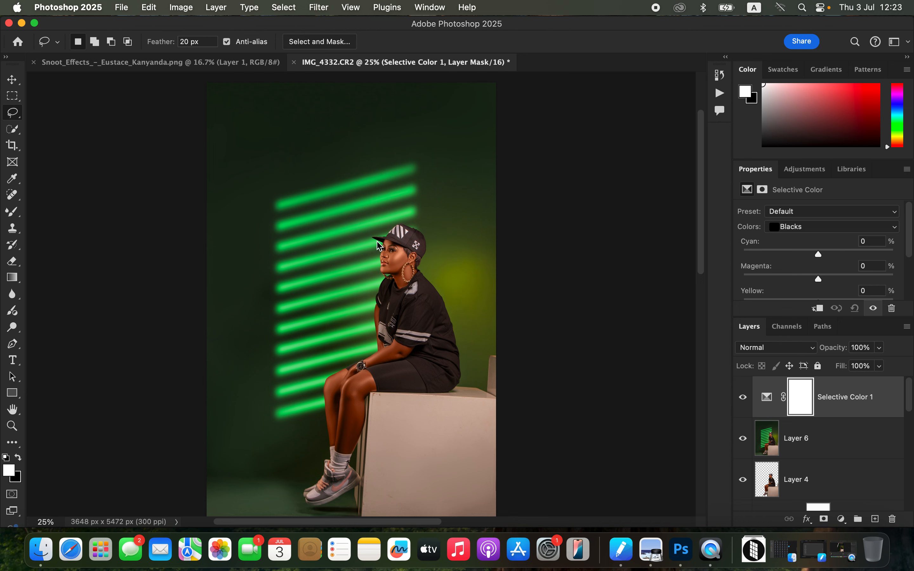
click(813, 228)
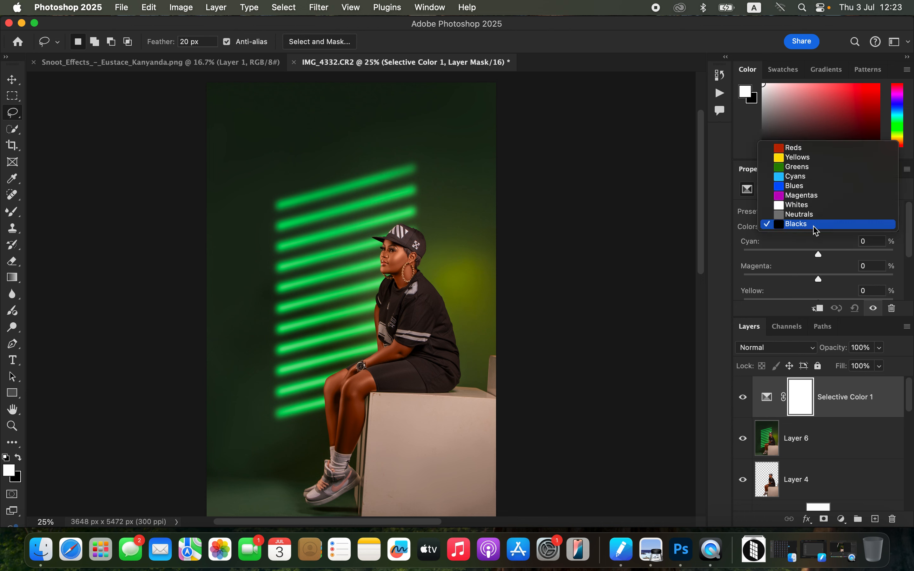
click(817, 226)
drag(823, 254, 827, 253)
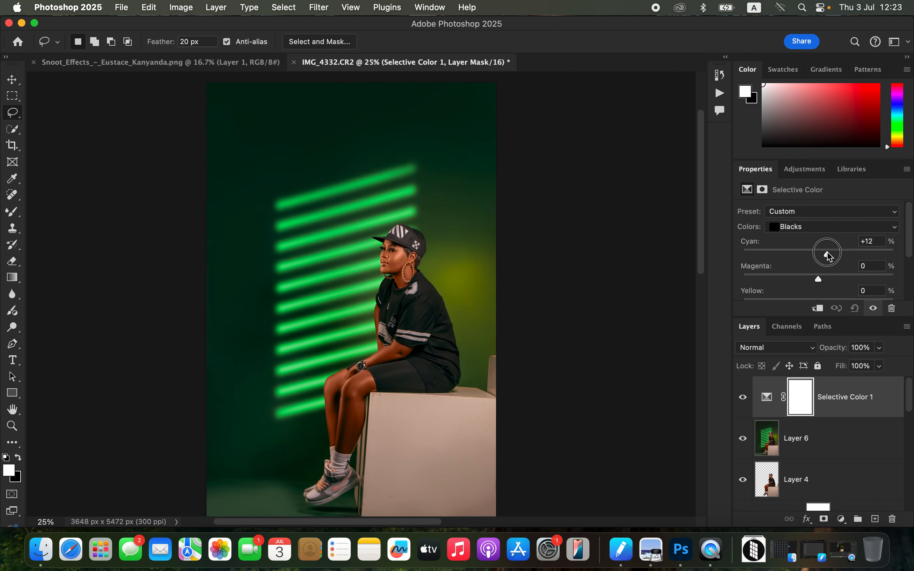
drag(828, 252, 829, 251)
Step: Set Yellow in the Selective Color Whites to -100% and compare the image with and without the adjustment
click(830, 228)
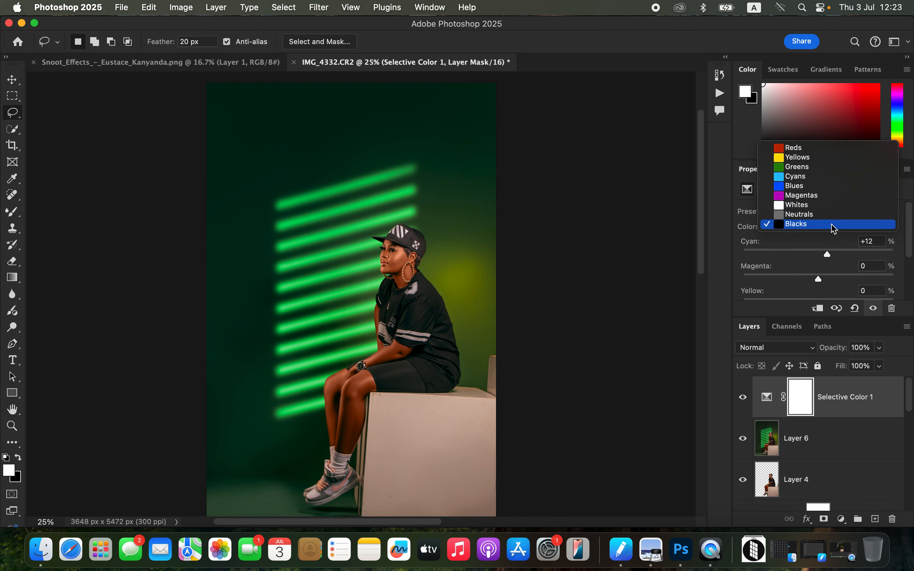
click(830, 207)
scroll(909, 241, down, 2)
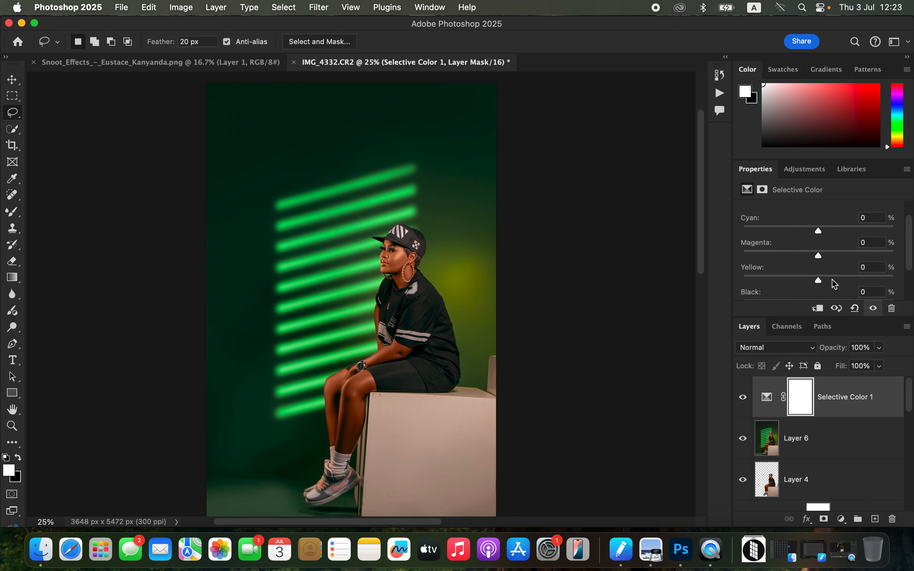
drag(819, 280, 730, 280)
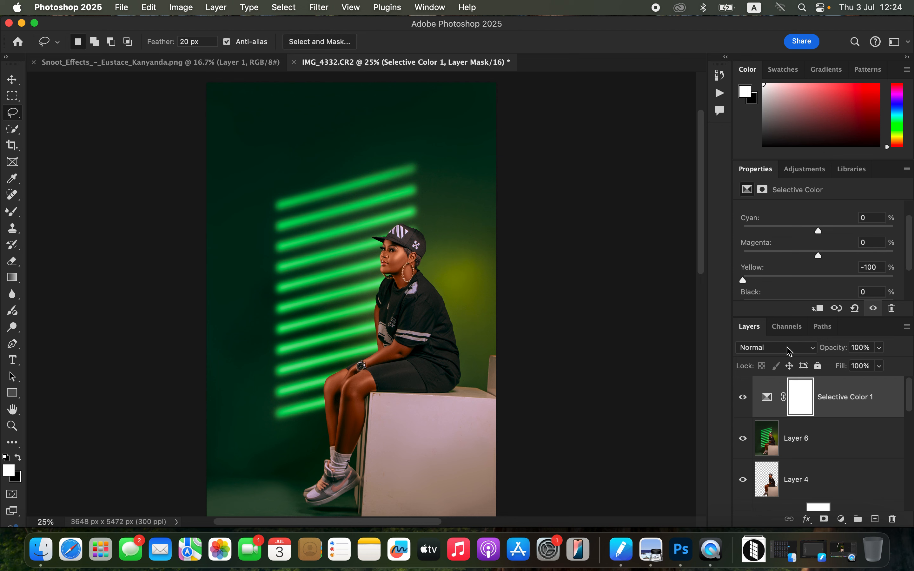
click(743, 398)
click(744, 398)
click(743, 398)
click(744, 397)
click(744, 397)
Step: Add a Curves adjustment layer above the Selective Color layer and set its white point to input 161, output 255
click(842, 520)
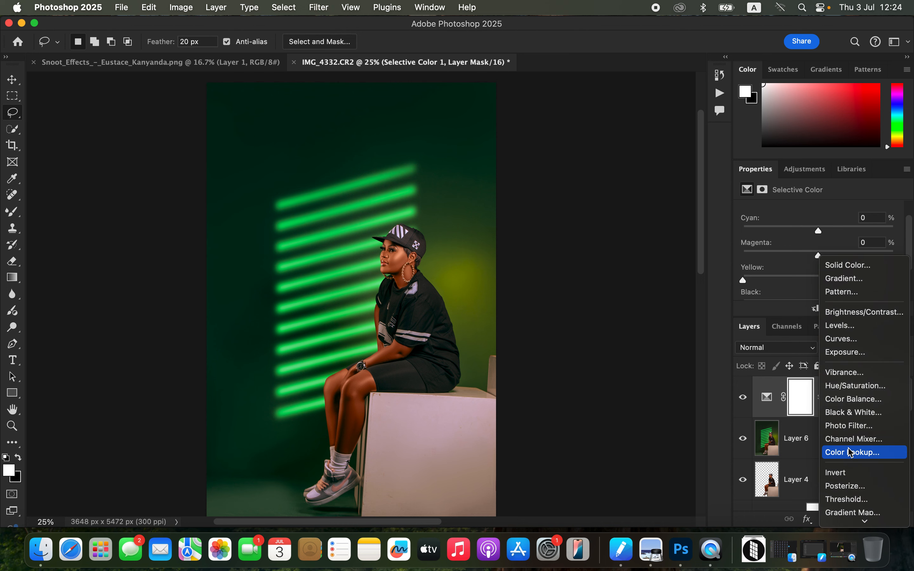
click(862, 345)
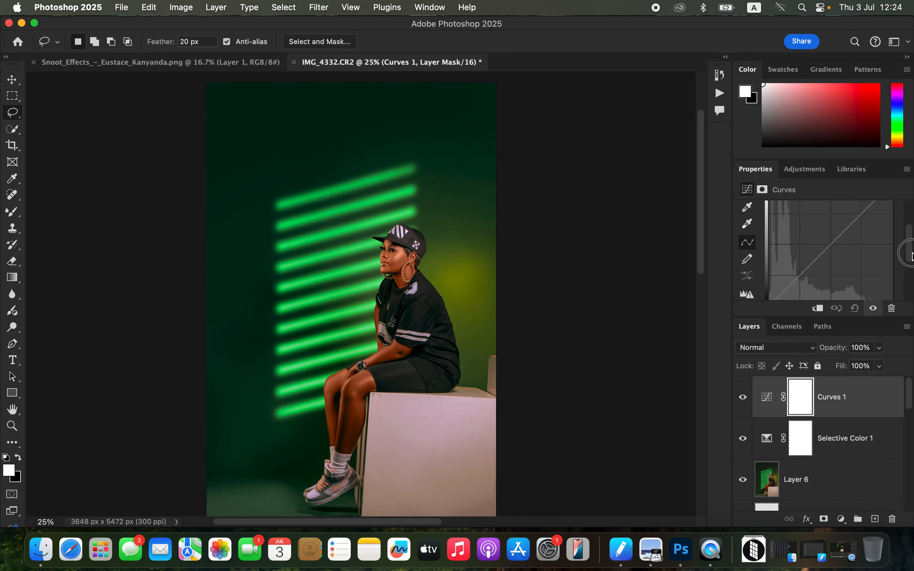
scroll(911, 253, down, 2)
drag(895, 286, 850, 288)
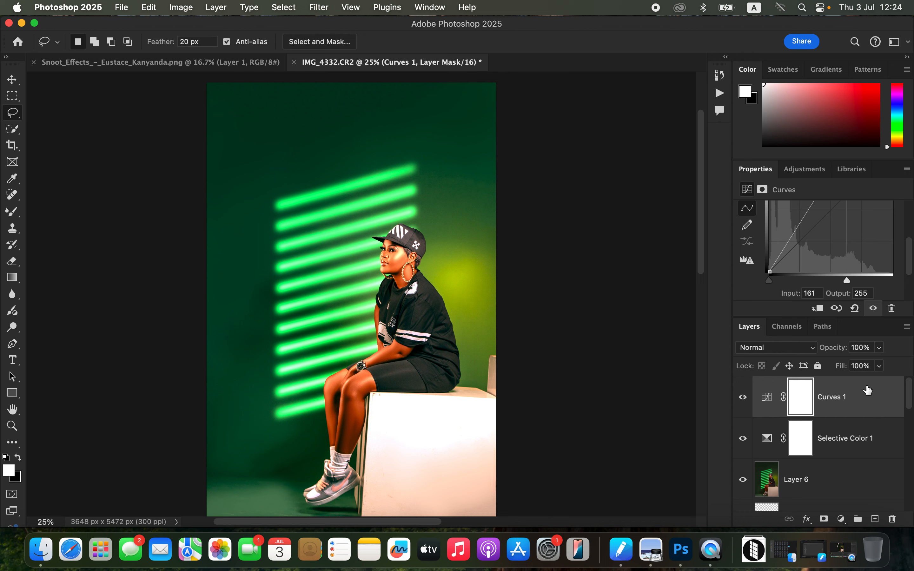
Step: In the Curves layer's blending options, split the Gray Blend If black slider of the underlying layer to 134 / 202
right_click(871, 403)
mouse_move(789, 395)
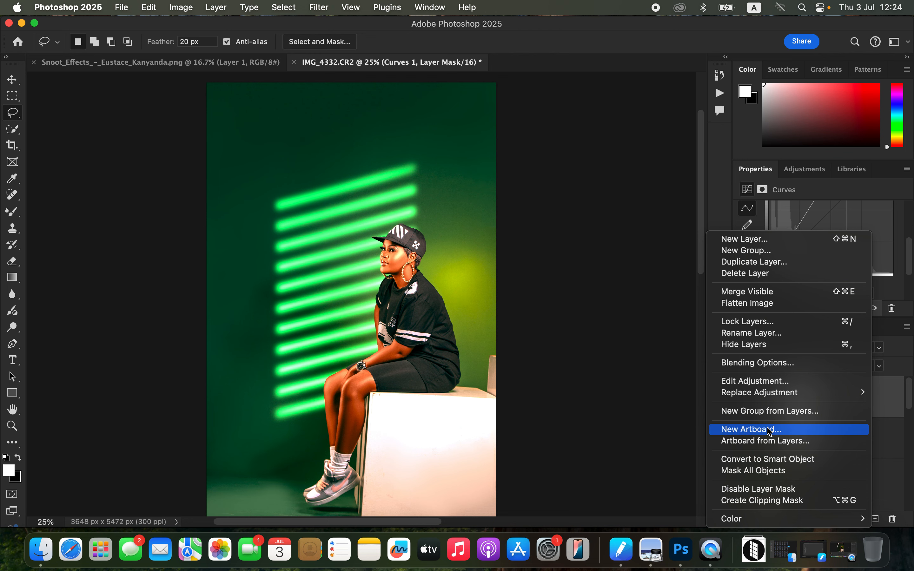
click(767, 363)
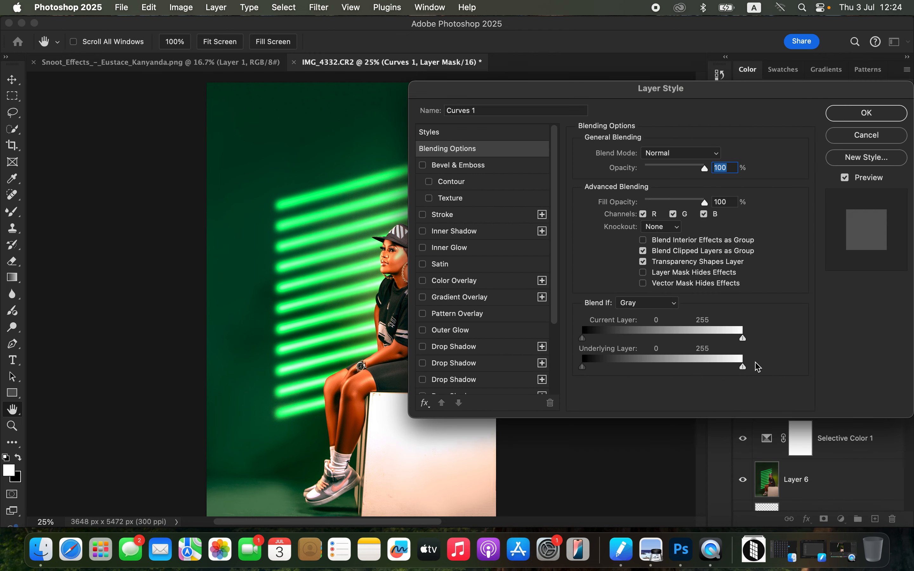
click(641, 306)
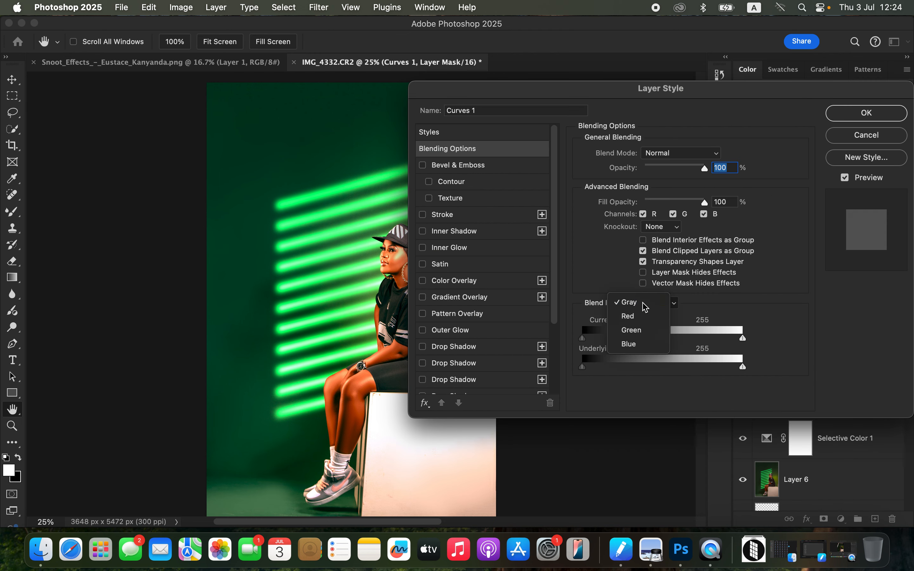
click(623, 304)
drag(680, 91, 748, 72)
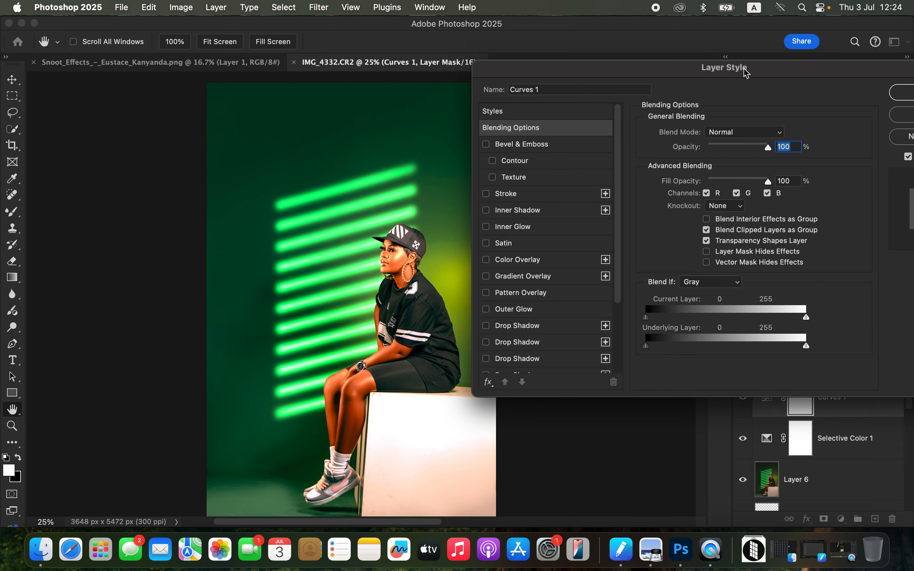
drag(648, 345, 775, 346)
drag(848, 69, 783, 76)
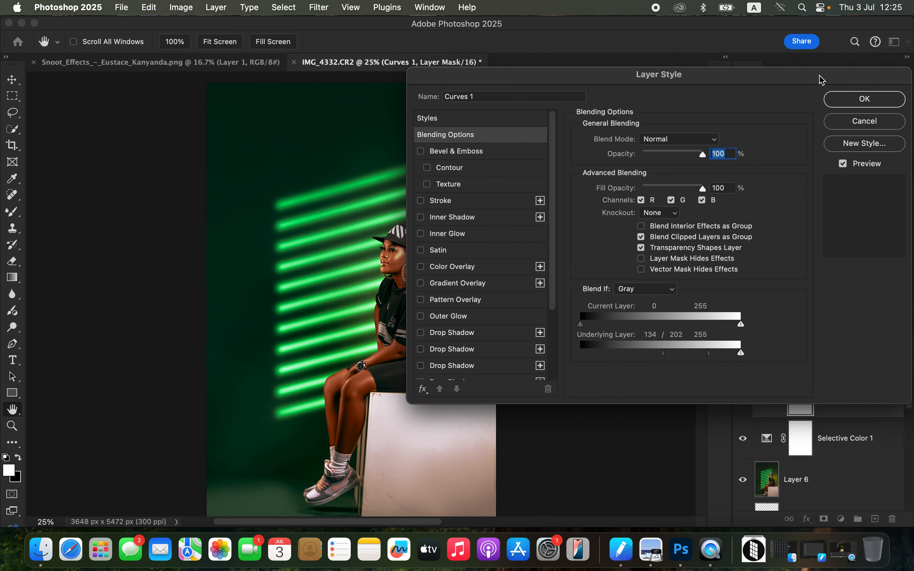
click(861, 96)
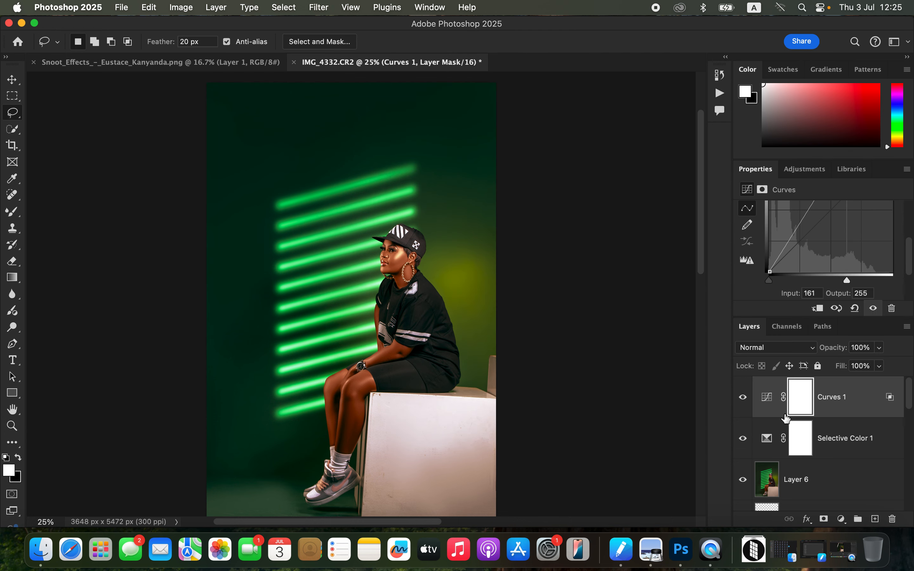
Step: Invert the Curves layer mask to black and set up the Brush tool at 100% flow over the woman's face
key(super+i)
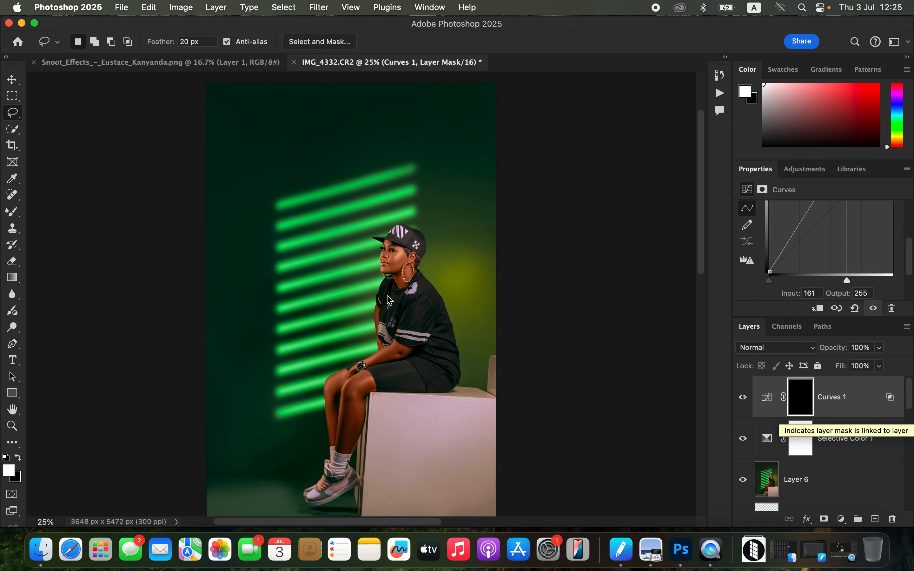
click(16, 213)
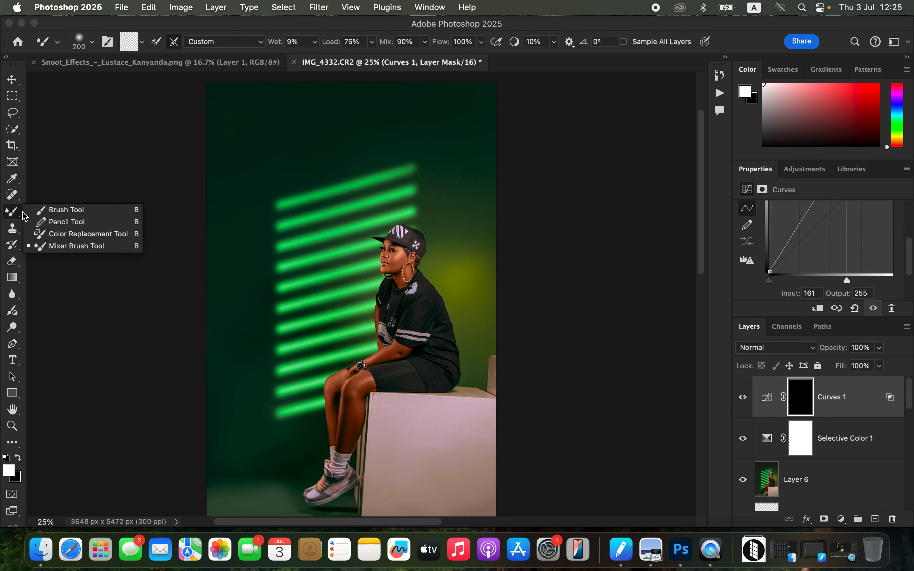
click(62, 210)
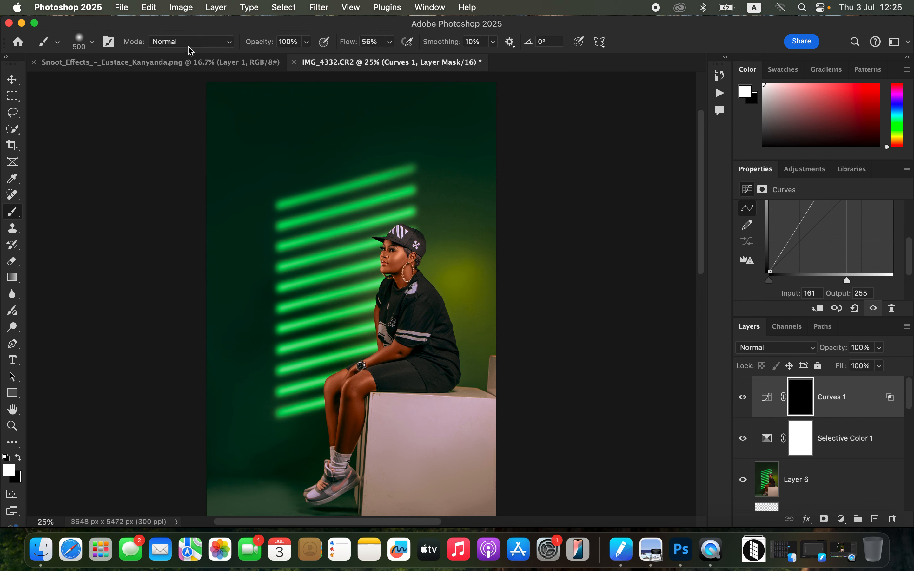
click(392, 47)
drag(389, 57, 415, 57)
key(super+equal)
key(super+equal)
key(super+equal)
key(super+equal)
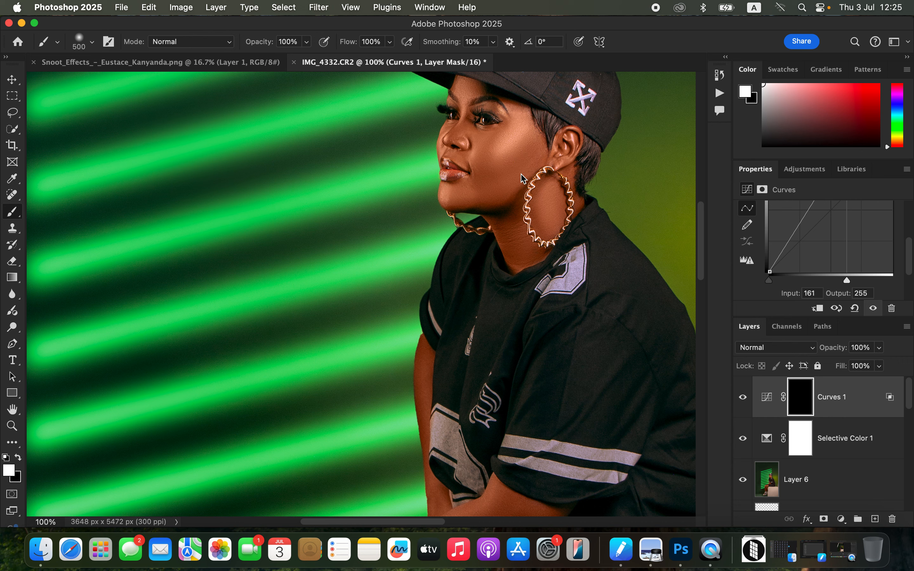
Step: Paint white on the Curves mask with a 100 px brush to highlight the woman's cheek and nose
key(bracketleft)
key(bracketleft)
mouse_move(510, 130)
mouse_down()
mouse_move(502, 154)
mouse_move(522, 121)
mouse_move(499, 148)
mouse_move(514, 146)
mouse_move(451, 121)
mouse_move(468, 144)
mouse_move(459, 146)
mouse_up()
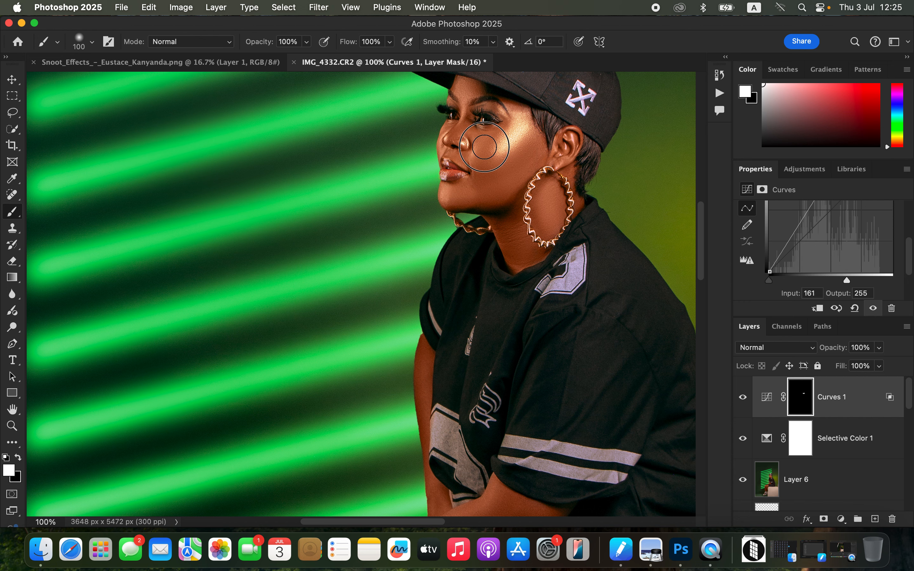
click(515, 145)
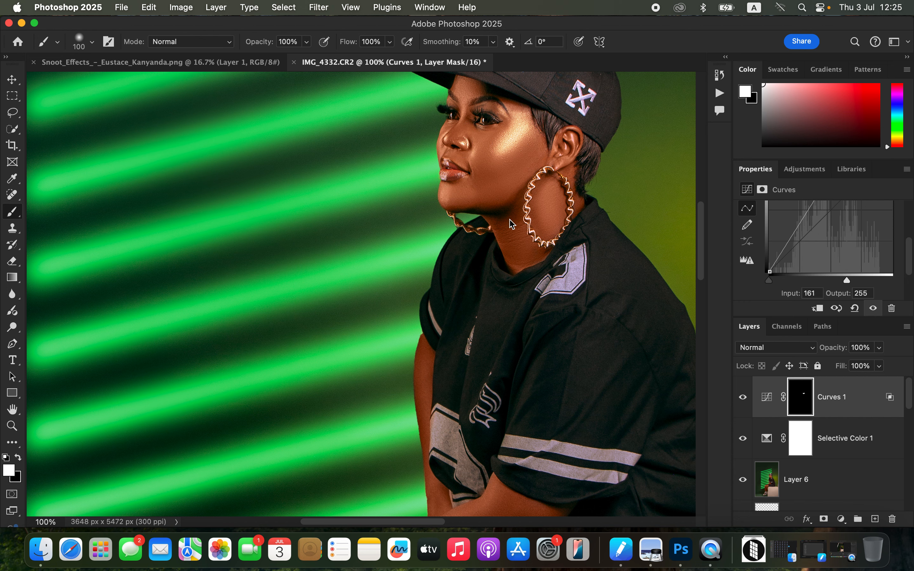
Step: Brush the Curves highlight onto the woman's knees and the hand resting on them
scroll(476, 430, down, 5)
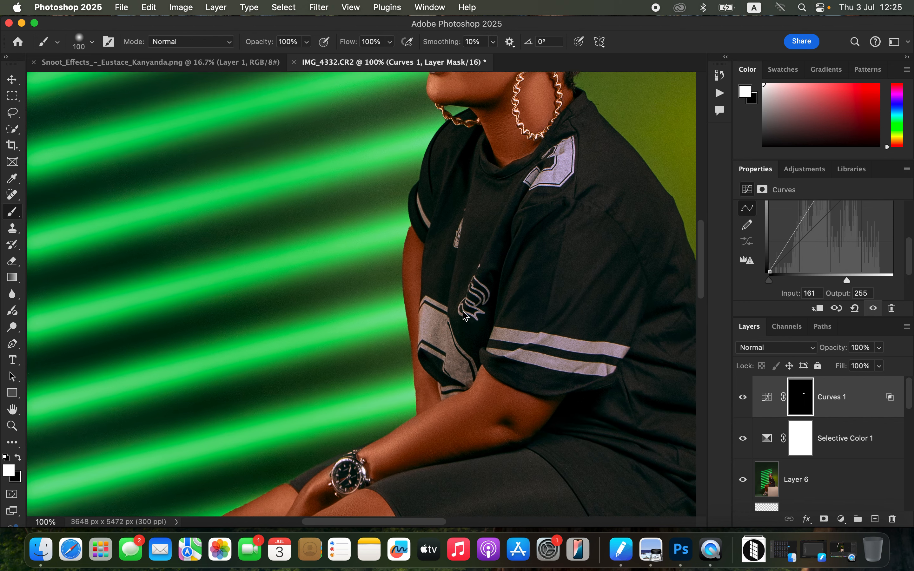
scroll(466, 317, up, 1)
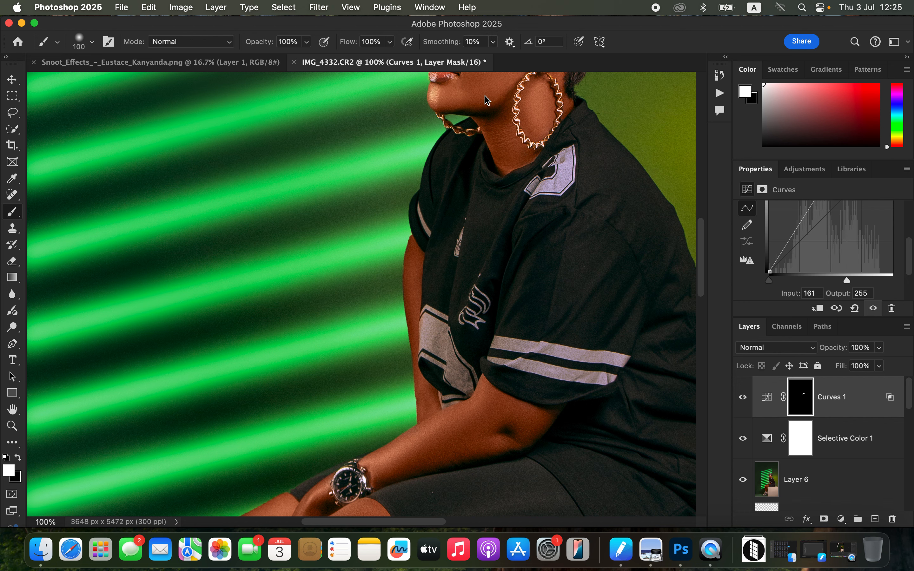
scroll(487, 100, up, 3)
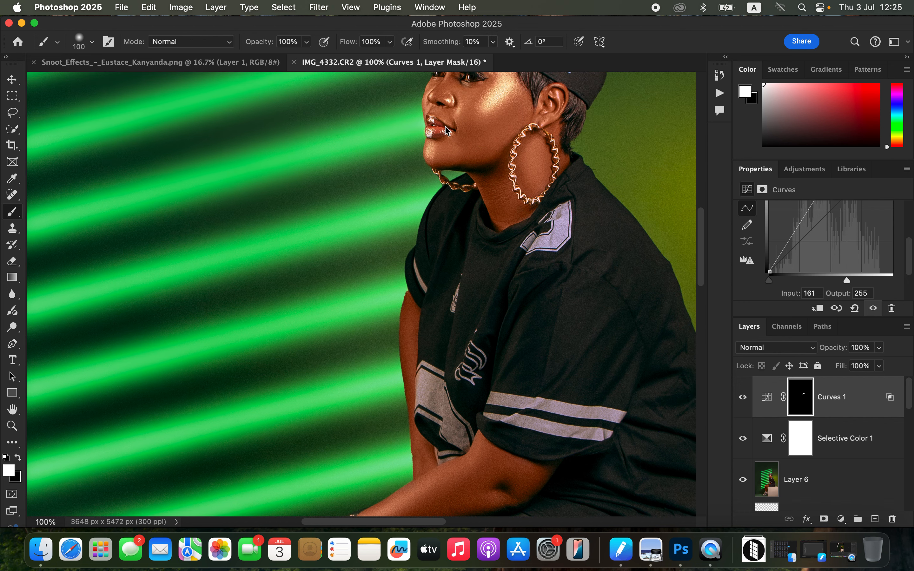
scroll(501, 330, down, 10)
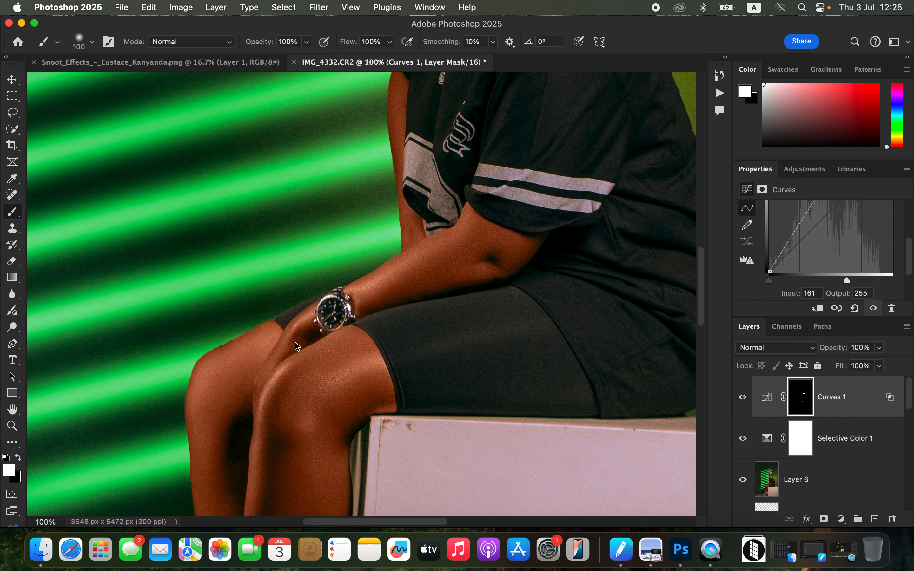
click(374, 364)
mouse_move(374, 363)
mouse_down()
mouse_move(310, 415)
mouse_move(302, 443)
mouse_move(275, 390)
mouse_move(261, 445)
mouse_move(268, 363)
mouse_up()
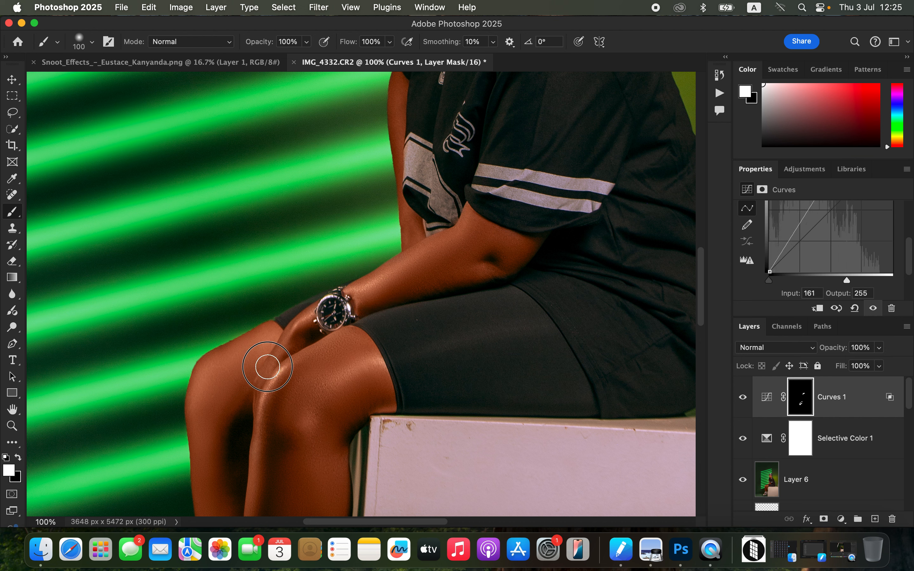
Step: Lower the Curves layer's opacity to 42% and compare the image with and without the highlights
key(super+minus)
key(super+minus)
key(super+minus)
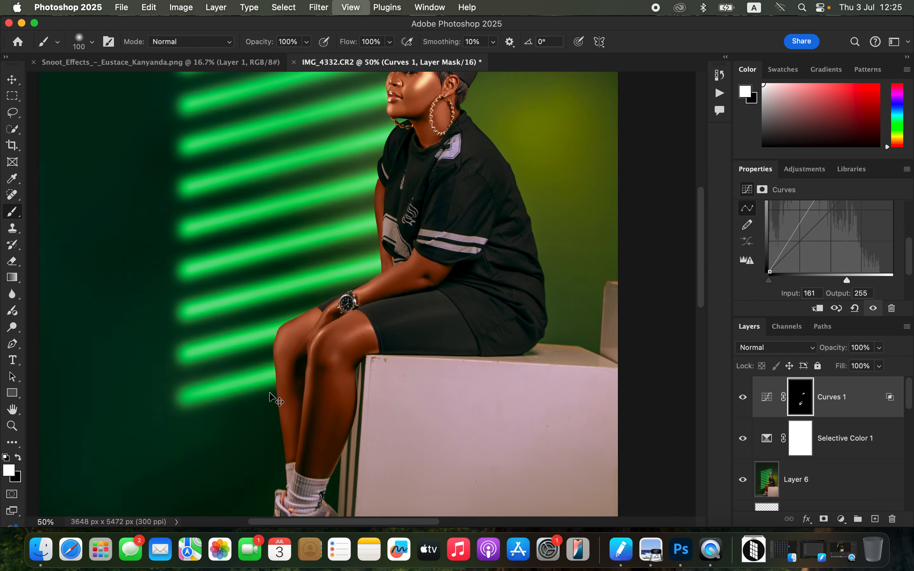
click(880, 348)
drag(881, 363, 847, 370)
click(743, 405)
click(743, 404)
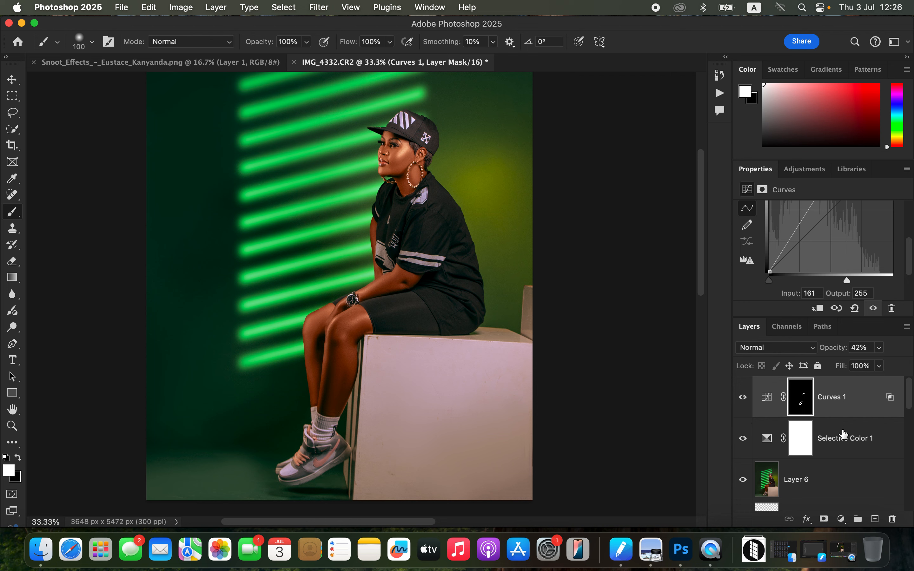
Step: Add a Hue/Saturation adjustment layer with Saturation at -78 and invert its mask to black
click(841, 520)
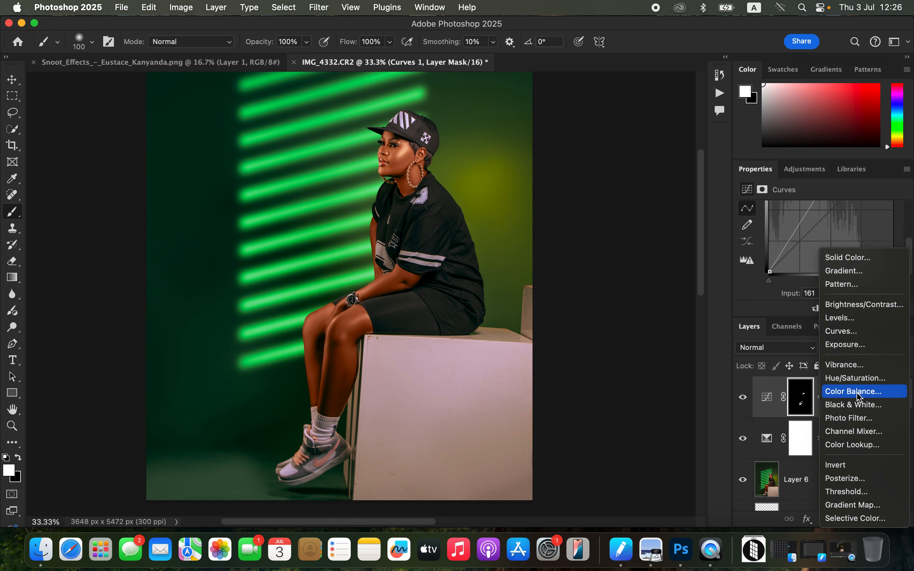
click(864, 380)
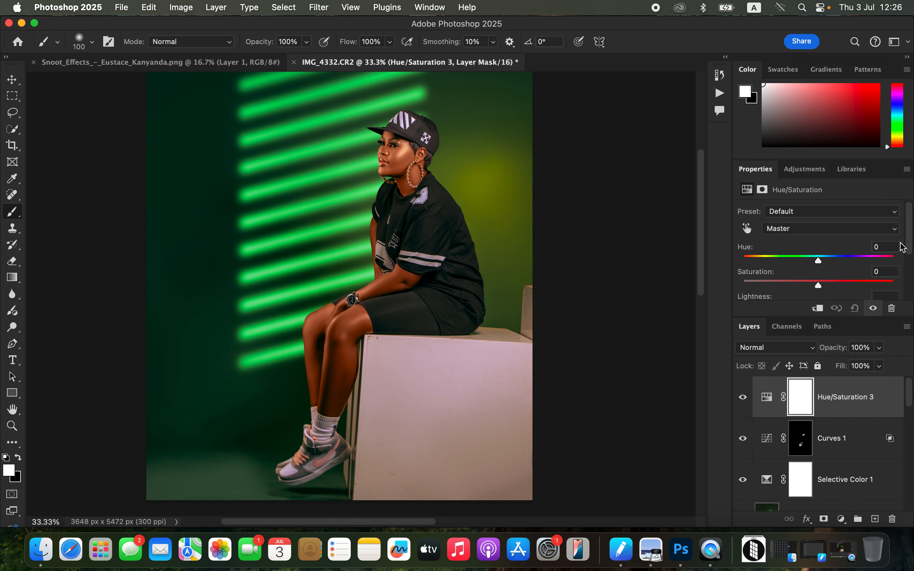
click(822, 234)
click(820, 230)
drag(908, 238, 913, 259)
drag(797, 250, 760, 249)
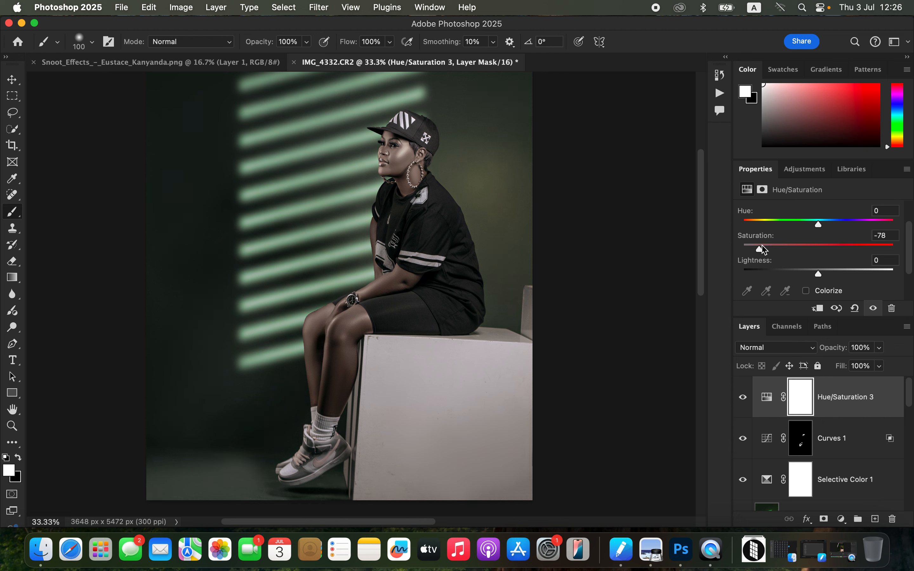
key(super+i)
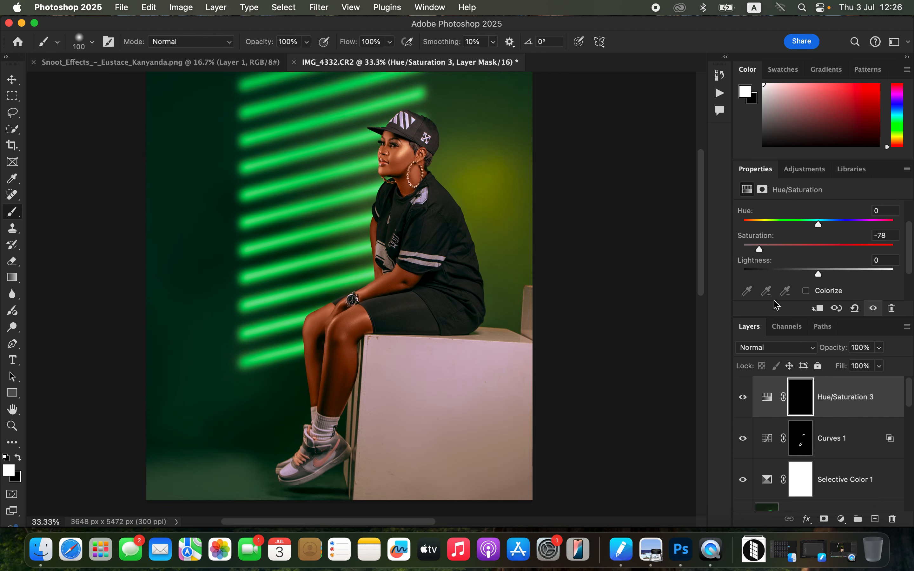
Step: Paint white on the Hue/Saturation mask over the whites of both eyes with a 20 px brush
key(super+plus)
key(super+plus)
key(super+plus)
key(super+plus)
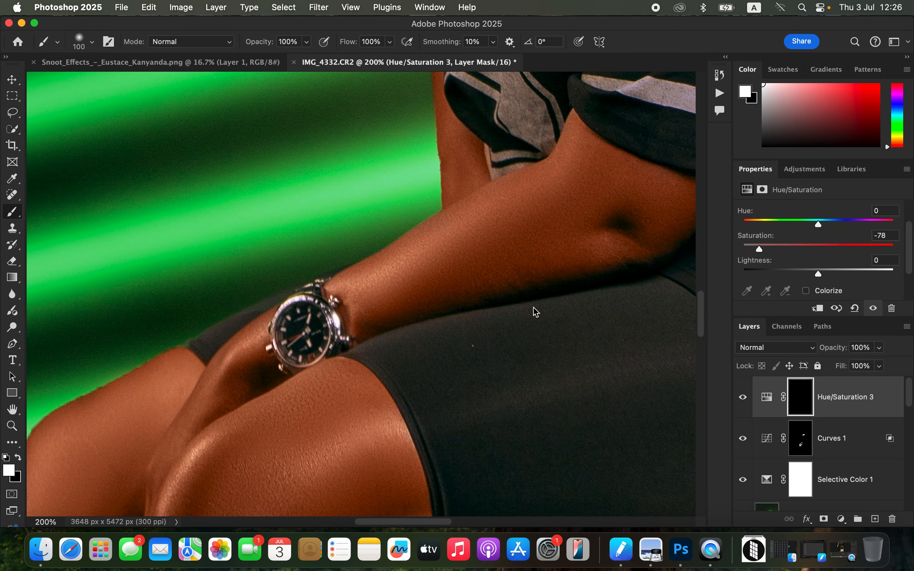
scroll(554, 219, up, 20)
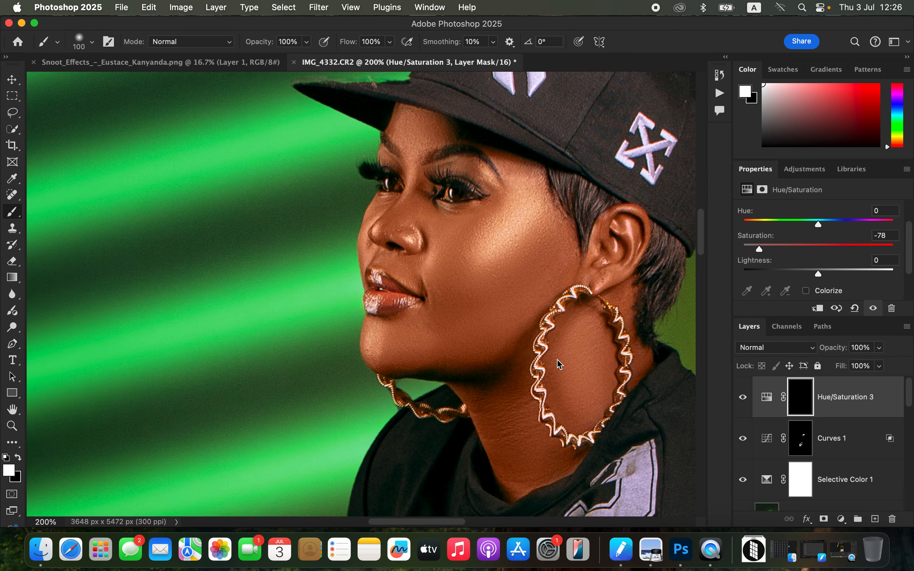
scroll(554, 361, up, 2)
key(bracketleft)
key(bracketleft)
key(bracketleft)
key(bracketleft)
key(bracketleft)
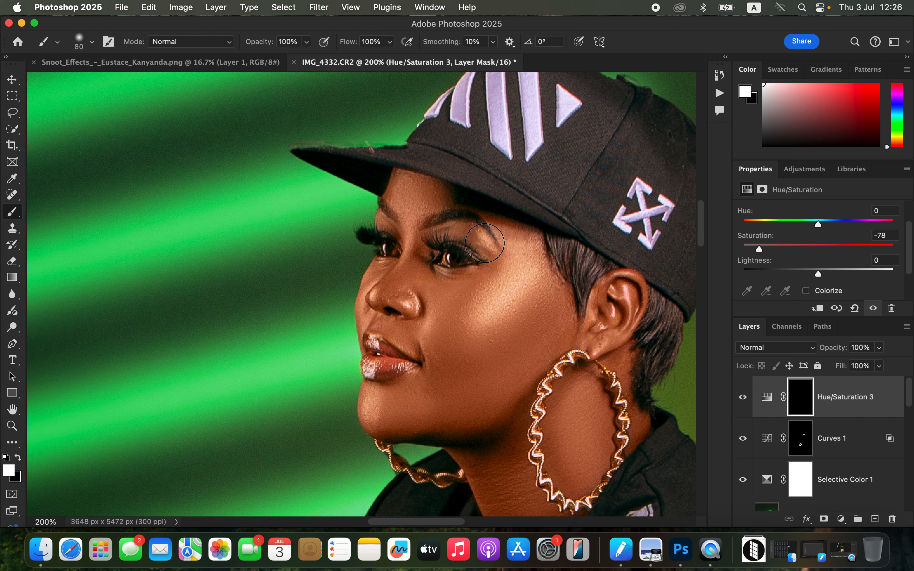
key(bracketleft)
key(bracketleft)
key(bracketleft)
key(bracketleft)
key(bracketleft)
drag(449, 260, 391, 252)
Step: Compare the finished retouch with the original by isolating the Background layer and restoring all layers
key(super+minus)
key(super+minus)
key(super+minus)
key(super+minus)
key(super+minus)
key(super+minus)
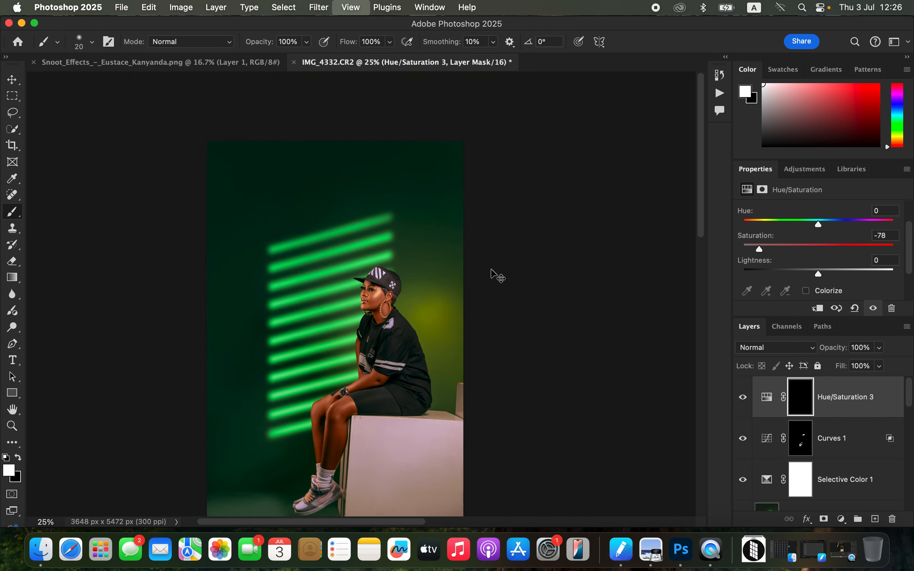
key(super+plus)
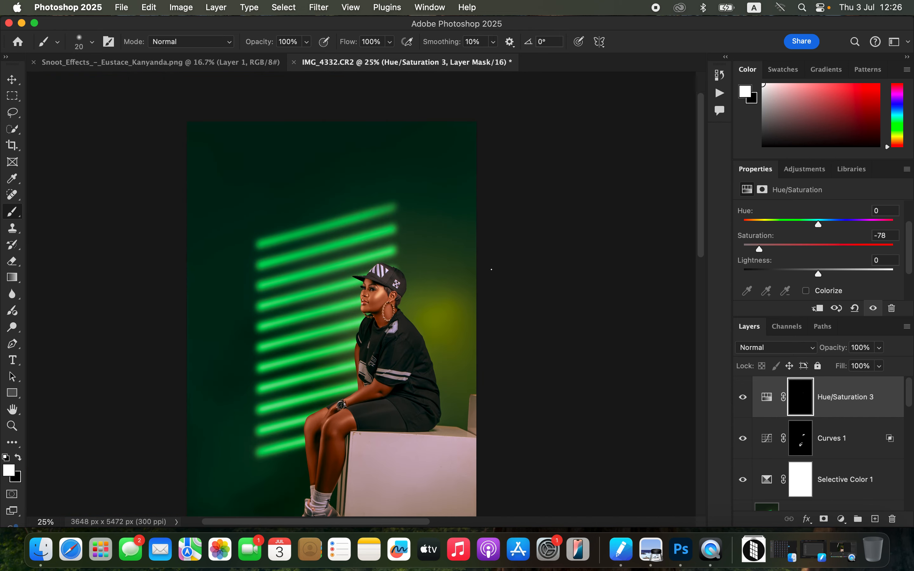
scroll(492, 270, down, 5)
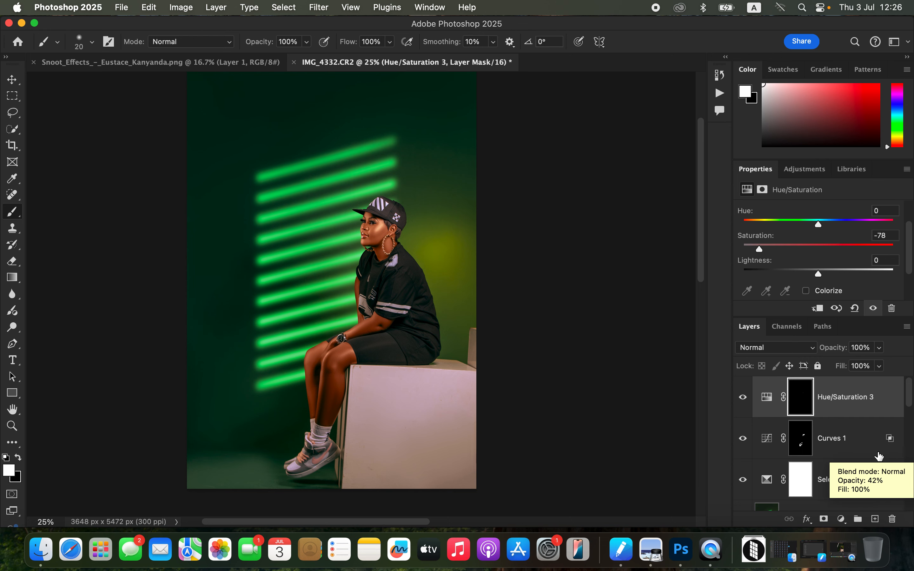
scroll(879, 457, down, 10)
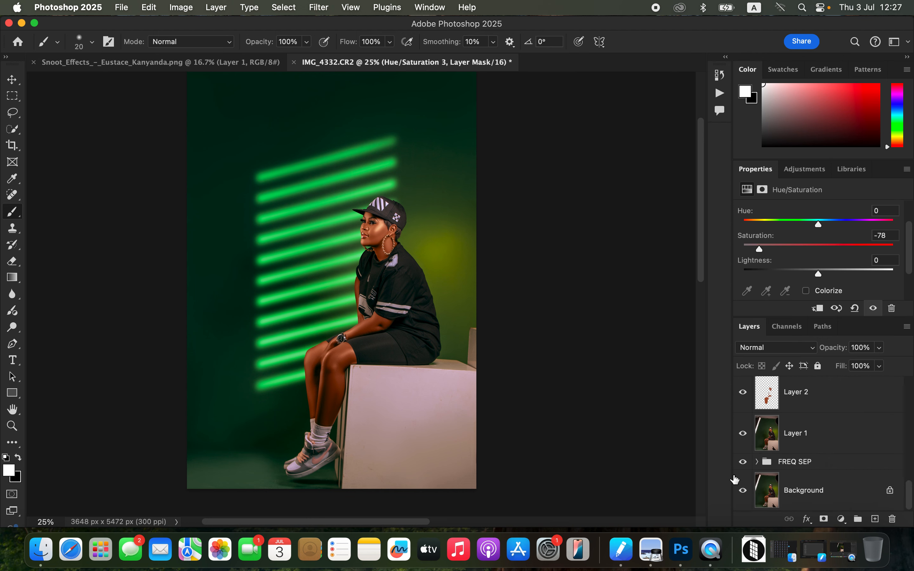
alt+click(743, 492)
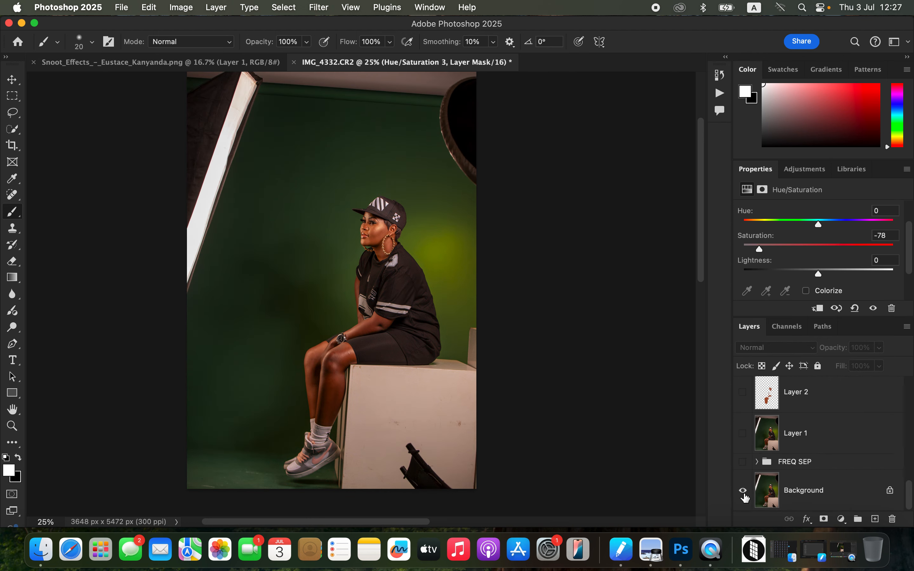
alt+click(744, 492)
alt+click(744, 492)
alt+click(744, 492)
alt+click(743, 494)
alt+click(744, 493)
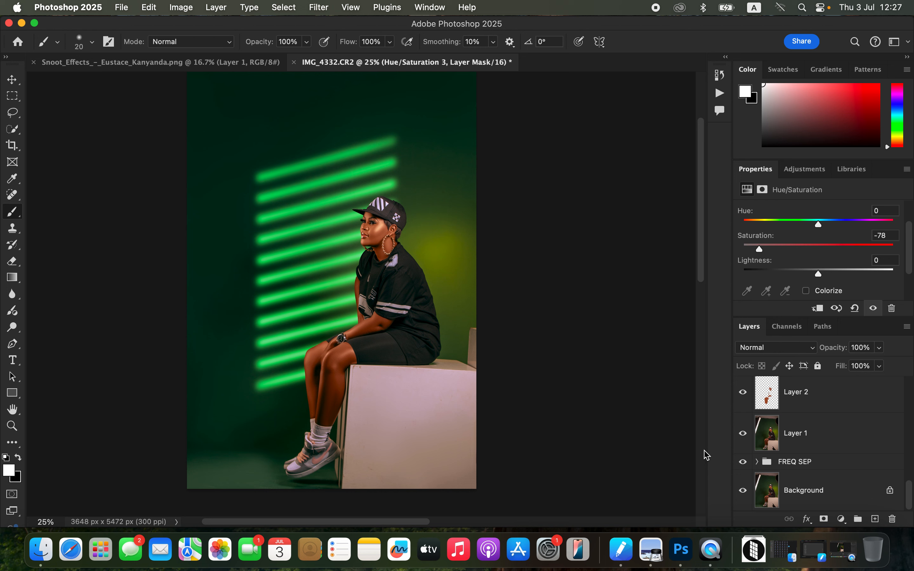
drag(911, 495, 906, 370)
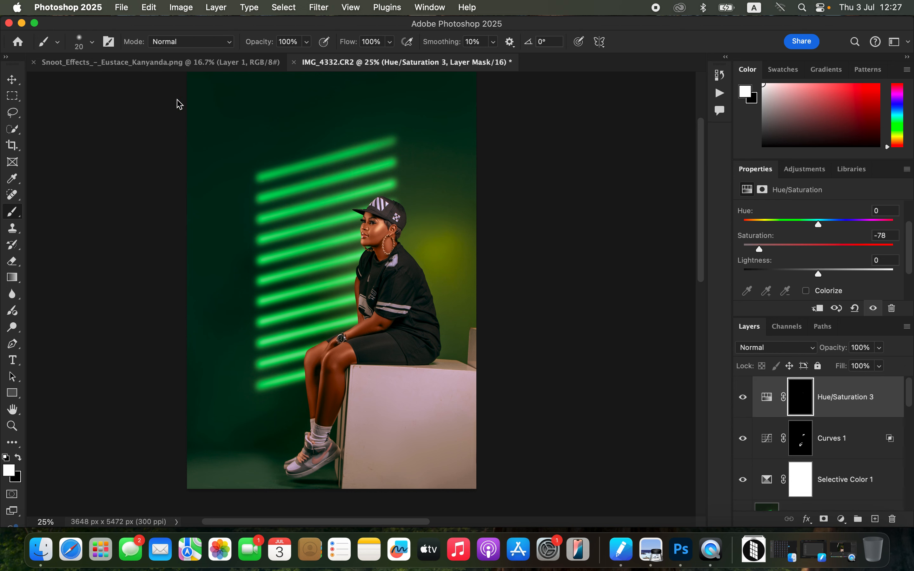
Step: Set up Export As for a JPG at maximum quality with Bicubic Sharper resampling
click(125, 9)
mouse_move(177, 211)
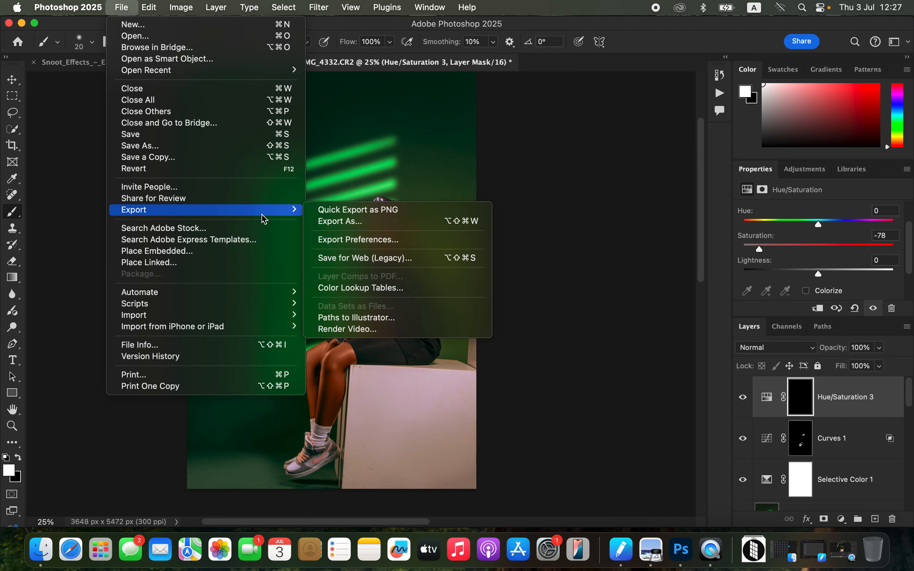
click(388, 222)
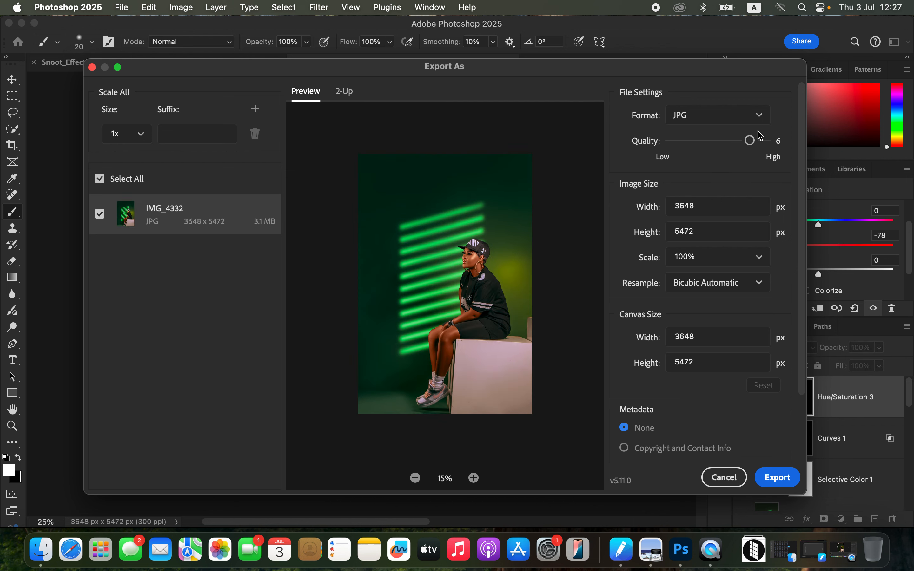
click(769, 140)
click(725, 284)
click(737, 348)
Step: Export the JPG with sRGB conversion and an embedded color profile, saving it to the Desktop as IMG_4332
drag(805, 376, 760, 440)
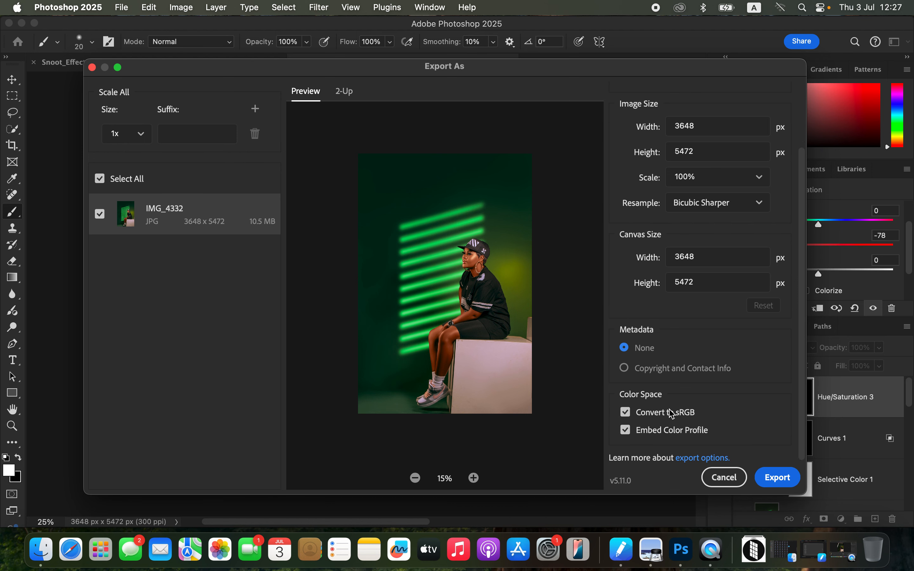
click(780, 484)
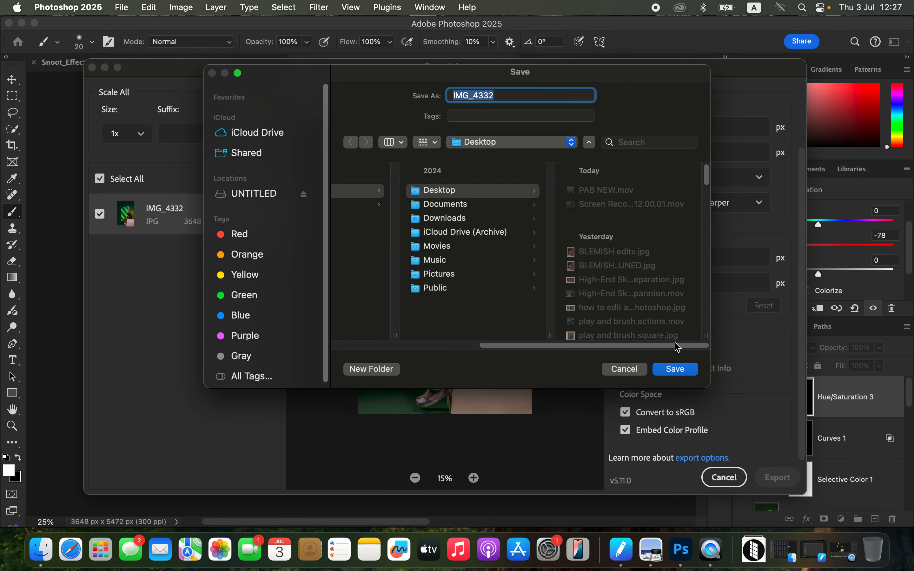
click(676, 370)
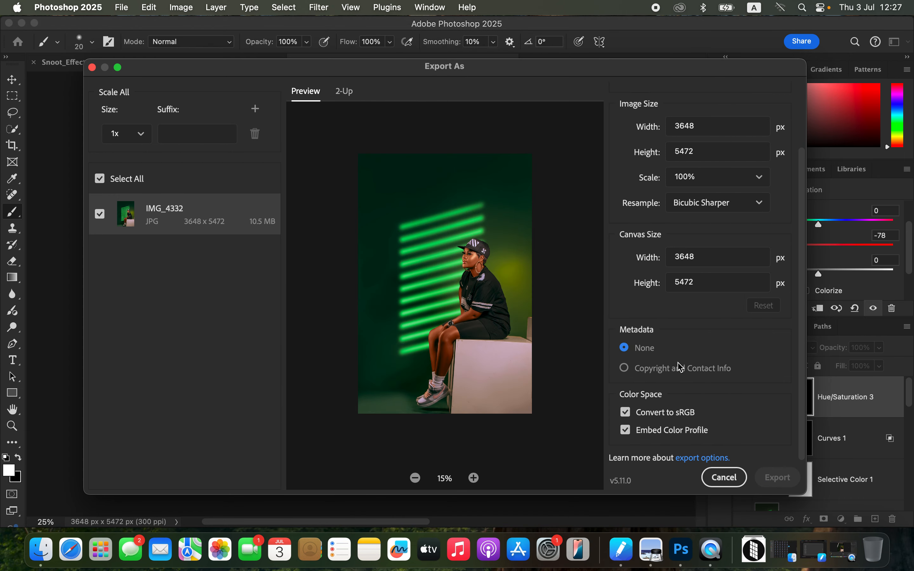